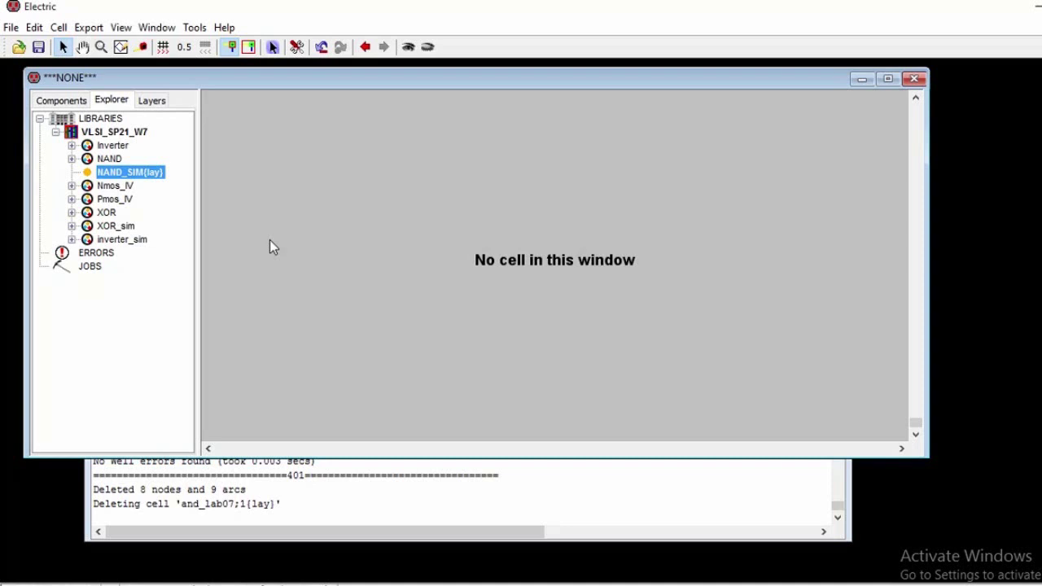
Step: Create a new layout cell named AND2IN in the VLSI_SP21_W7 library using the mocmos technology
click(102, 133)
right_click(101, 128)
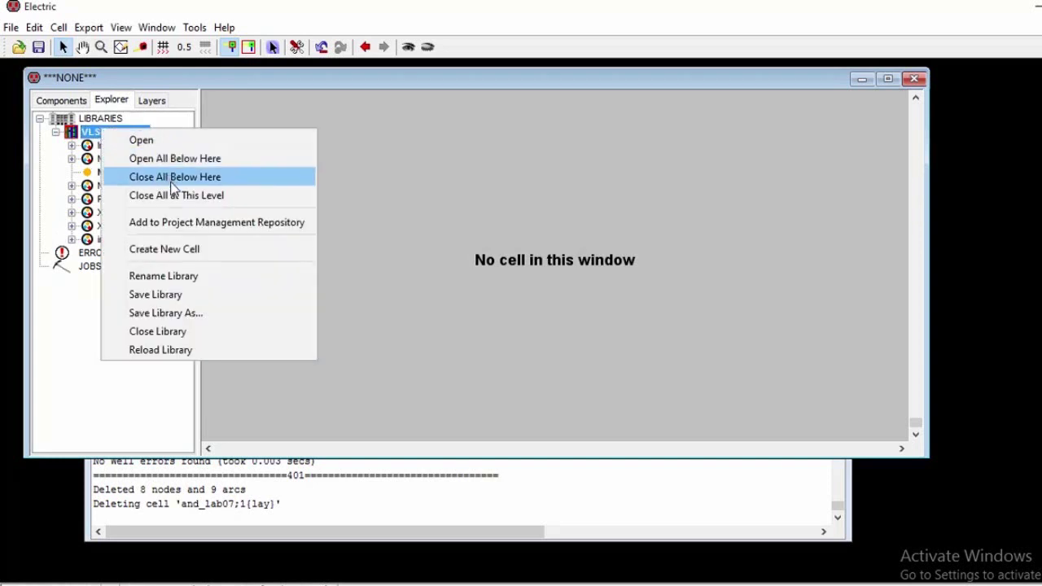
click(190, 250)
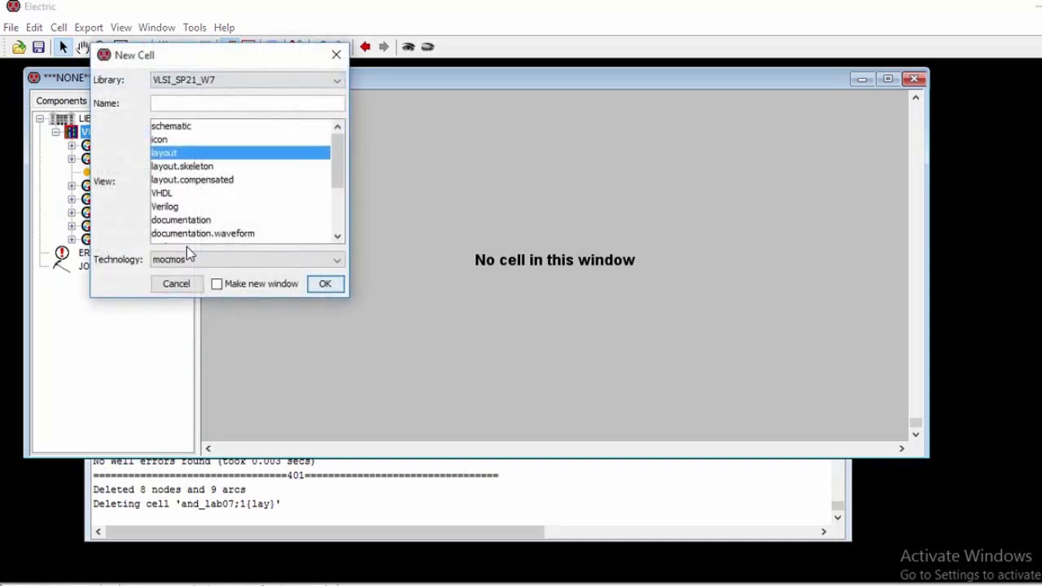
click(195, 105)
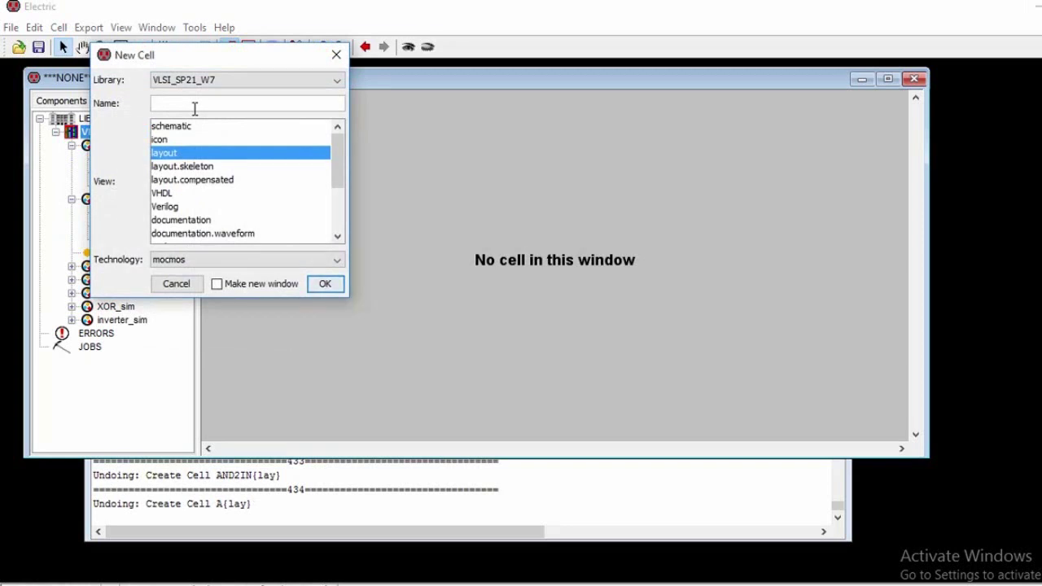
text(AND2IN)
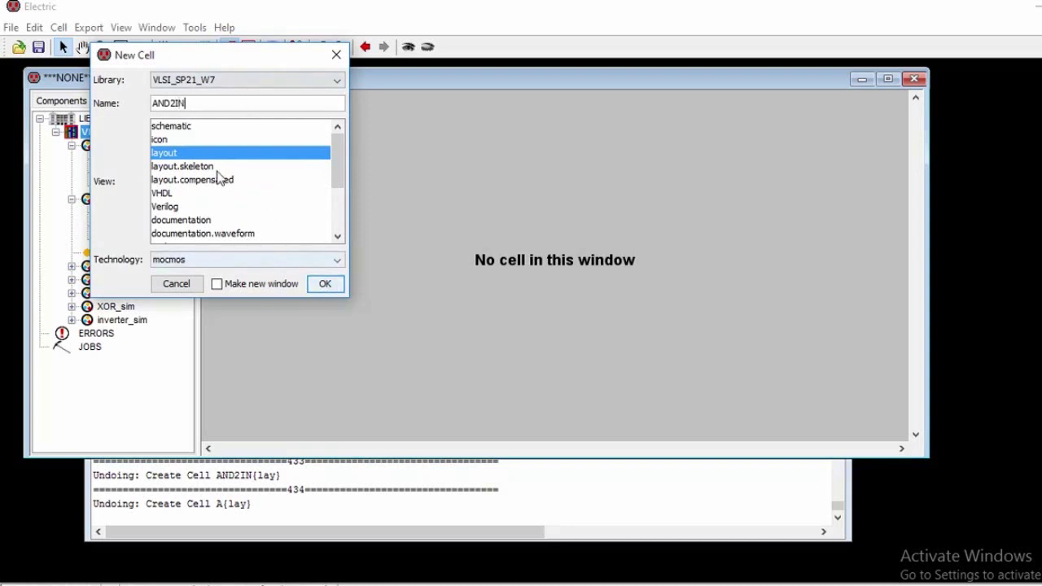
click(325, 285)
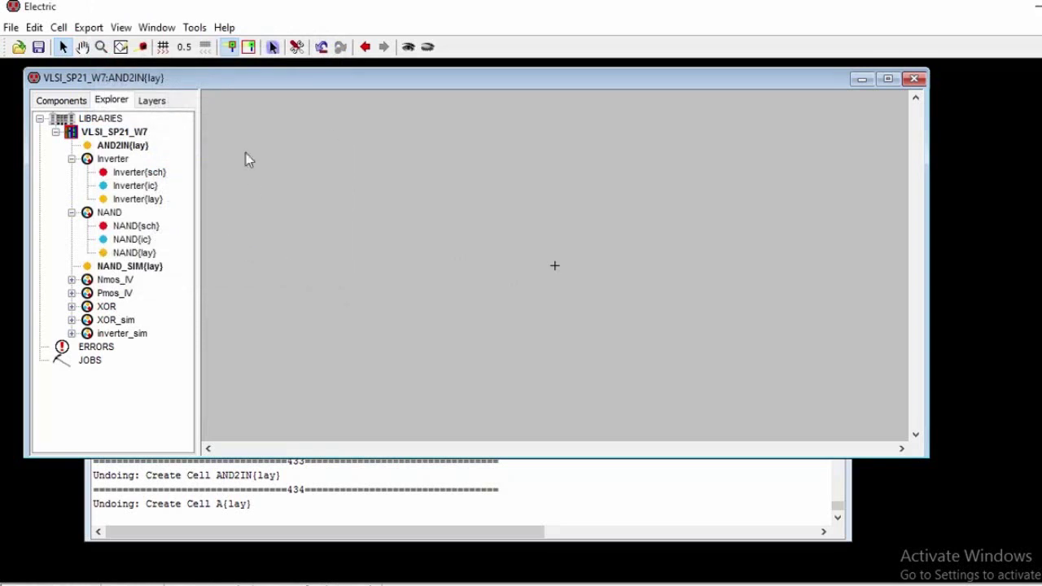
Step: Open the NAND layout cell and run the hierarchical DRC check and the ERC well check on it
click(139, 147)
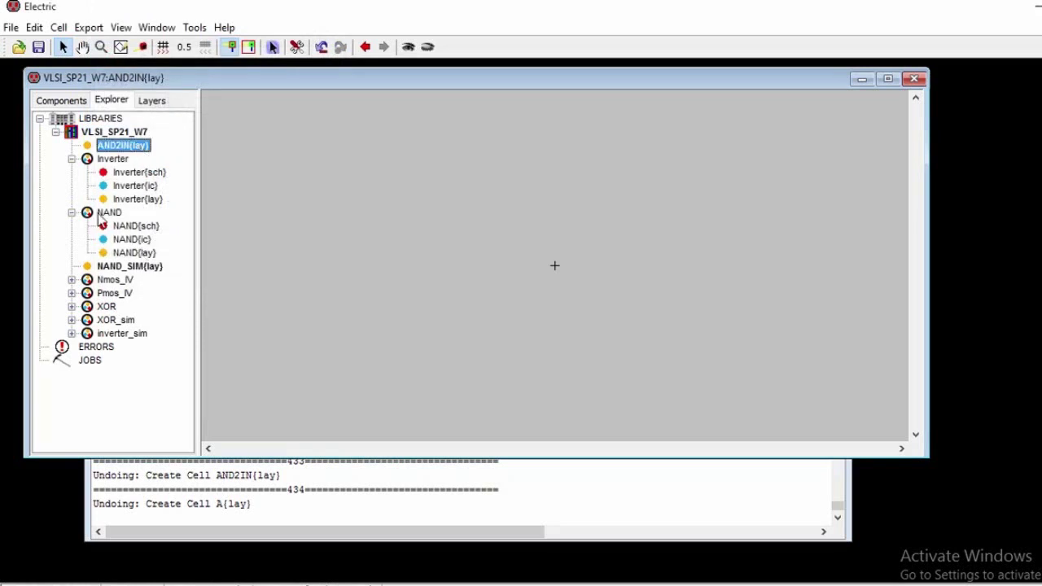
click(122, 253)
double_click(120, 258)
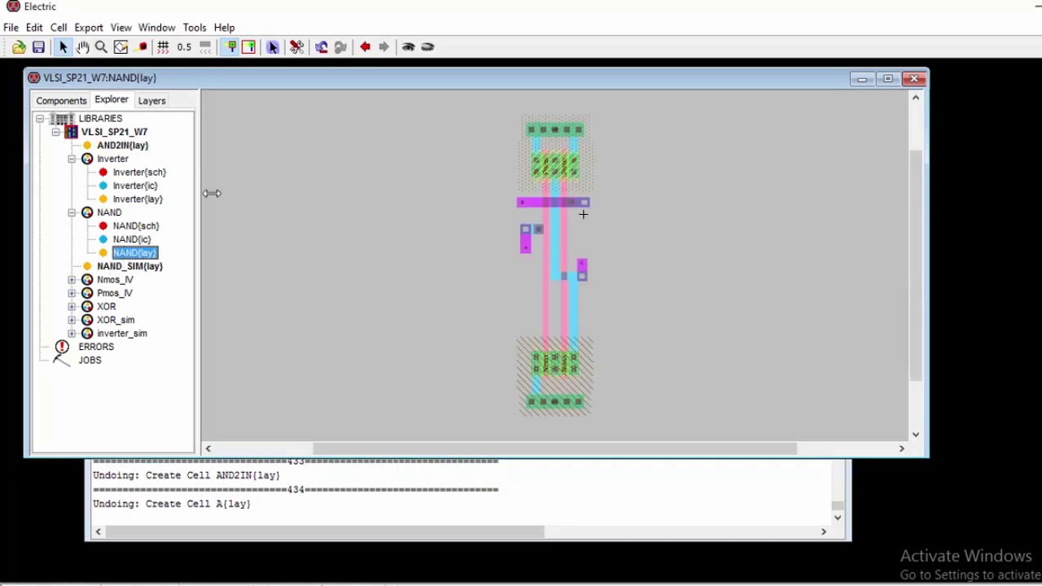
click(190, 30)
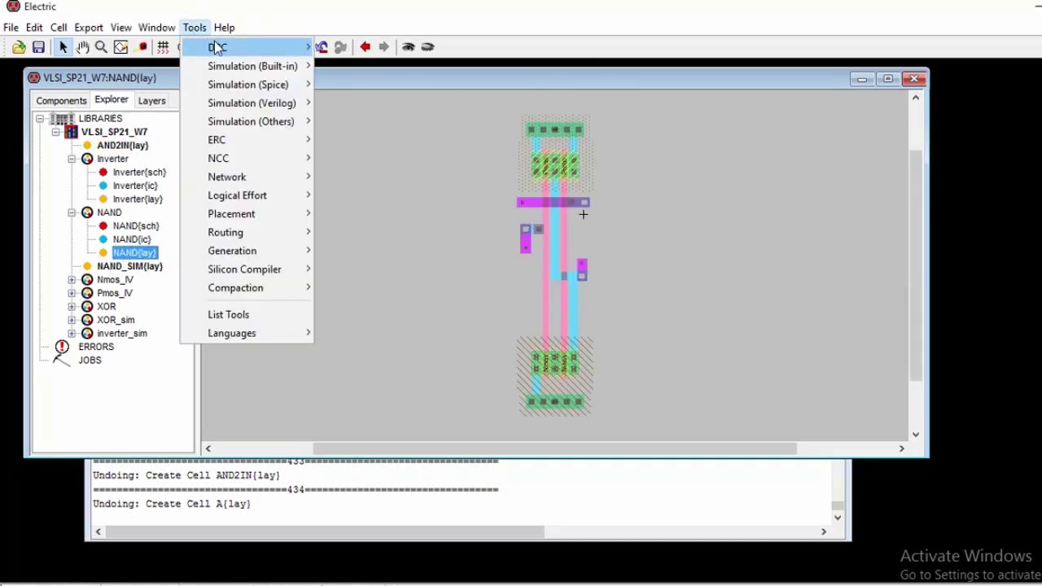
mouse_move(222, 46)
click(383, 47)
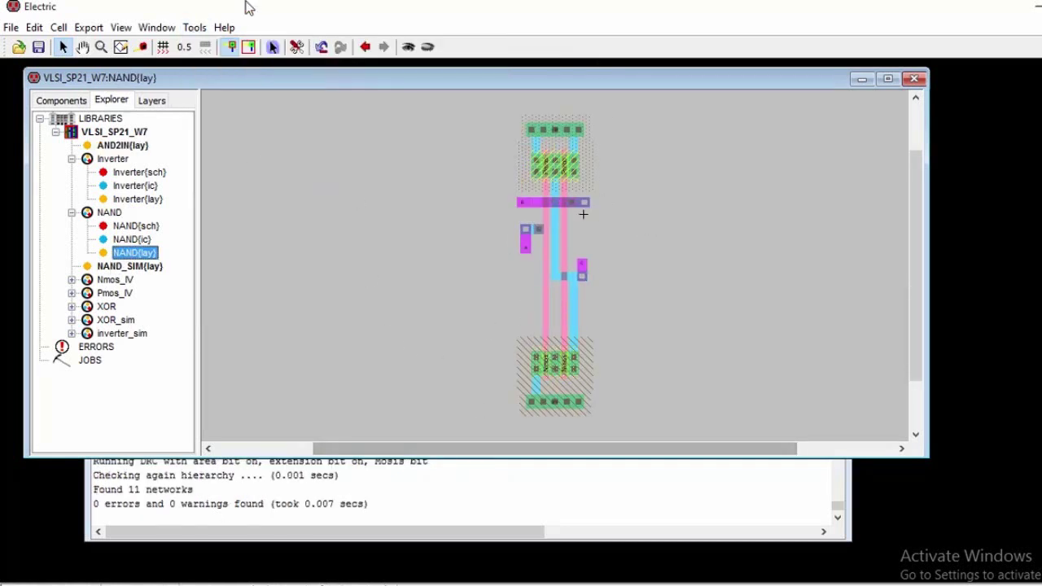
click(194, 28)
mouse_move(243, 140)
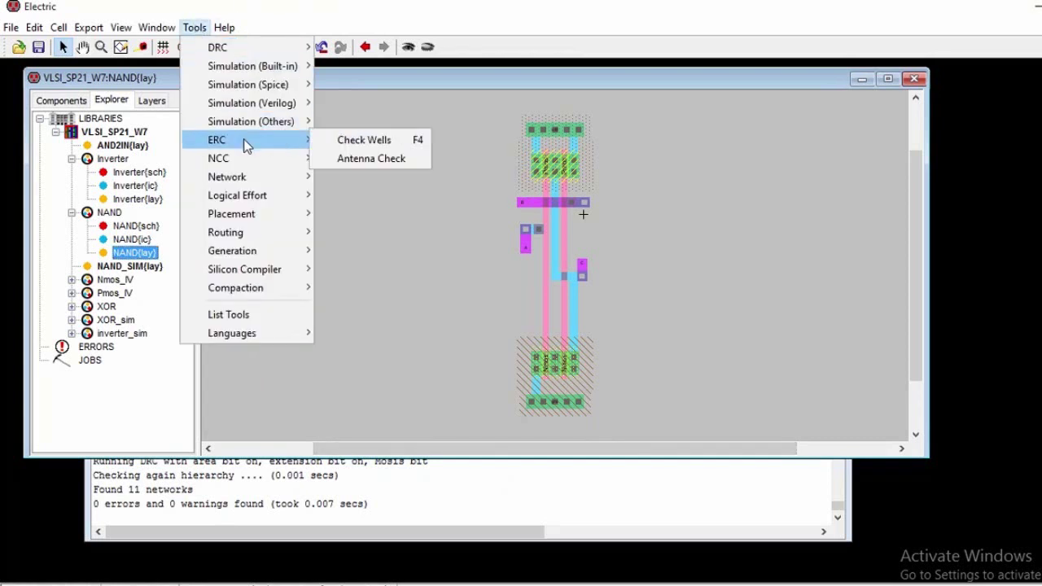
click(384, 139)
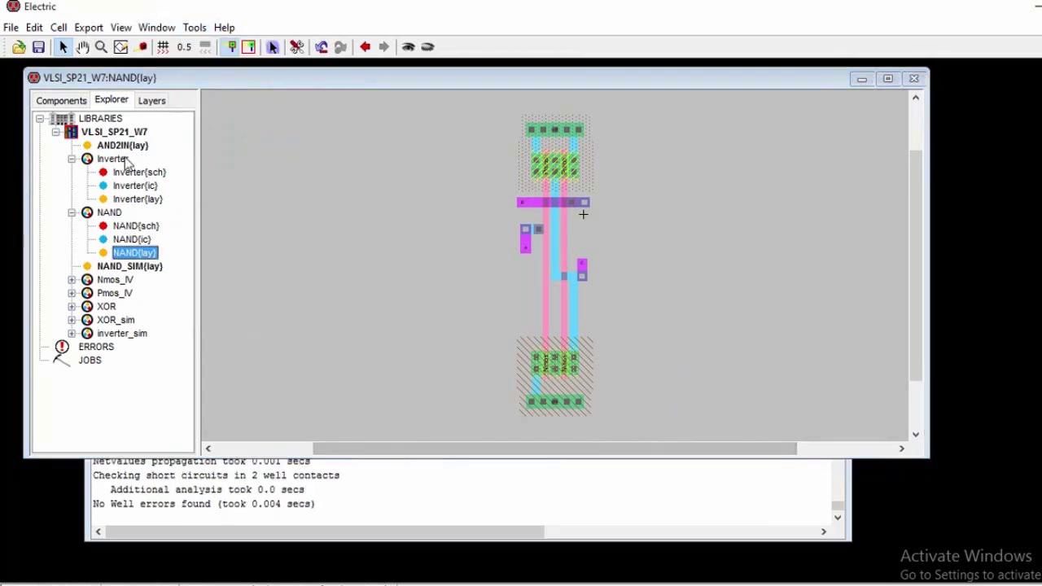
Step: Open the Inverter layout cell and run the hierarchical DRC check and the ERC well check on it
double_click(136, 200)
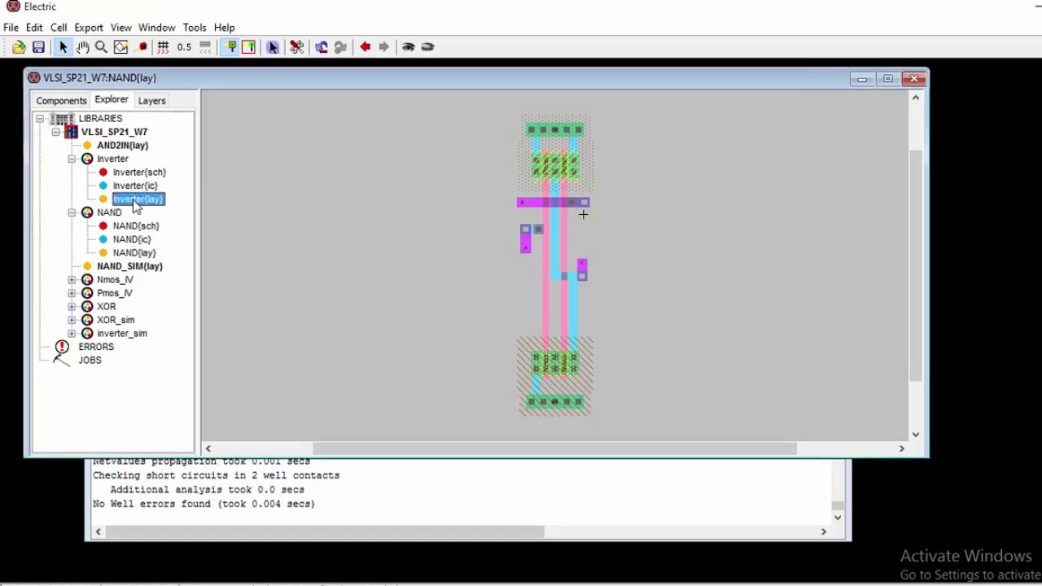
click(196, 28)
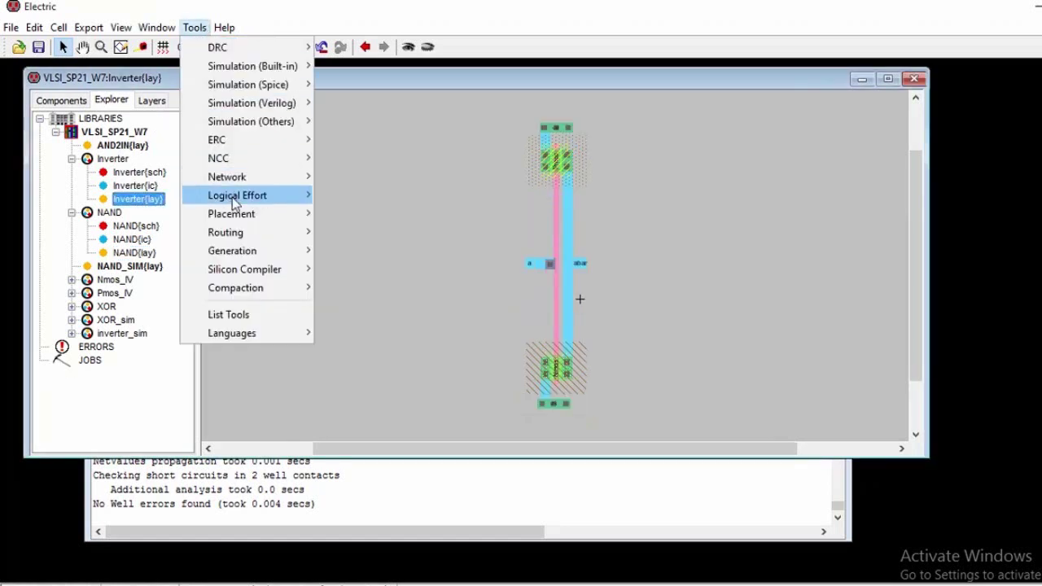
mouse_move(280, 54)
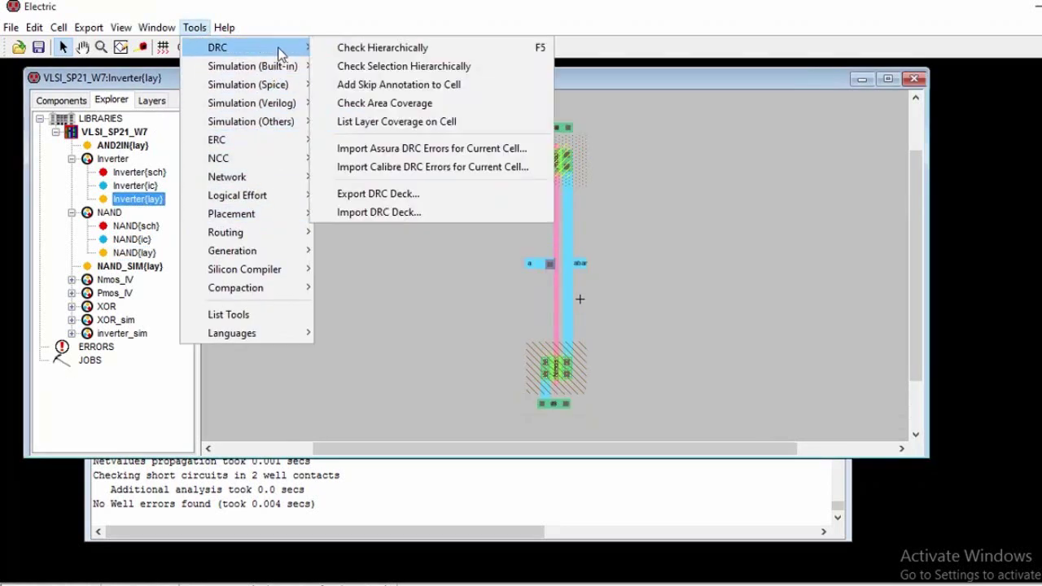
click(397, 47)
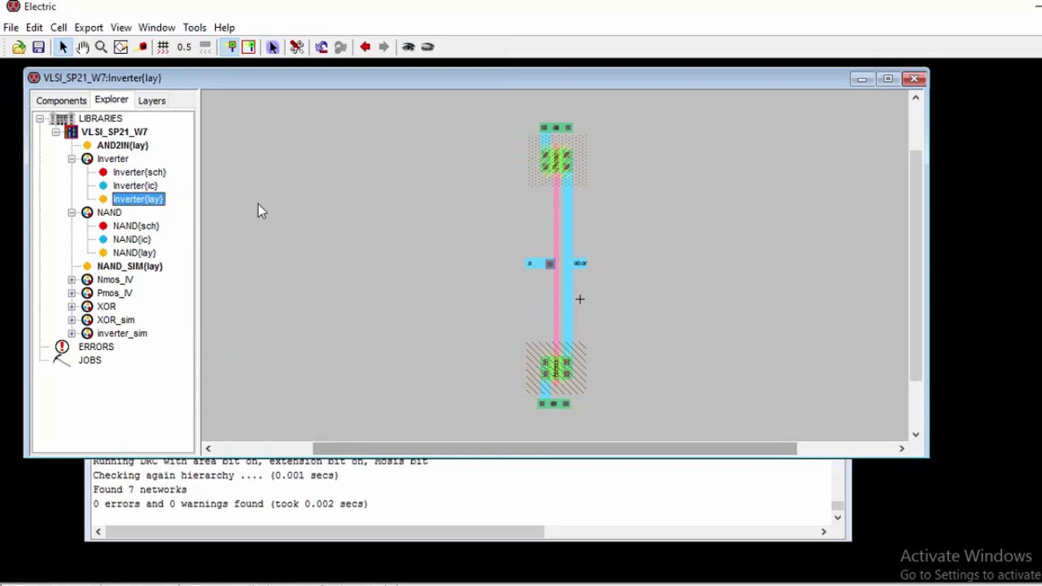
click(196, 27)
mouse_move(237, 186)
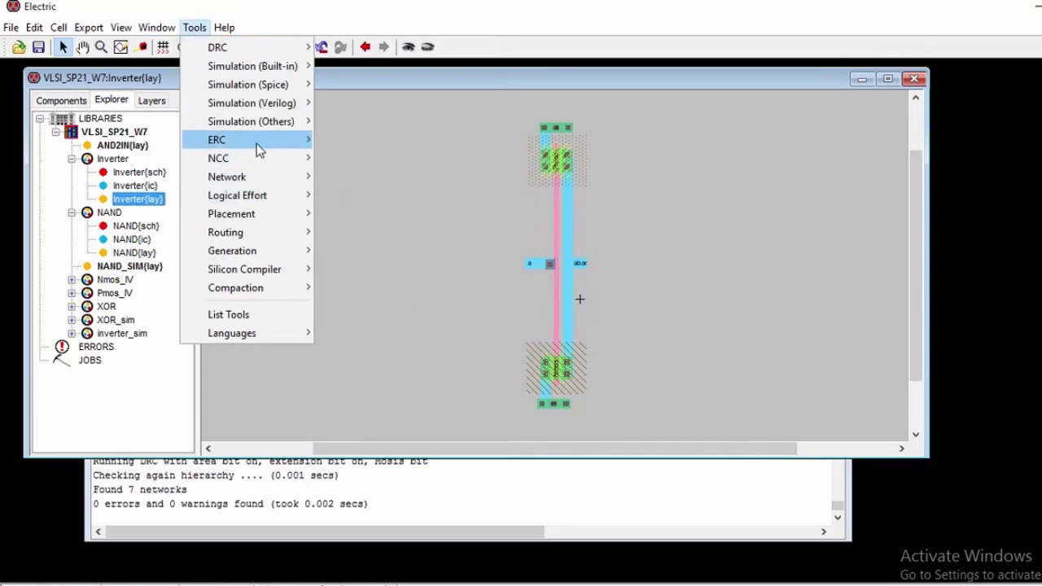
mouse_move(254, 140)
click(372, 142)
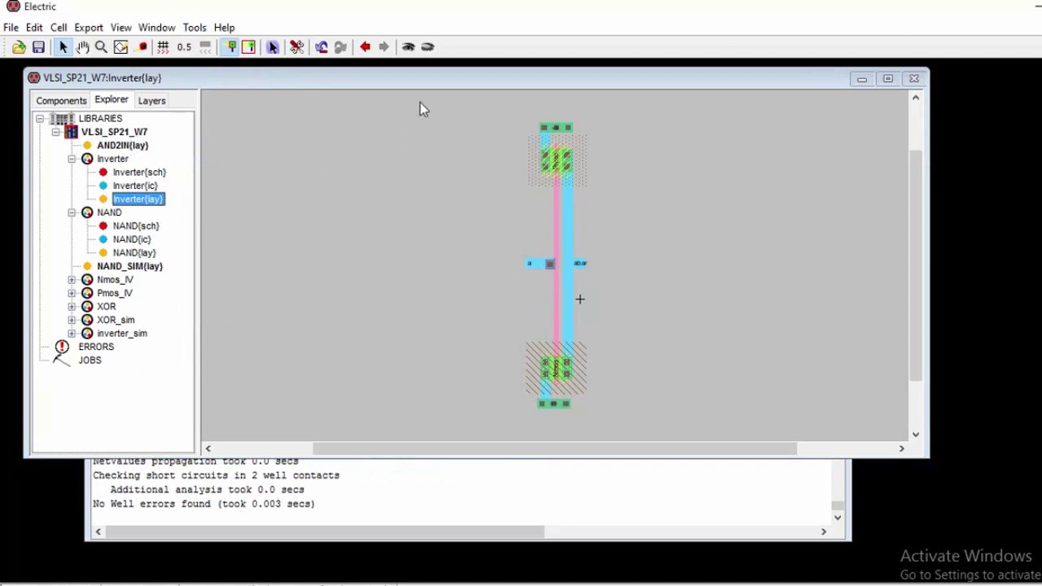
Step: Reopen the AND2IN layout and place one NAND layout instance with an Inverter layout instance to its right
click(129, 159)
double_click(127, 146)
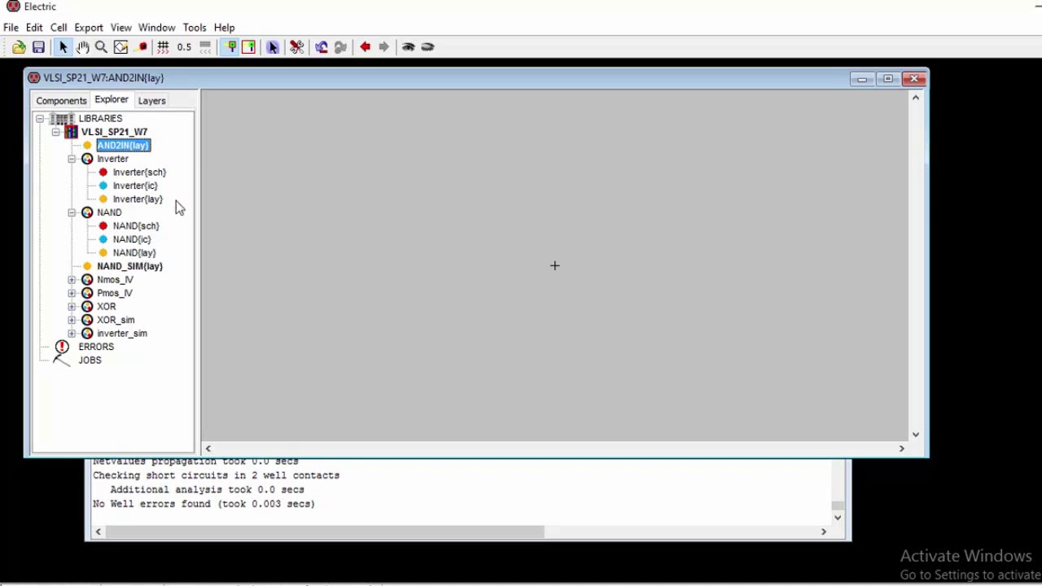
drag(129, 270, 504, 285)
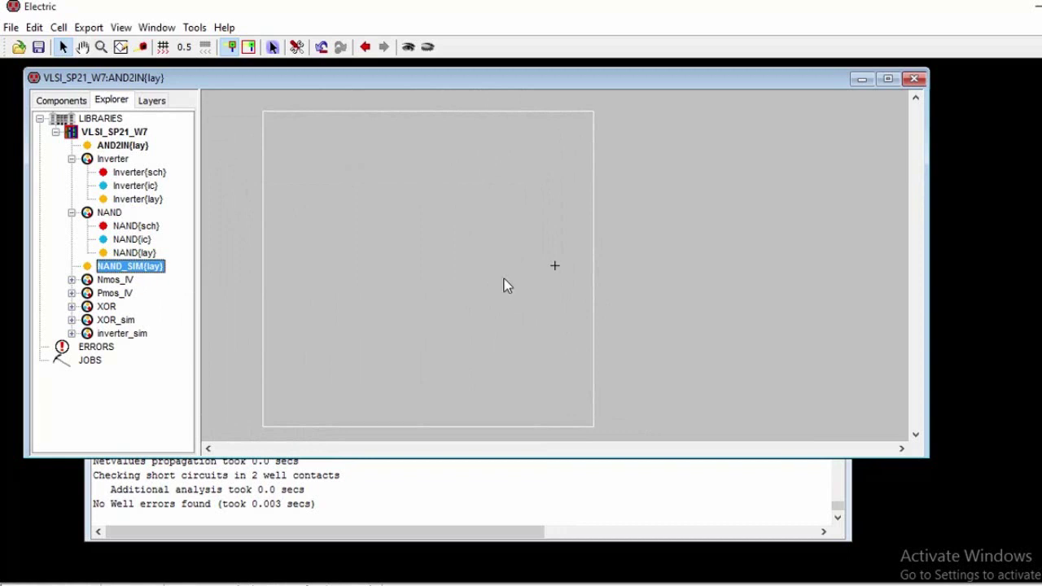
drag(151, 252, 457, 211)
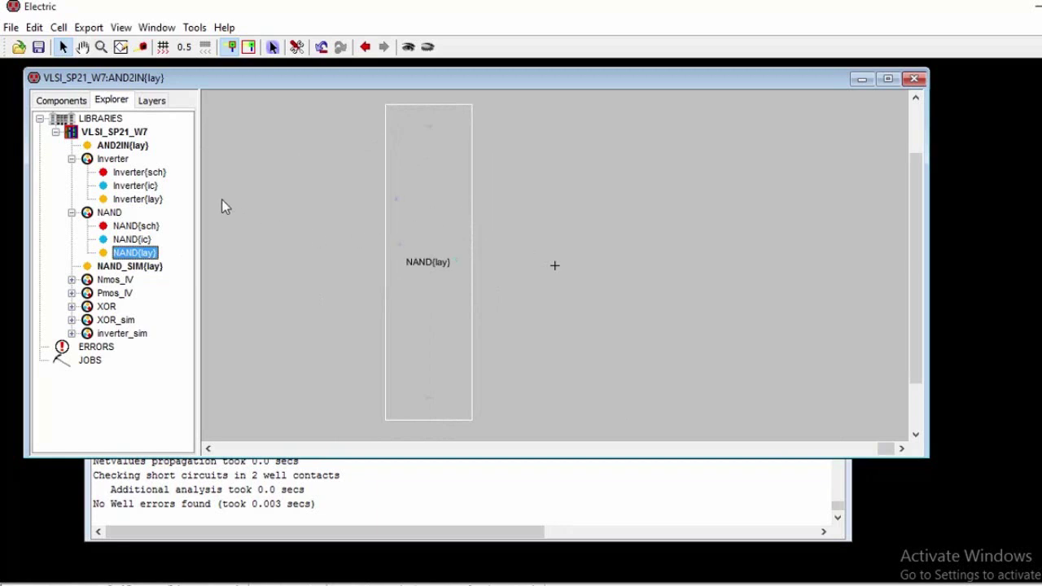
drag(147, 200, 592, 289)
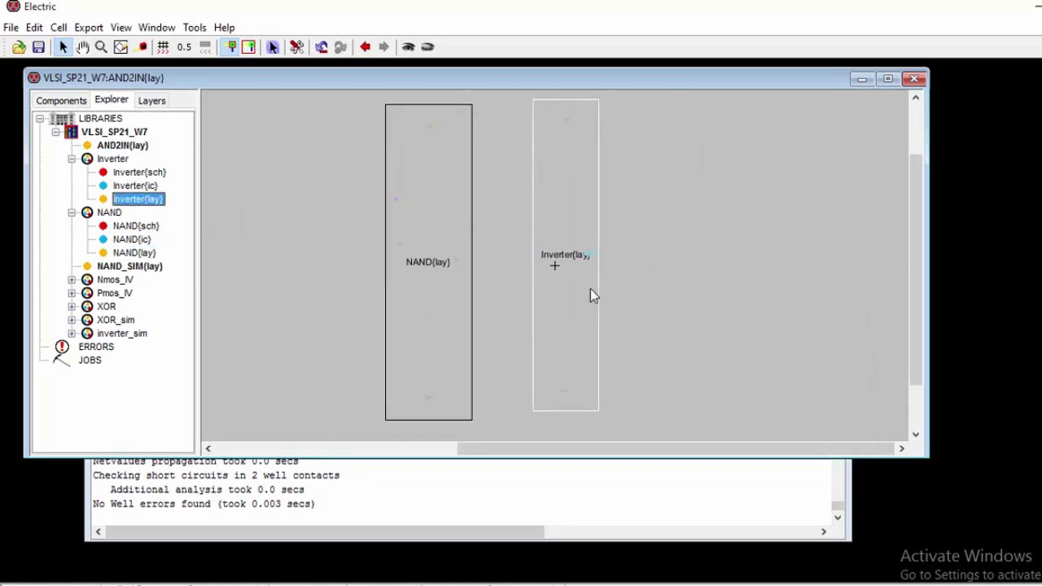
Step: Wire the NAND output to Inverter input a and move the Inverter instance by (-15.5, -3), closer to the NAND
click(451, 293)
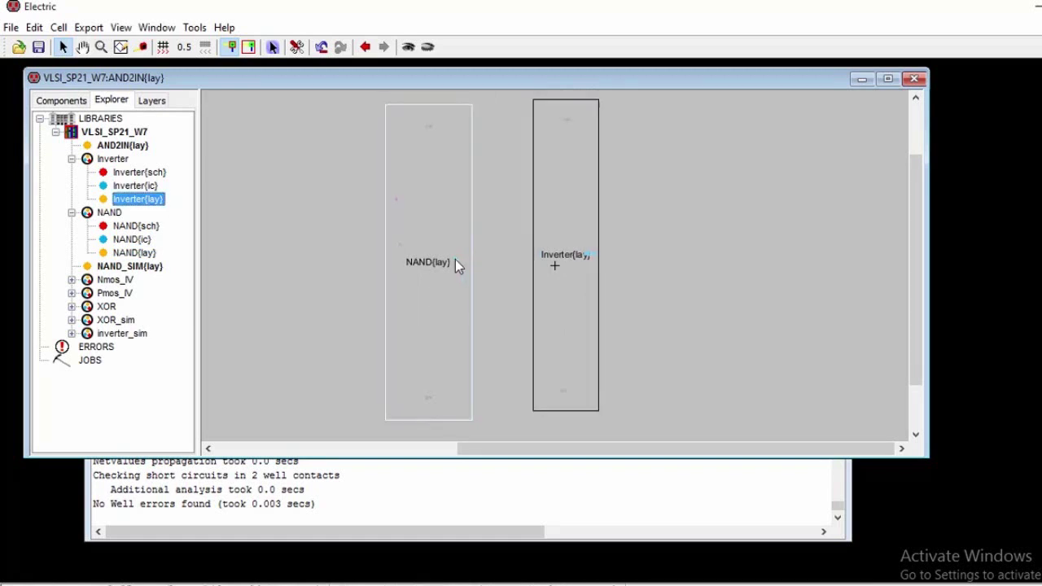
right_drag(455, 259, 540, 251)
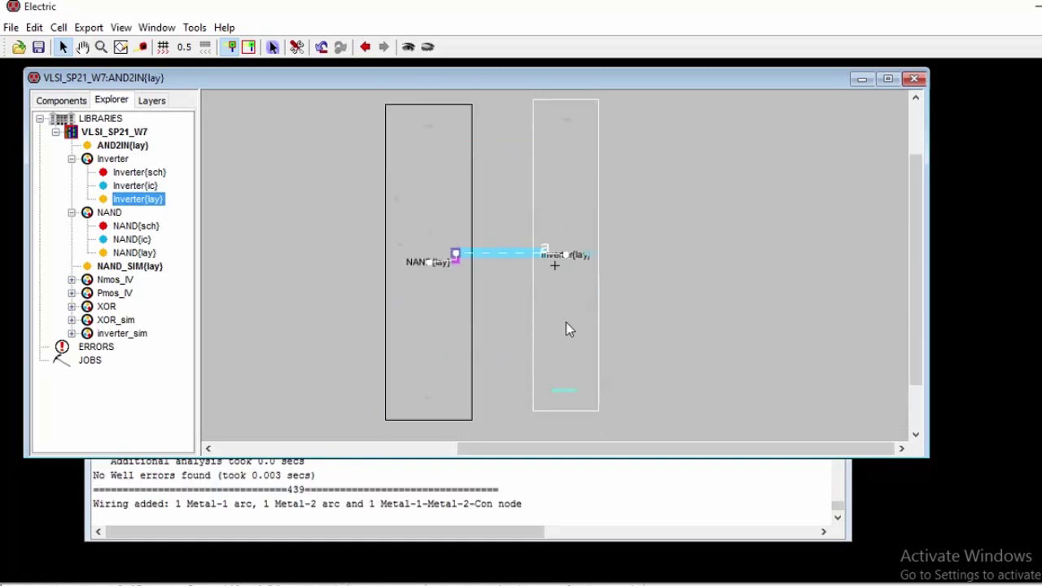
drag(566, 324, 534, 328)
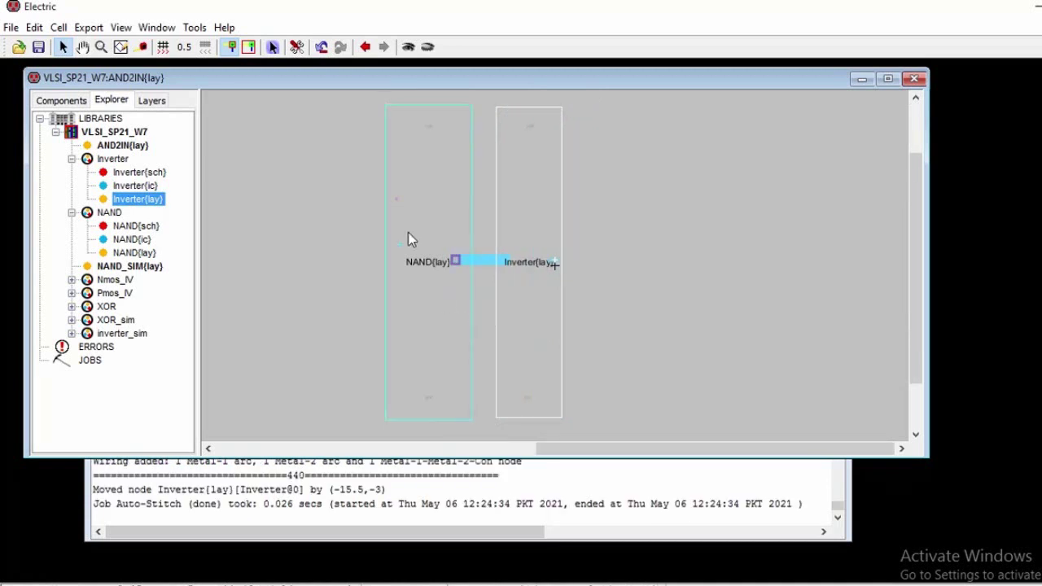
Step: Extend Metal-2 arcs outward to the left from both NAND inputs and a Metal-1 arc to the right from the Inverter output
click(398, 196)
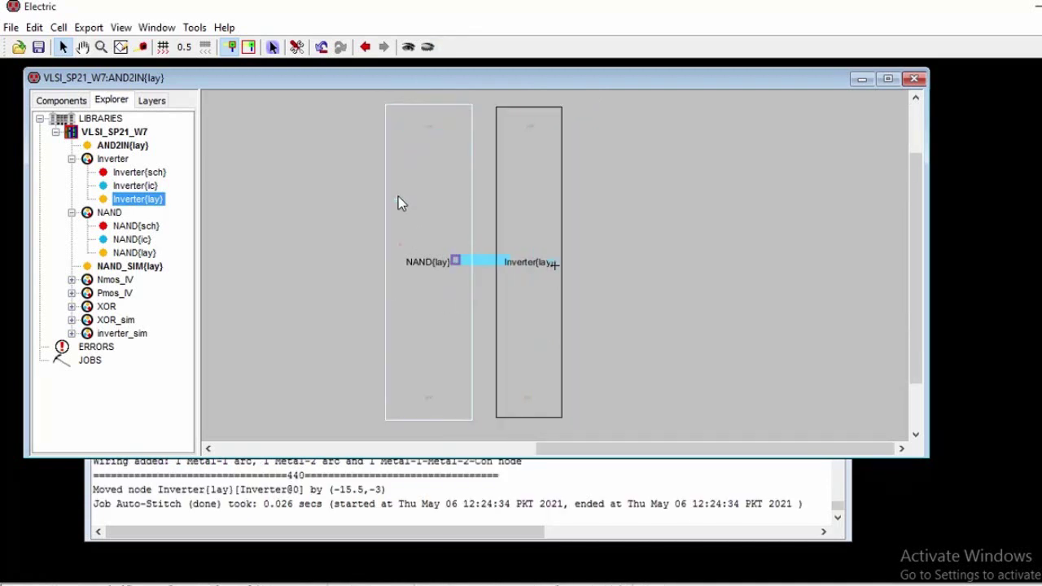
right_click(332, 199)
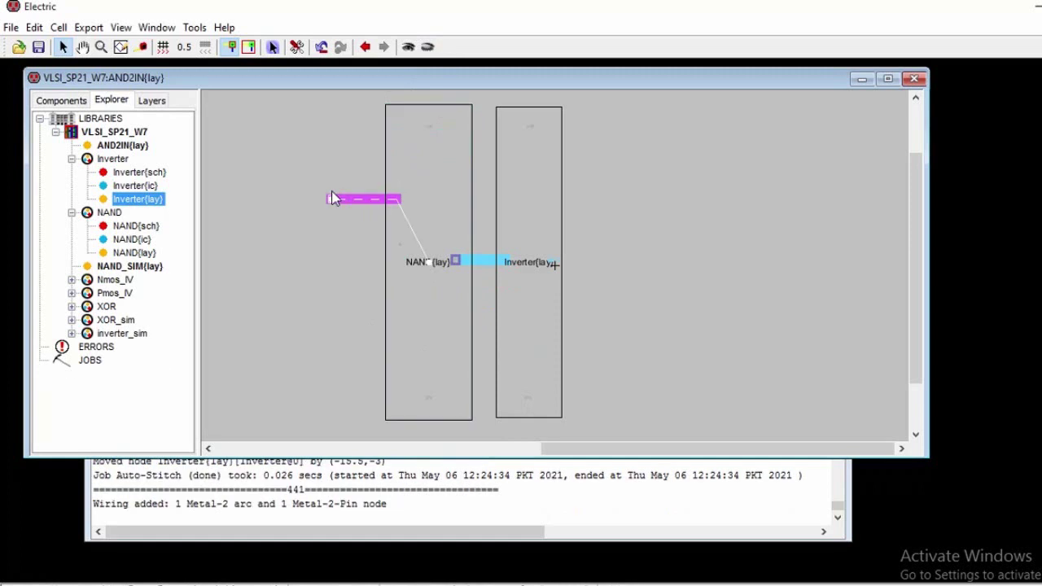
click(401, 243)
right_click(334, 244)
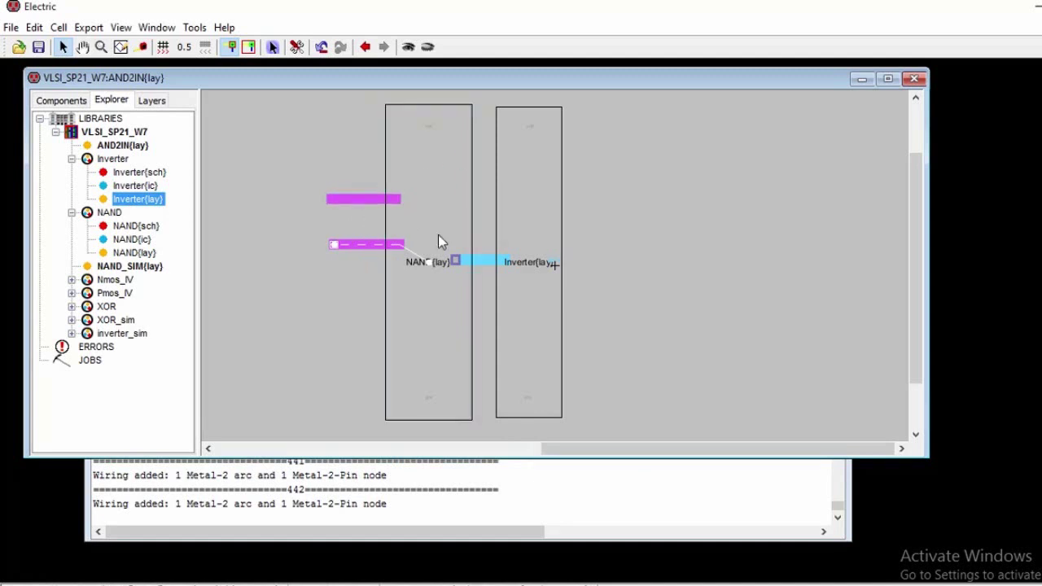
click(560, 260)
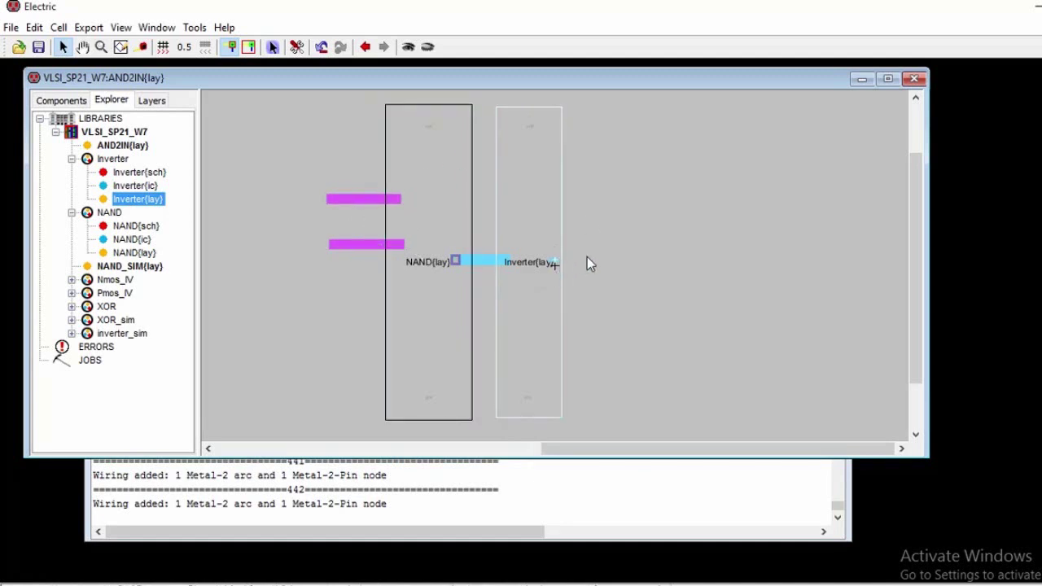
right_click(588, 259)
Step: Connect the vdd ports of the NAND and Inverter with a Metal-1 arc and extend it past the Inverter's right edge
click(431, 126)
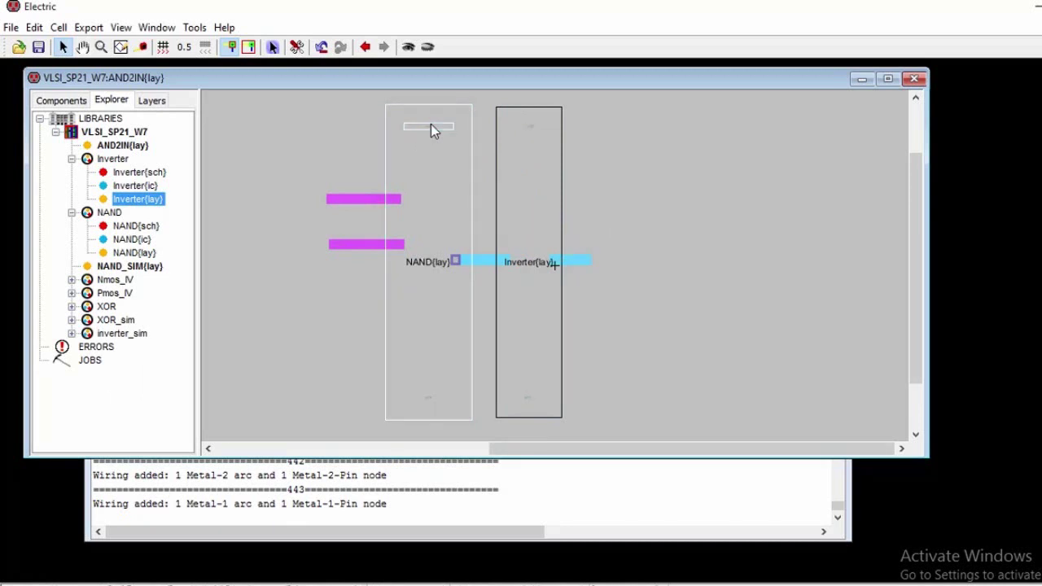
right_click(511, 128)
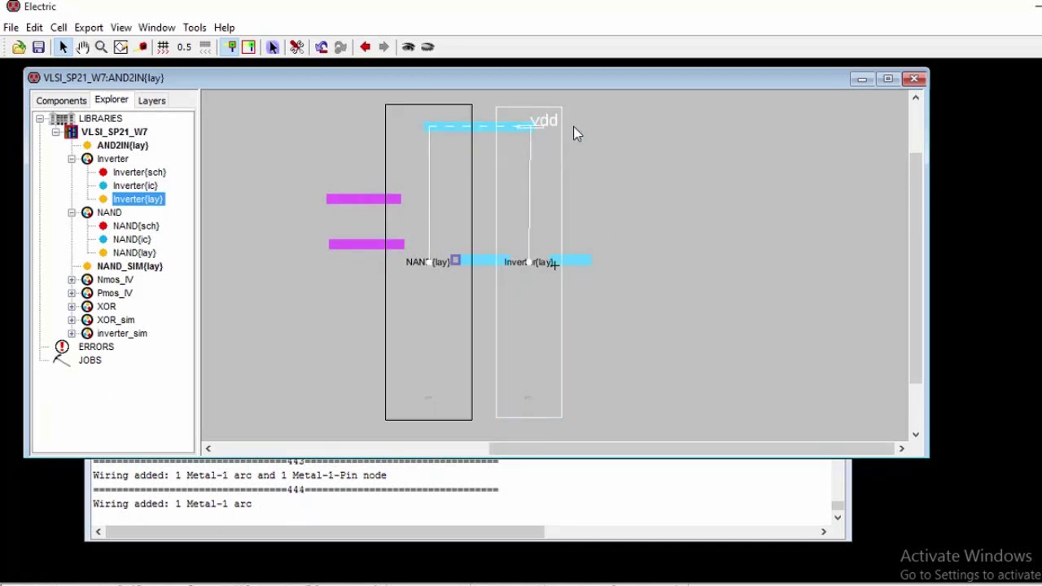
right_click(574, 127)
Step: Connect the gnd ports of the NAND and Inverter with a Metal-1 arc and extend it past the Inverter's right edge
click(450, 402)
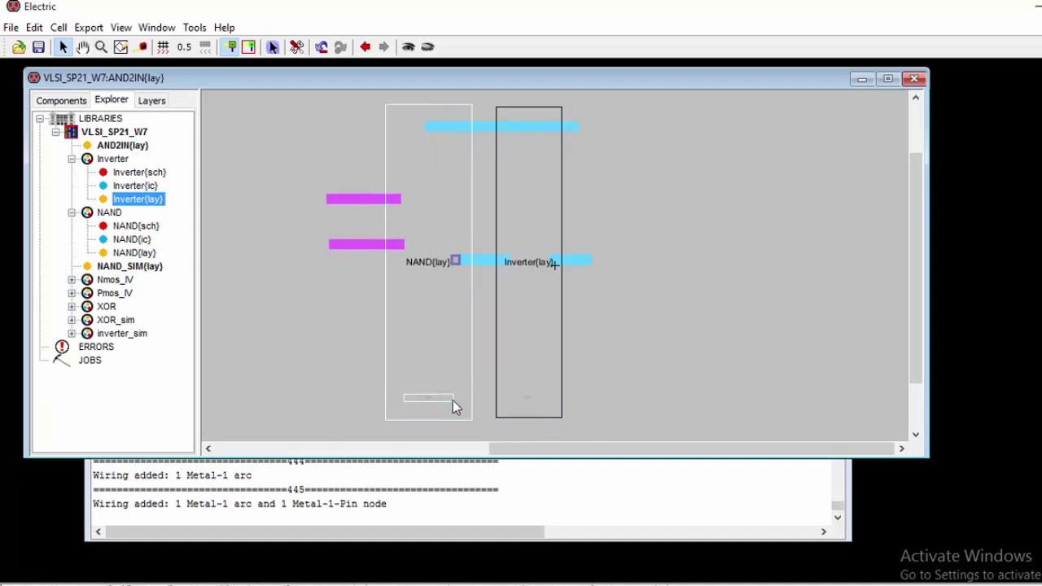
click(518, 399)
click(439, 399)
right_click(526, 399)
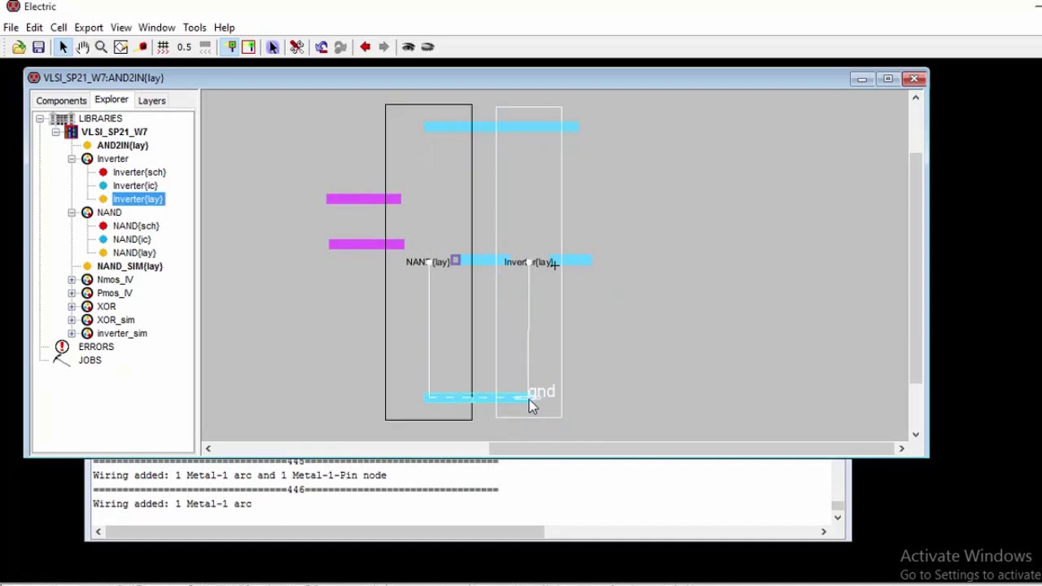
right_click(575, 398)
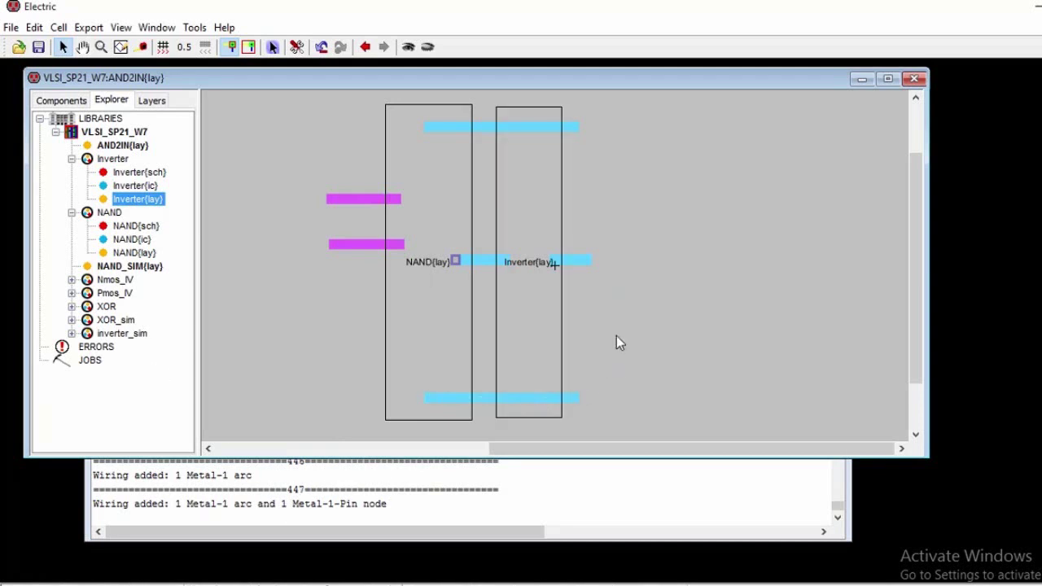
Step: Move the outer end pin of the lower NAND input's Metal-2 arc by (-1, -0.5)
click(427, 110)
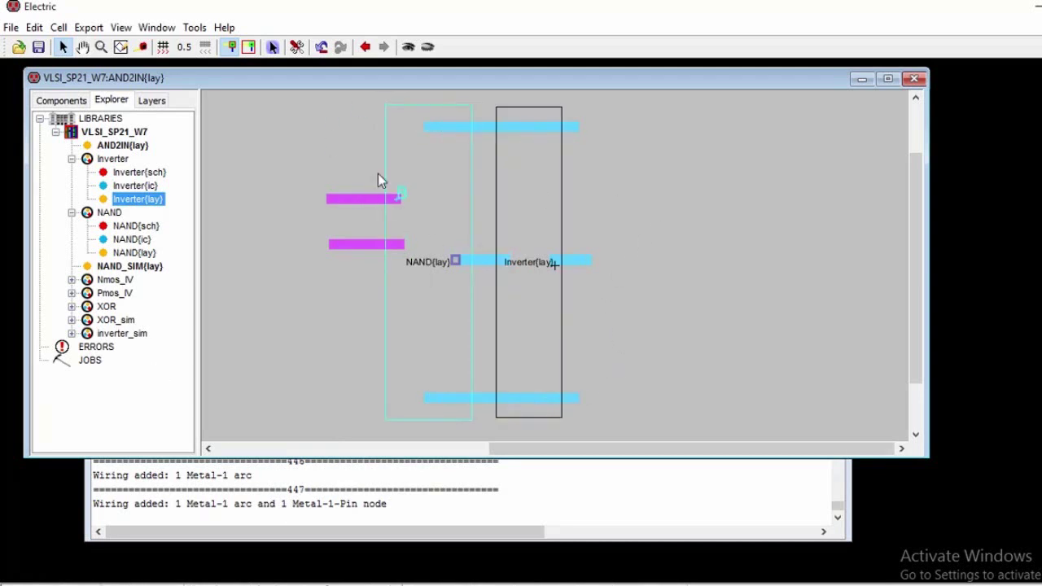
click(500, 319)
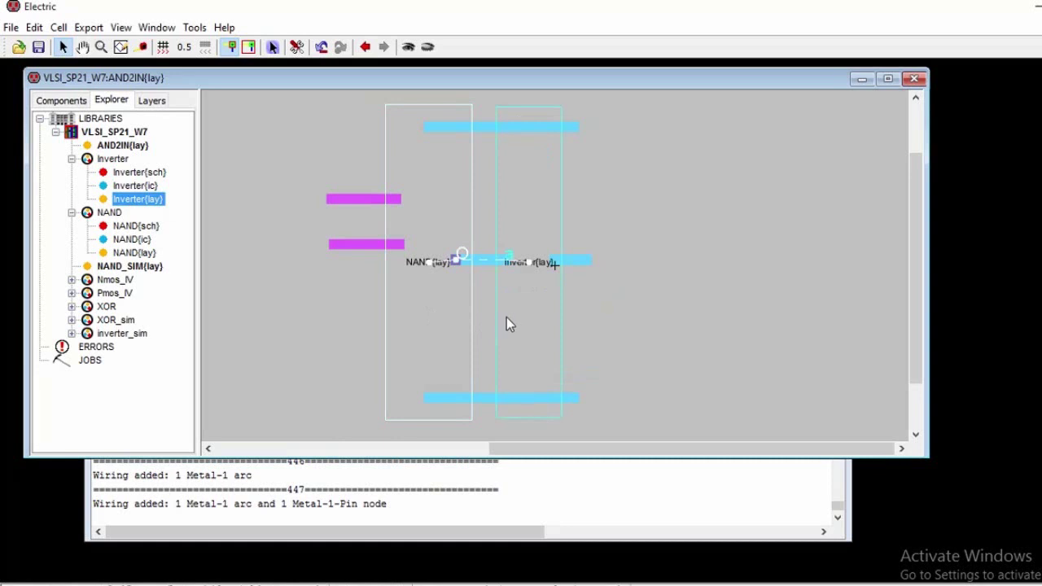
click(507, 324)
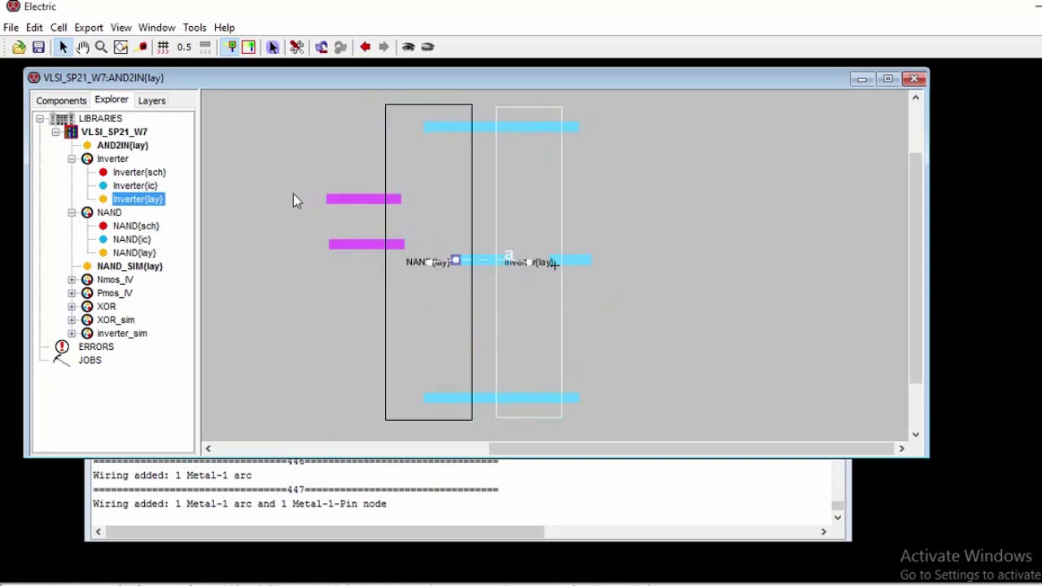
drag(334, 244, 332, 246)
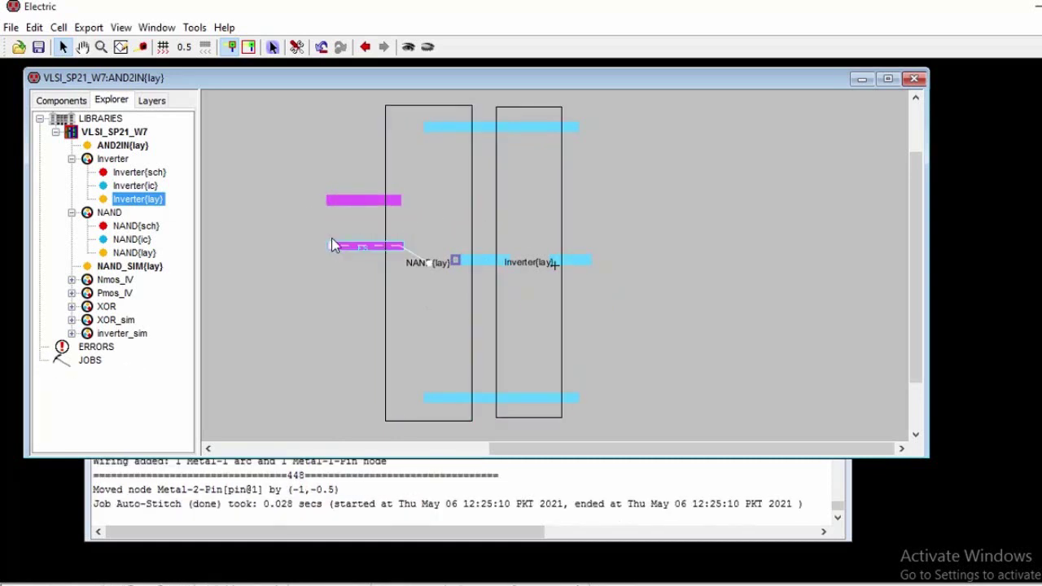
Step: Create an input export named B on the outer pin of the upper NAND input arc
click(337, 202)
key(ctrl+e)
click(214, 103)
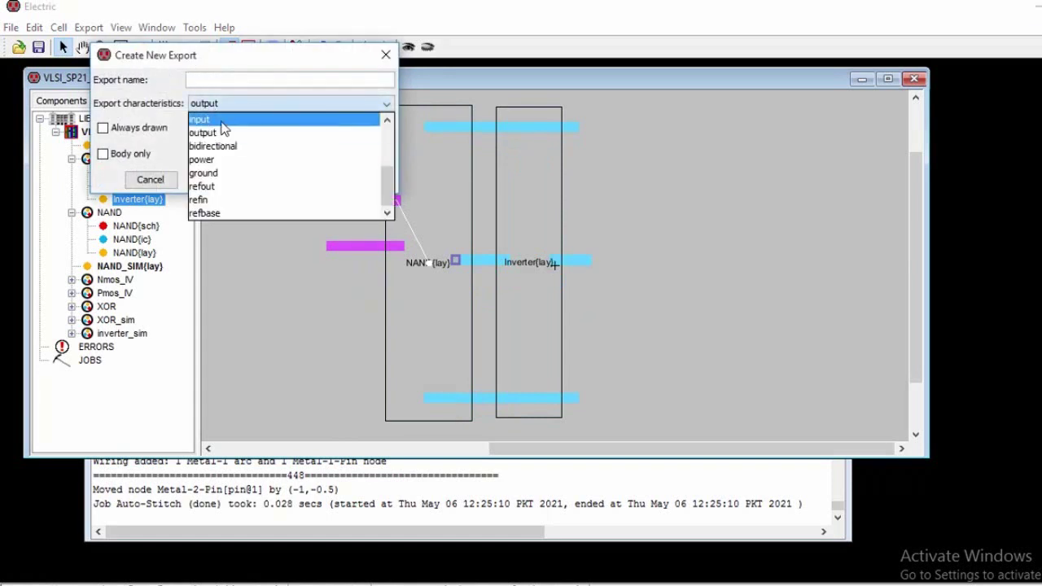
click(221, 121)
click(221, 81)
text(B)
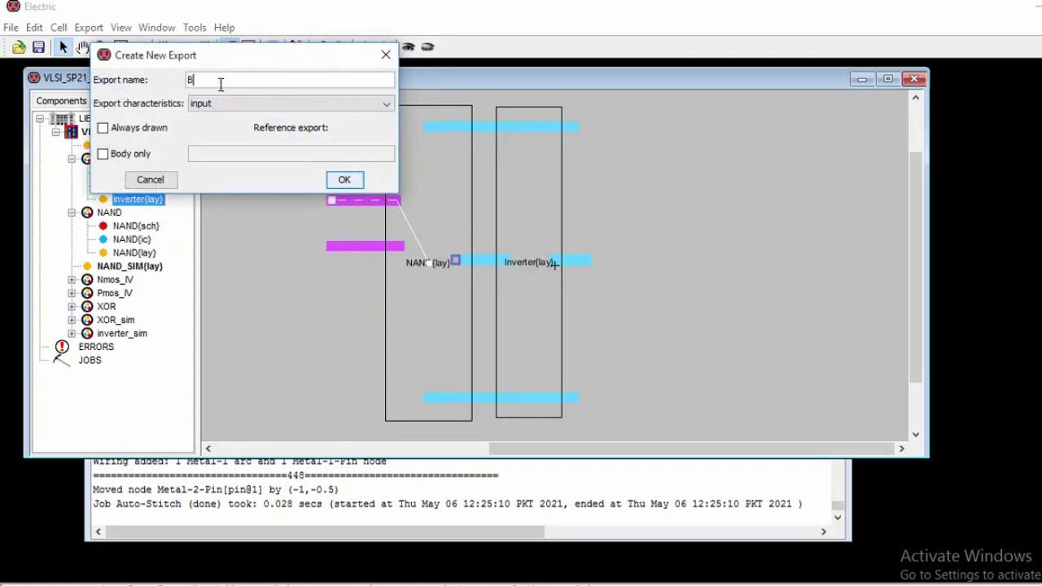
click(344, 180)
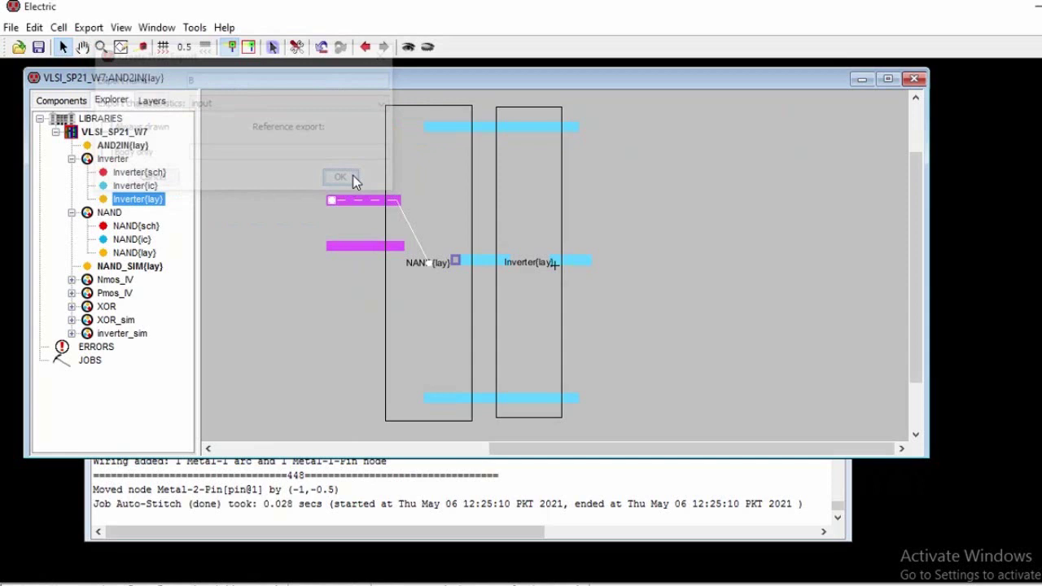
Step: Create an input export named A on the outer pin of the lower NAND input arc
click(337, 245)
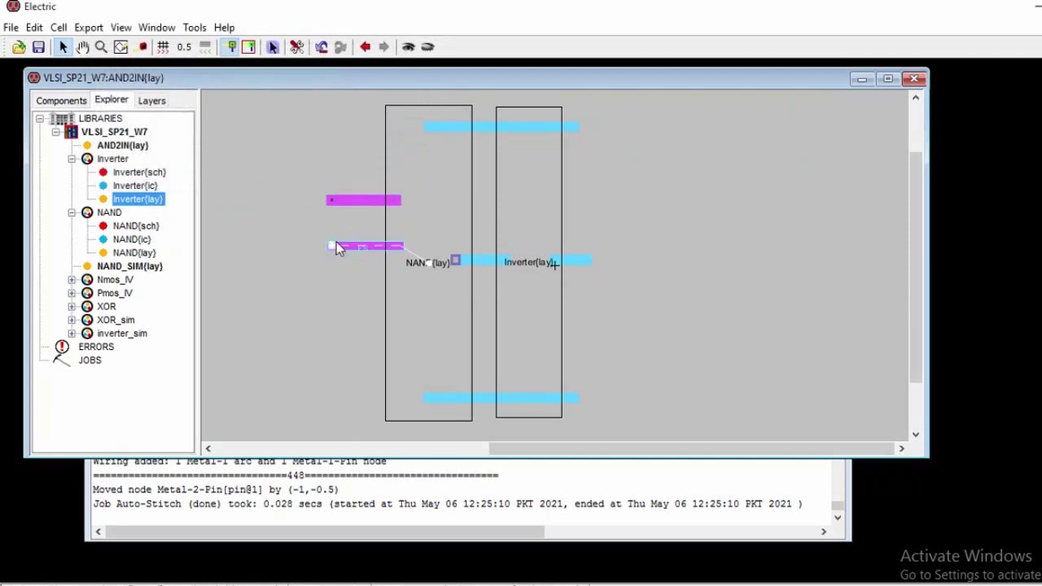
key(ctrl+e)
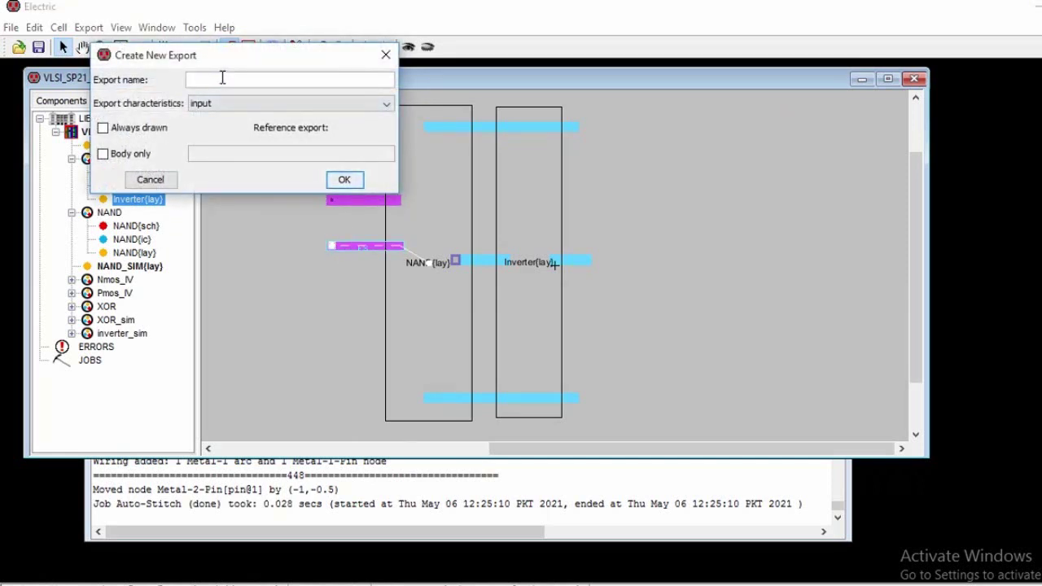
text(A)
click(342, 180)
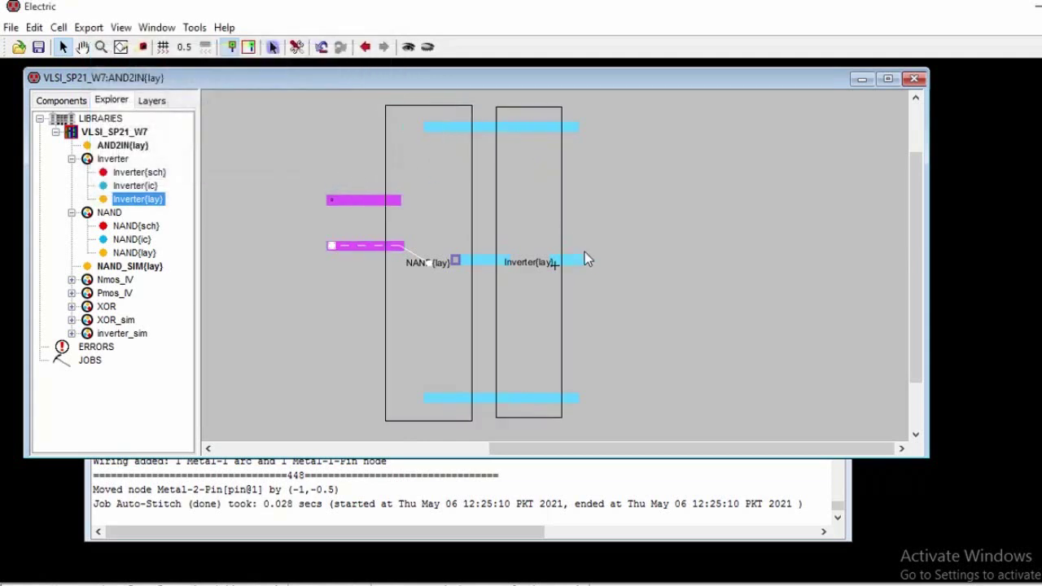
Step: Create an output export named O on the end pin of the Inverter's output arc
key(ctrl+e)
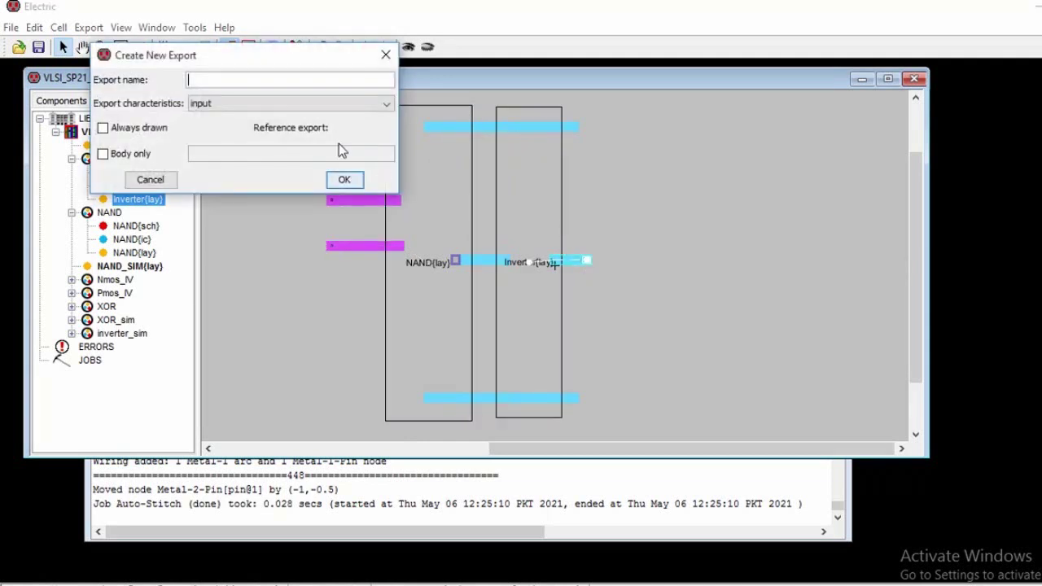
click(223, 103)
click(225, 131)
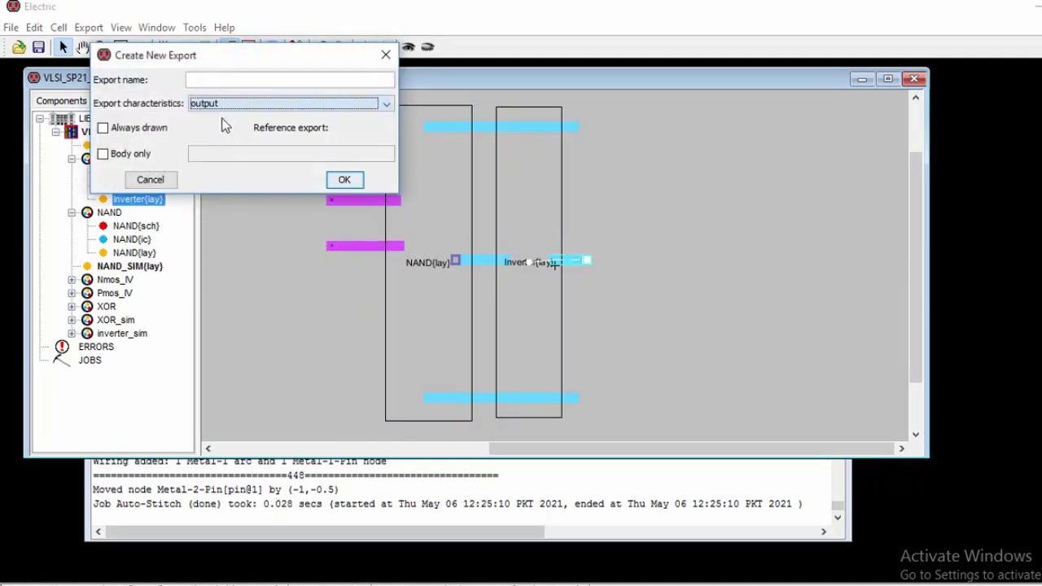
click(228, 78)
text(O)
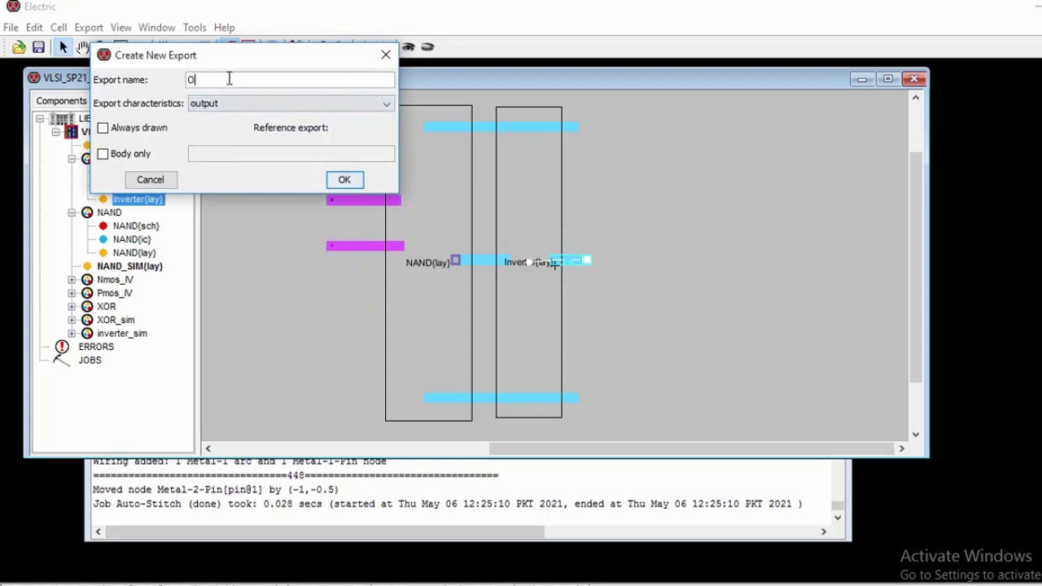
click(345, 180)
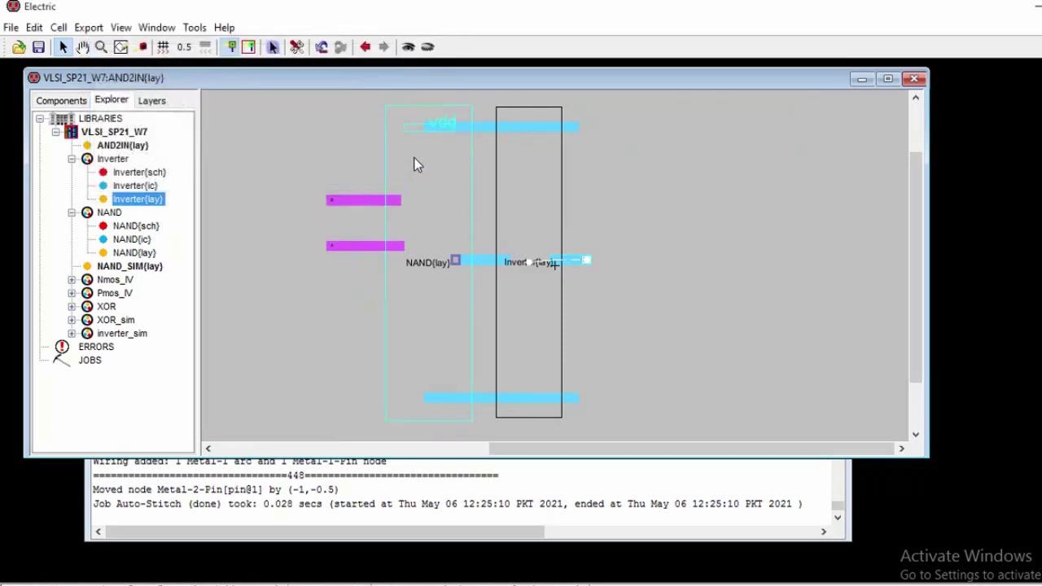
Step: Export the end pin of the upper supply arc as vdd with the characteristic unknown
click(574, 128)
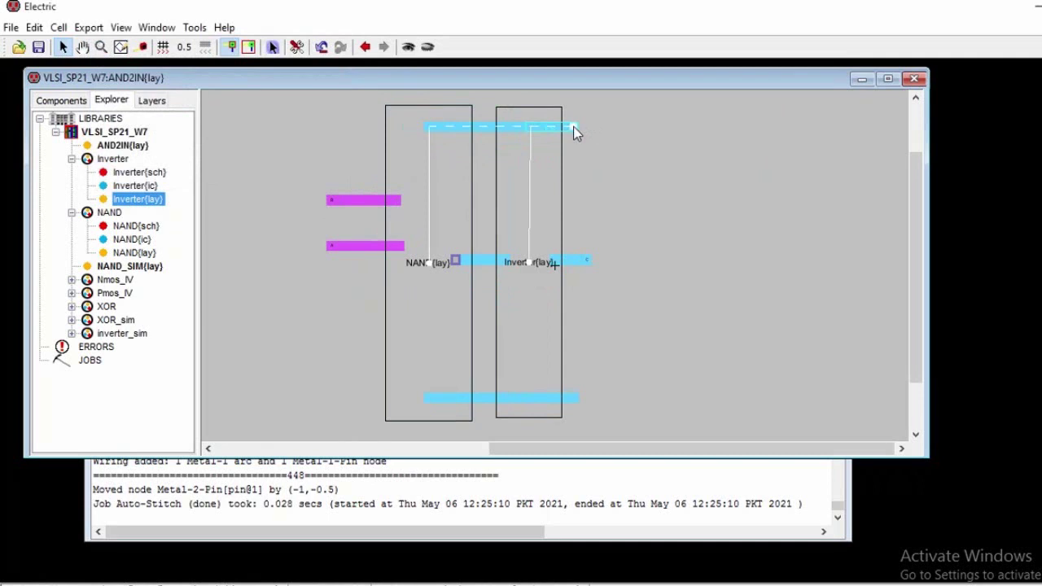
key(ctrl+e)
click(212, 103)
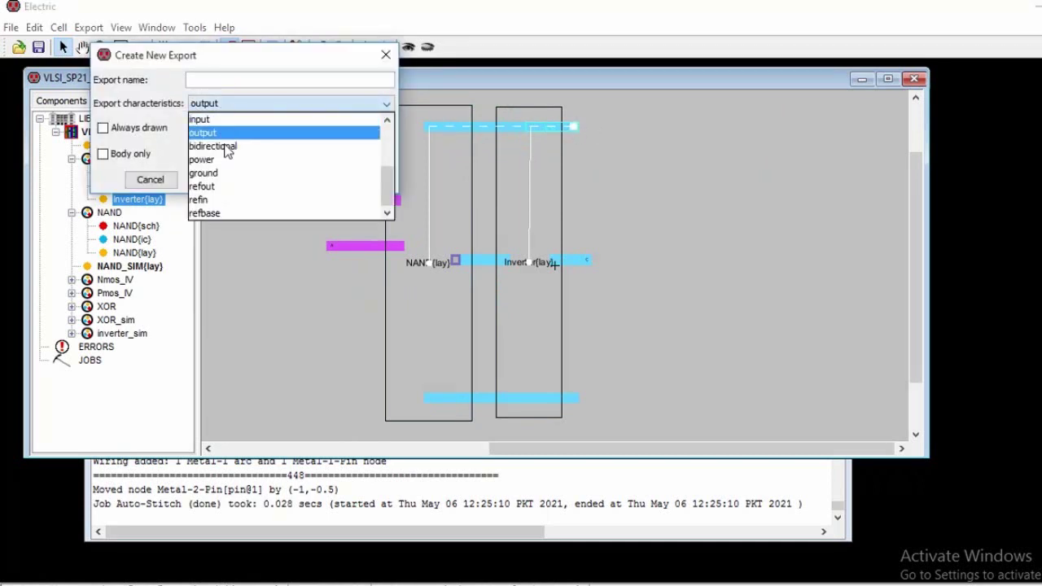
scroll(226, 153, up, 3)
click(220, 119)
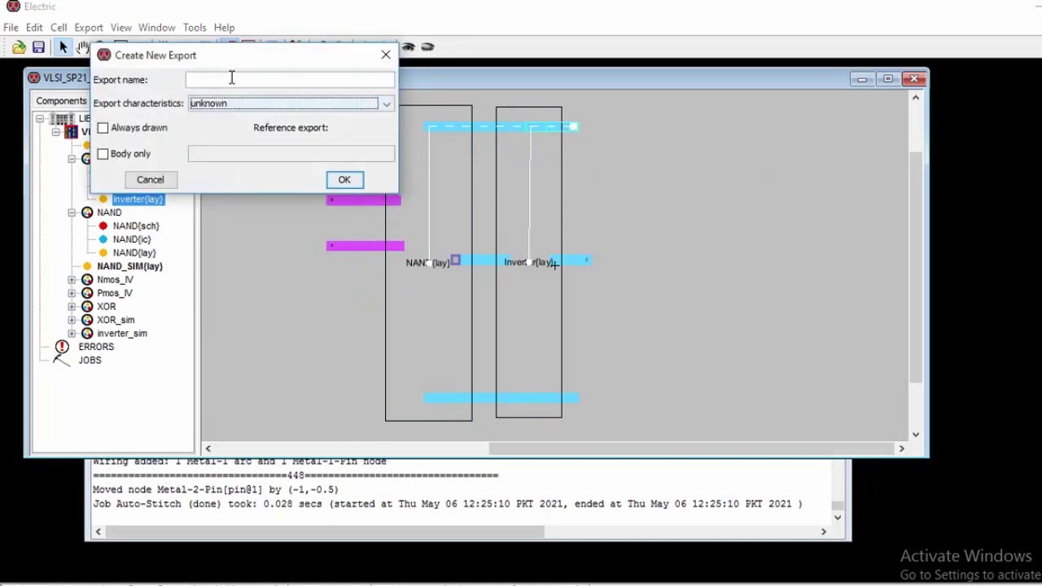
click(231, 79)
text(vdd)
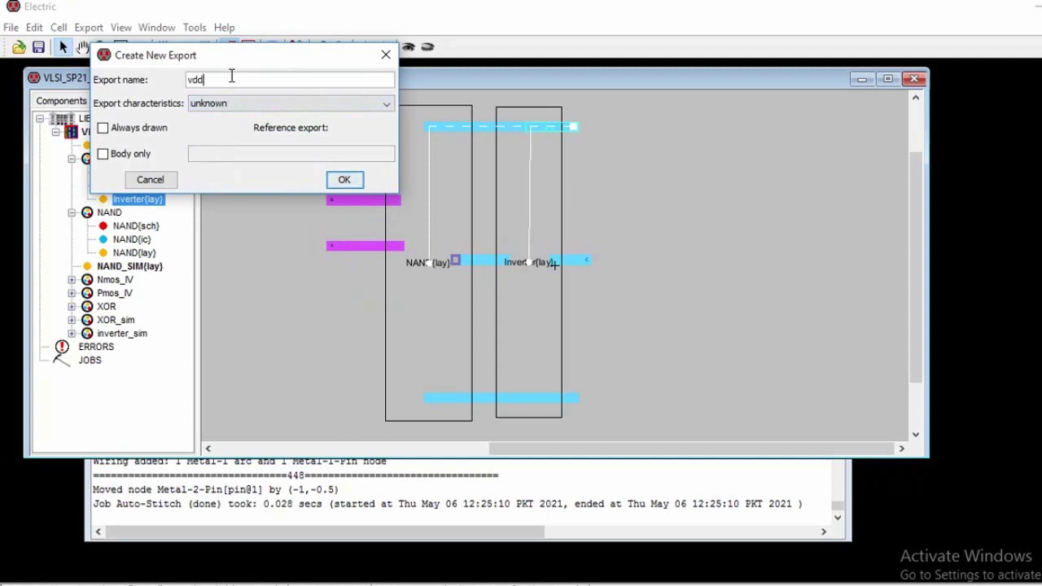
Step: Export the end pin of the lower ground arc as gnd with the characteristic unknown
click(574, 397)
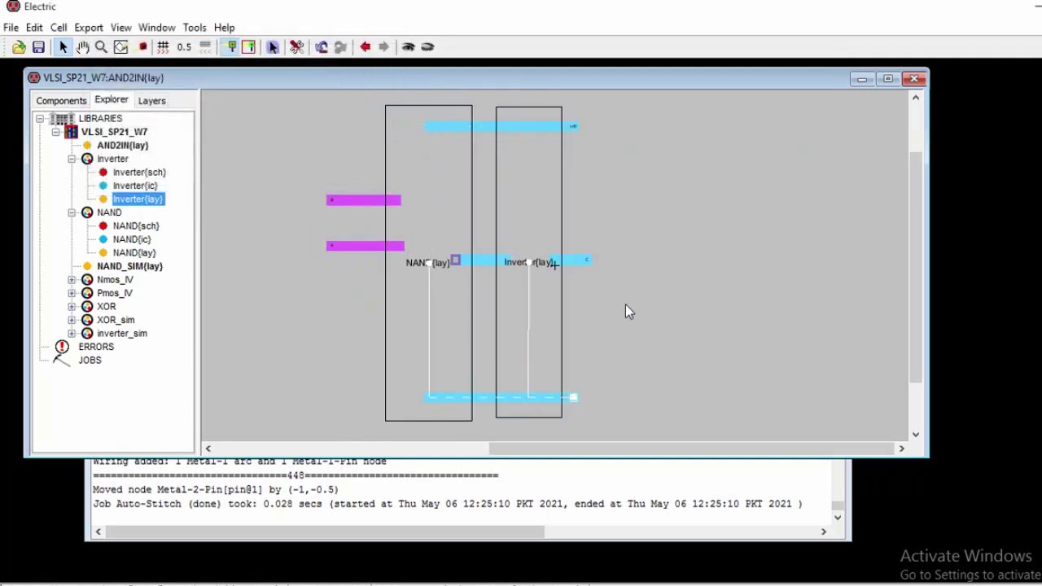
key(ctrl+e)
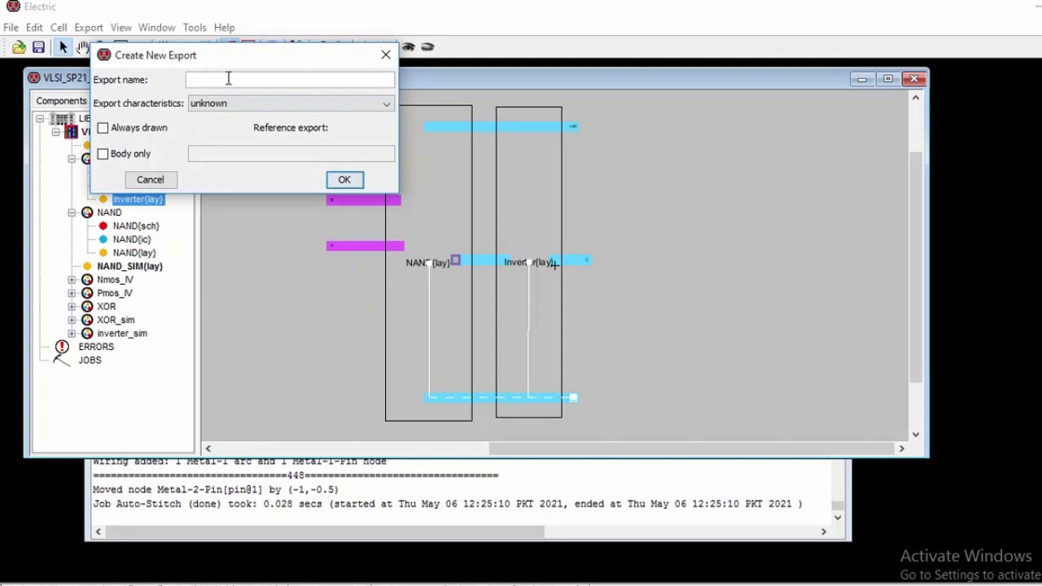
text(gnd)
click(345, 180)
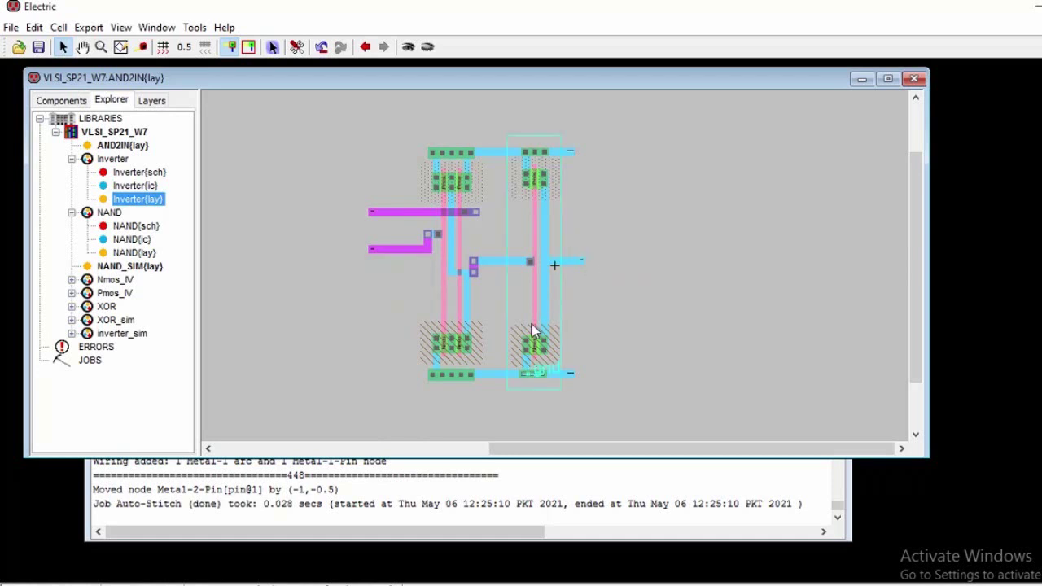
Step: Collapse the Inverter and NAND cell groups in the library tree
ctrl+scroll(489, 306, up, 2)
ctrl+scroll(498, 307, down, 2)
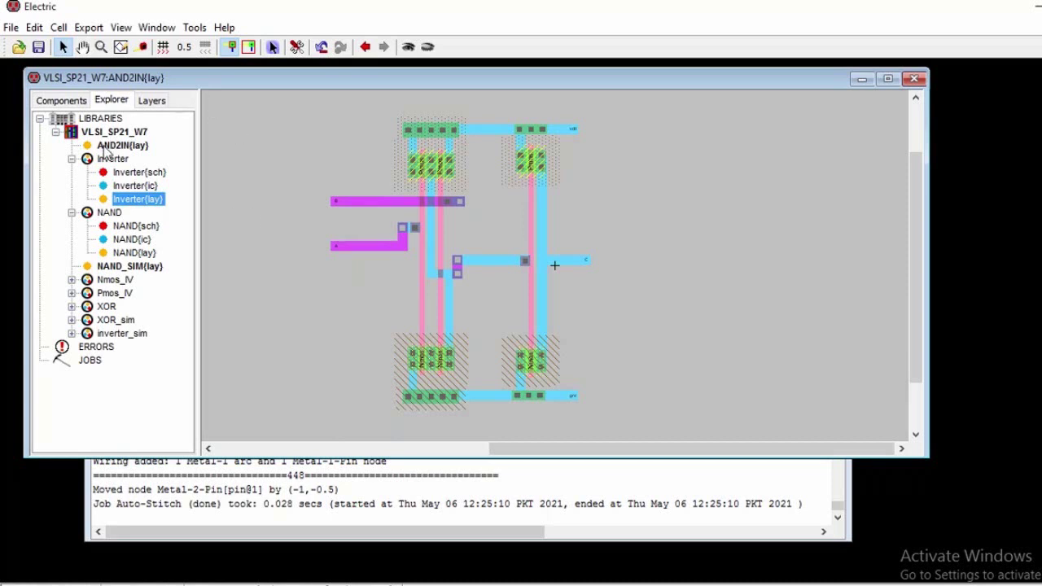
click(72, 159)
click(71, 172)
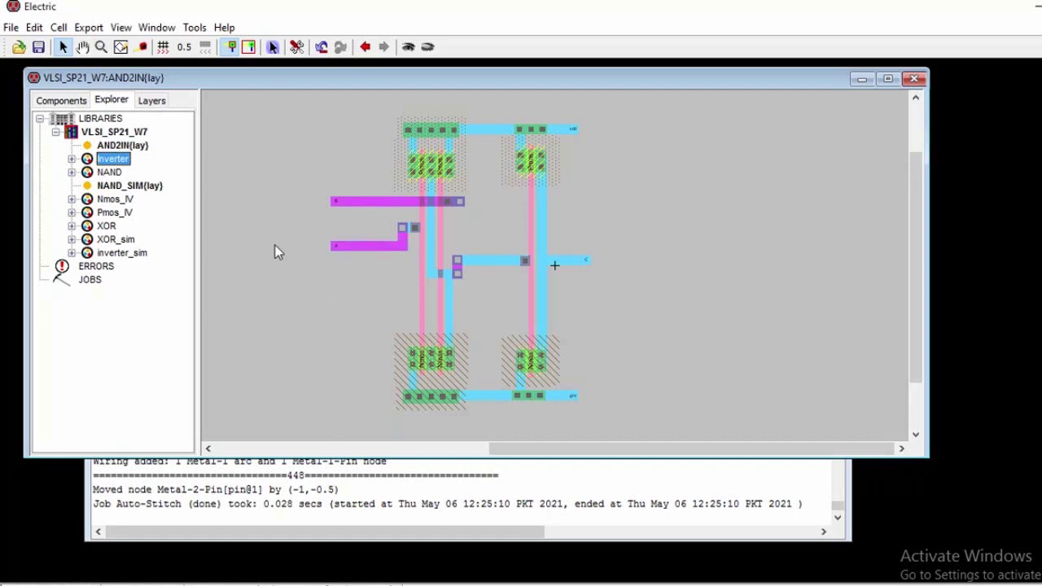
click(452, 389)
click(549, 107)
click(306, 208)
Step: Create a new schematic cell named HA in the VLSI_SP21_W7 library
click(114, 133)
right_click(113, 134)
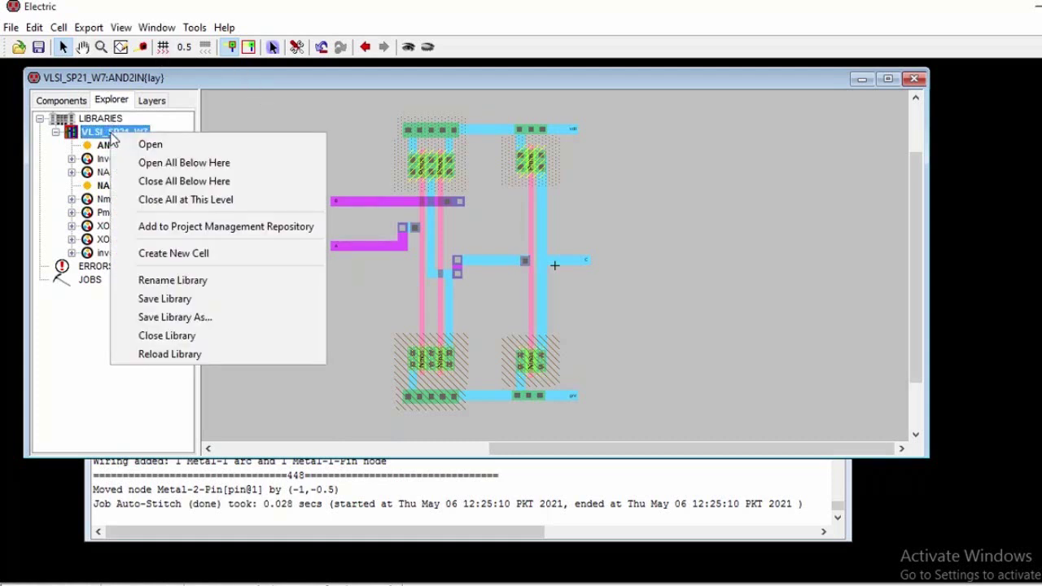
click(189, 253)
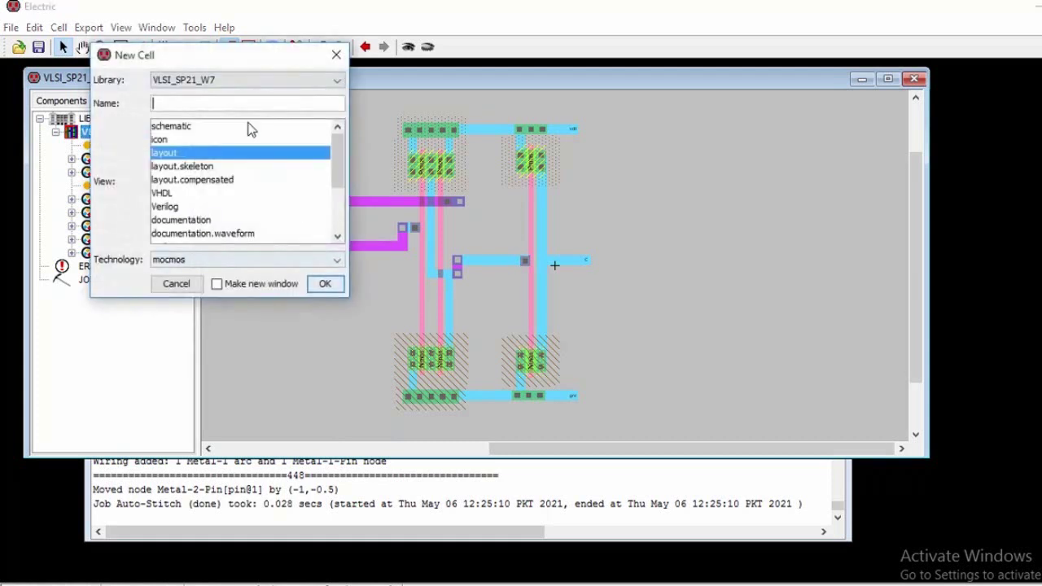
double_click(194, 126)
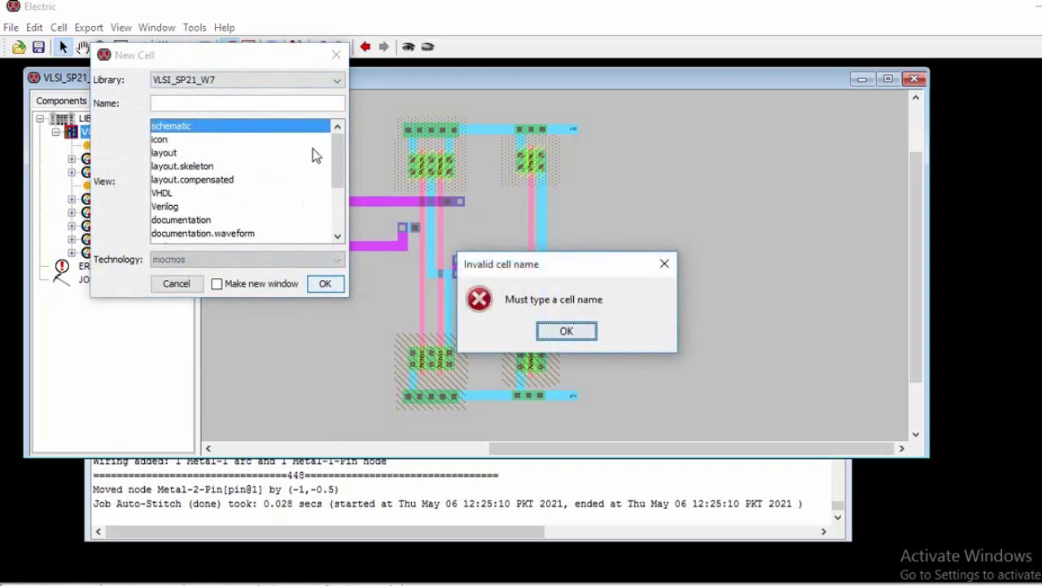
click(561, 329)
click(231, 103)
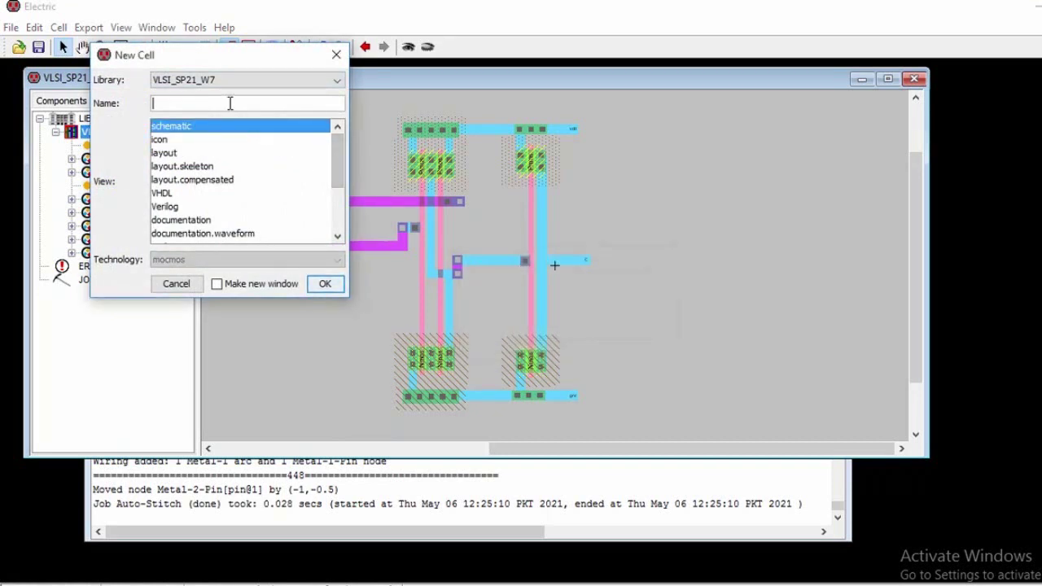
text(HA_)
key(BackSpace)
click(322, 283)
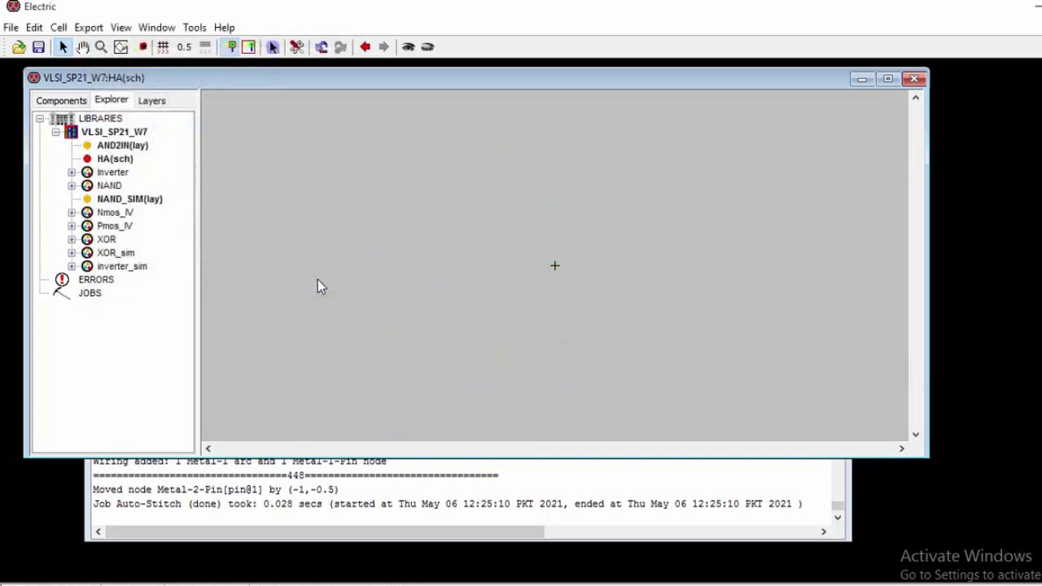
Step: Place an Xor gate in the HA schematic and an And gate directly below it
click(111, 159)
click(75, 102)
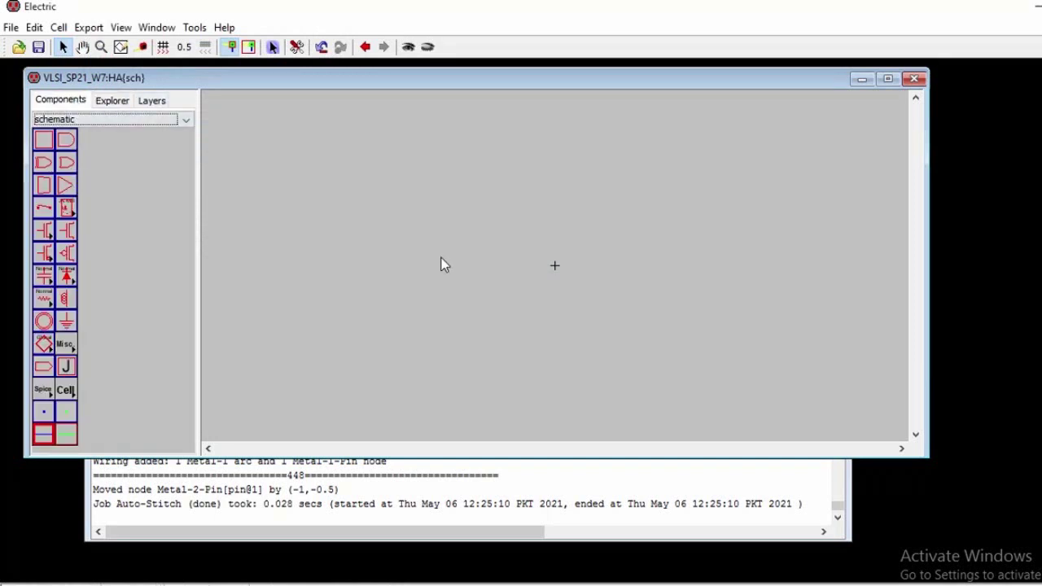
click(45, 162)
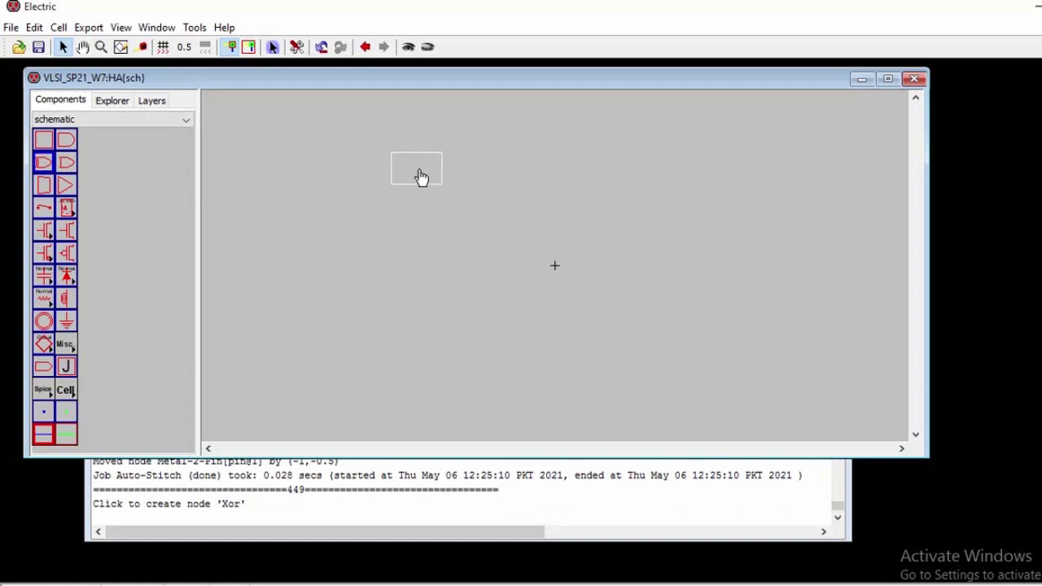
click(421, 176)
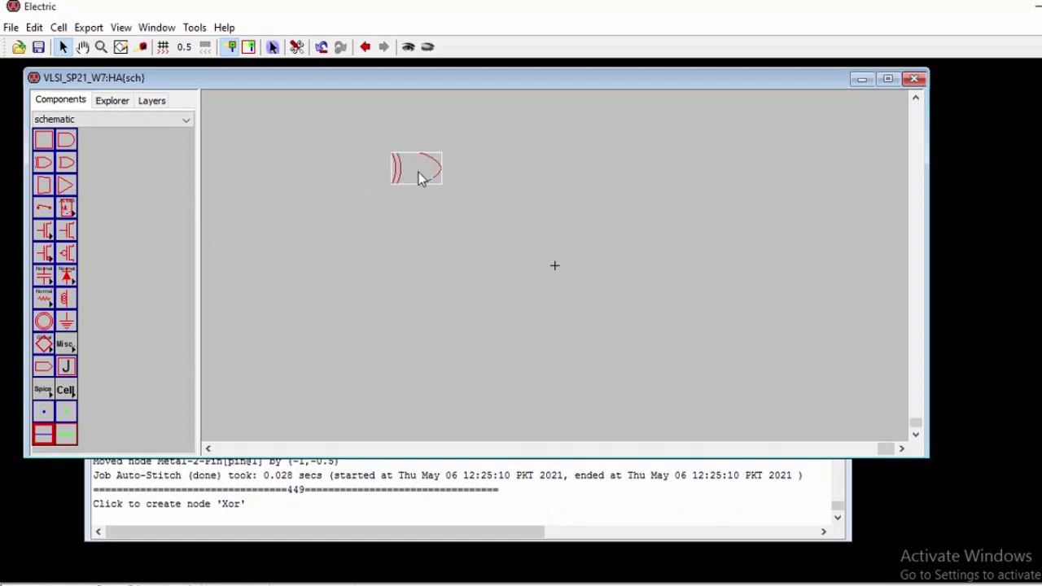
click(69, 141)
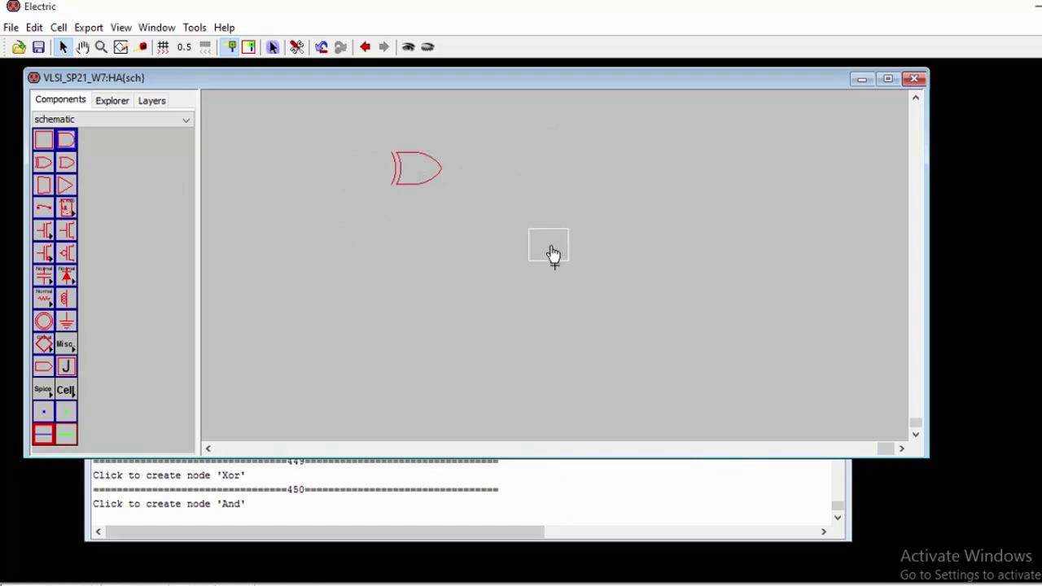
click(418, 250)
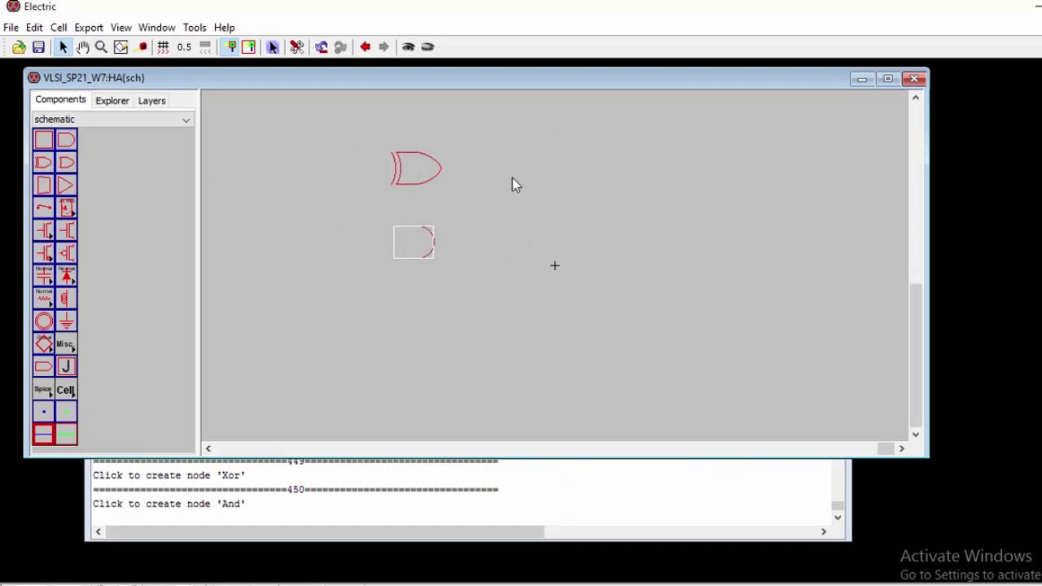
Step: Draw two parallel horizontal wires outward from the Xor gate's upper and lower inputs
click(443, 168)
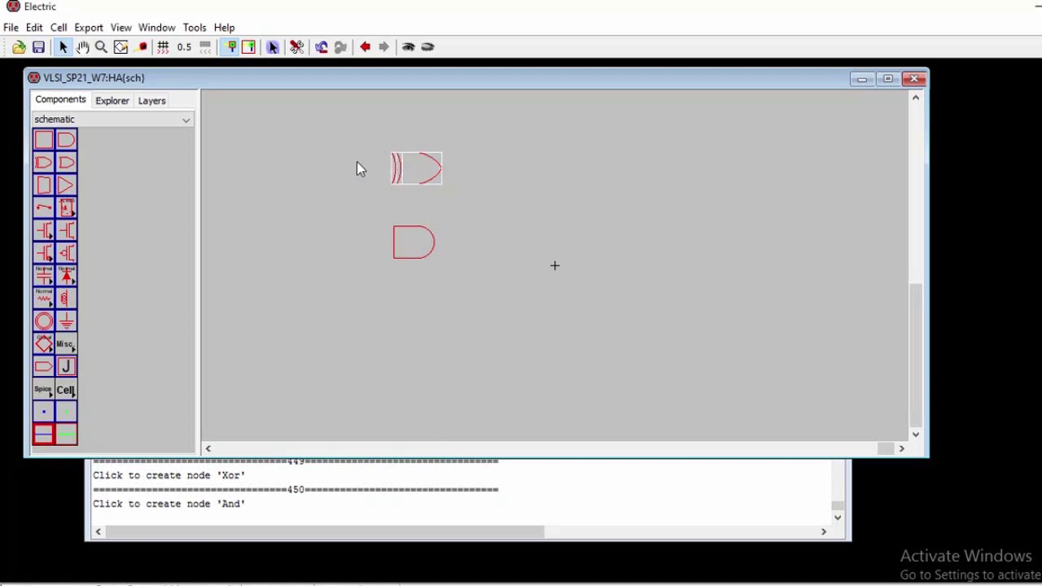
right_click(304, 158)
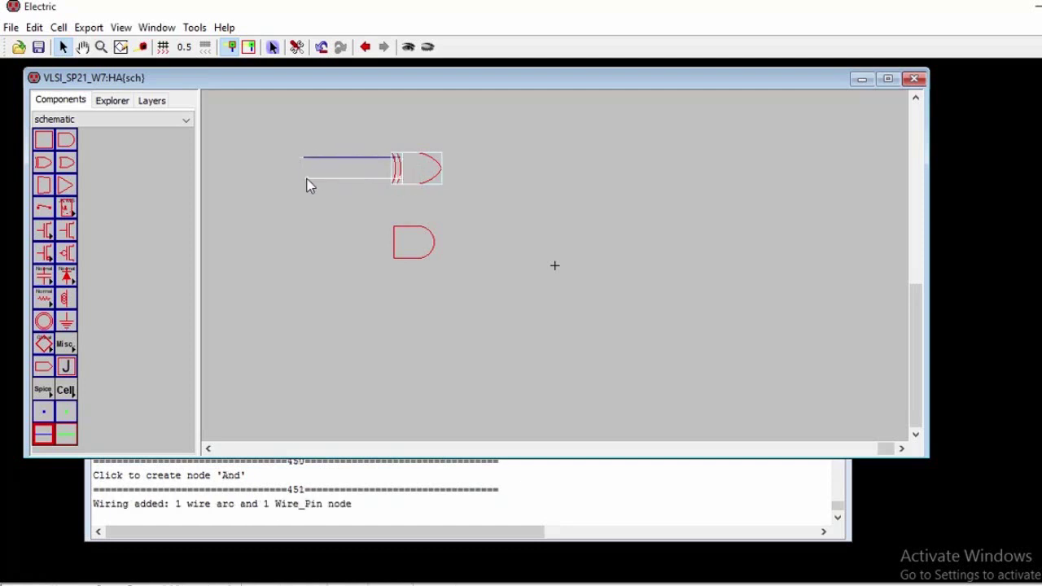
right_click(308, 178)
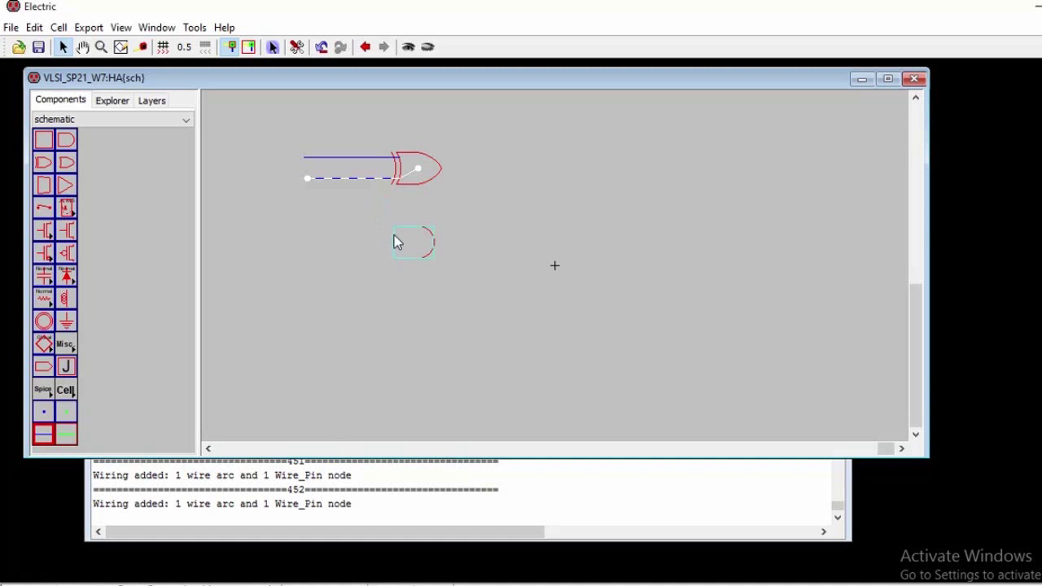
Step: Wire the And gate's upper input to the Xor's upper input wire and its lower input to the Xor's lower input wire, using right-angled routes
right_click(359, 159)
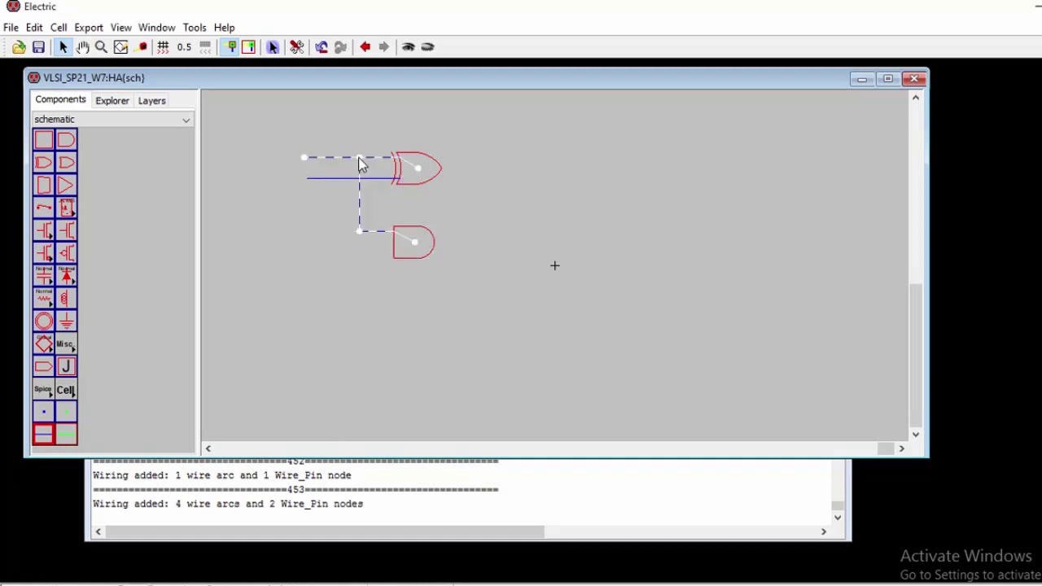
click(391, 249)
right_click(330, 179)
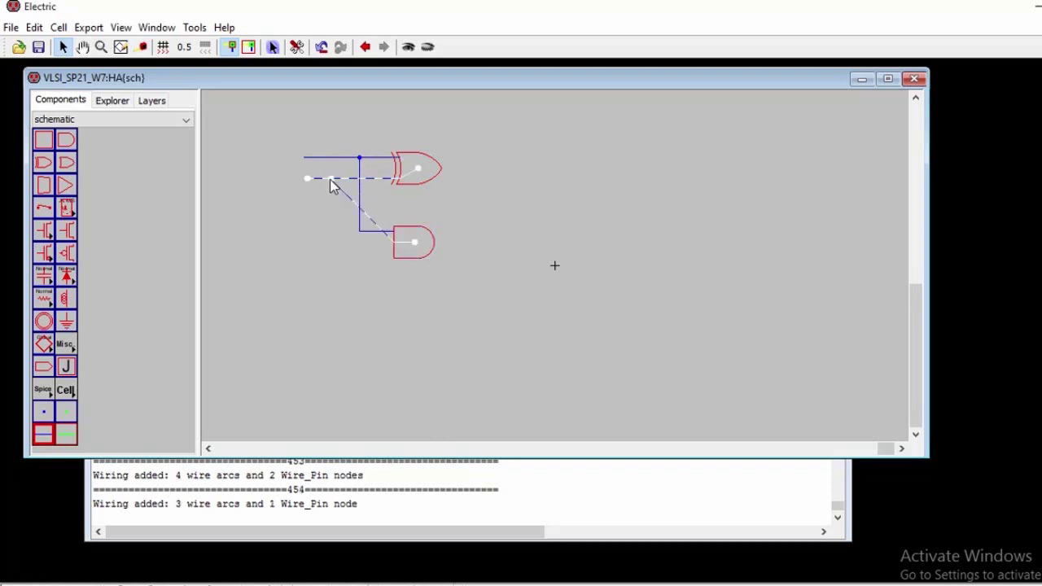
key(ctrl+z)
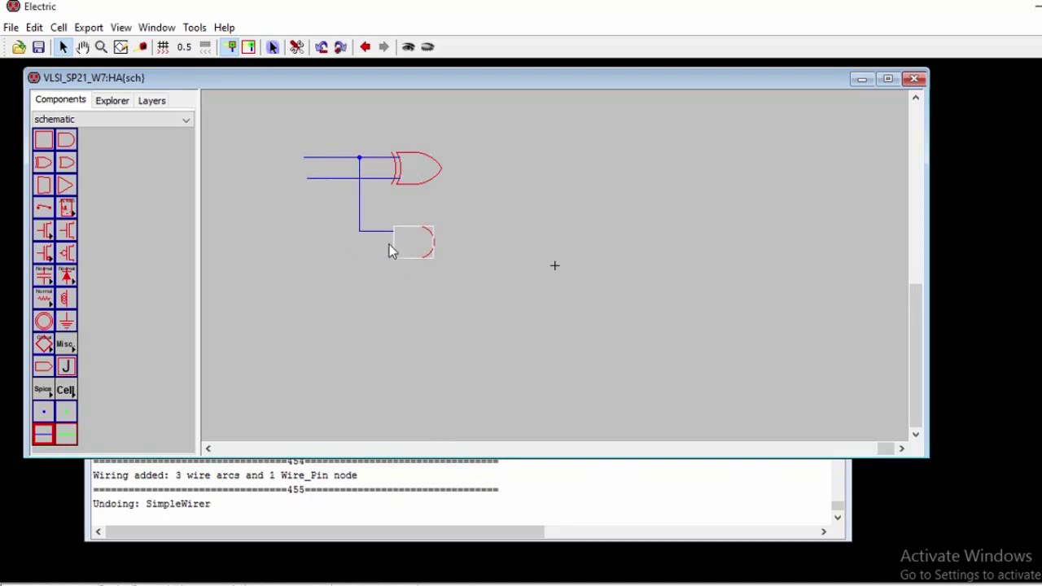
right_click(333, 252)
right_click(324, 178)
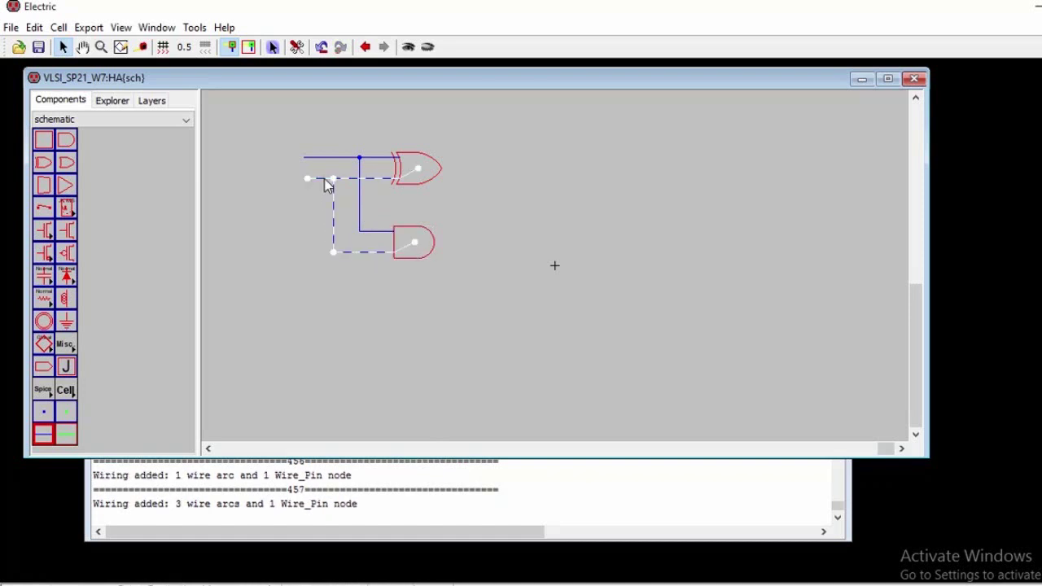
click(312, 270)
click(398, 239)
Step: Draw a short horizontal output wire from the Xor gate and another from the And gate
click(443, 169)
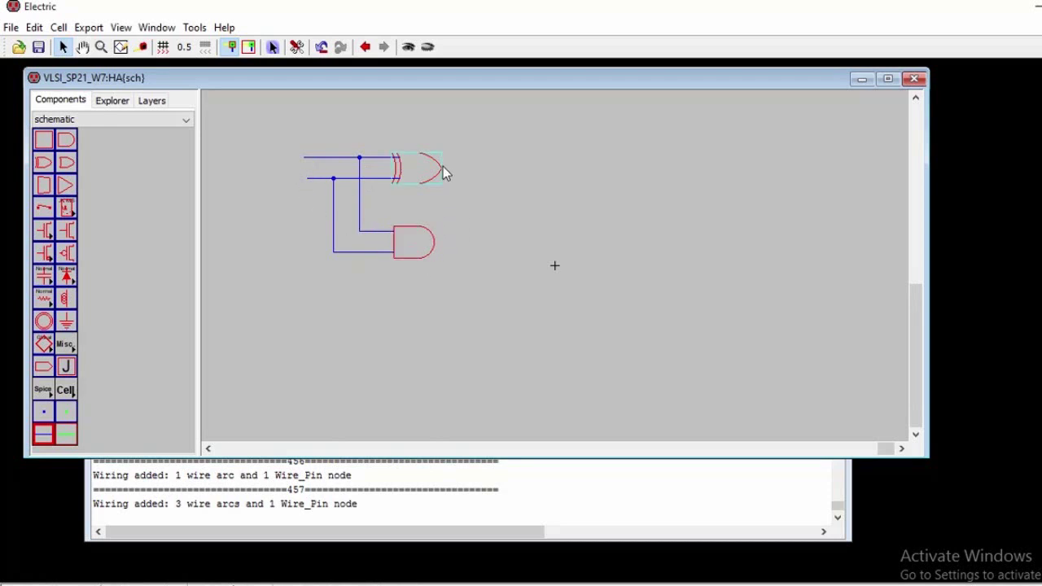
right_click(484, 167)
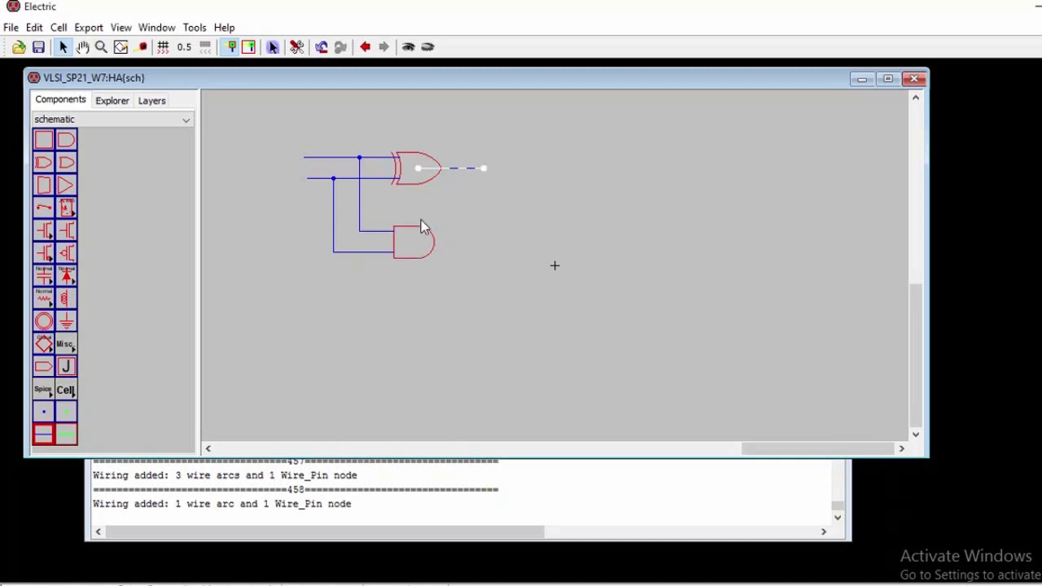
click(434, 242)
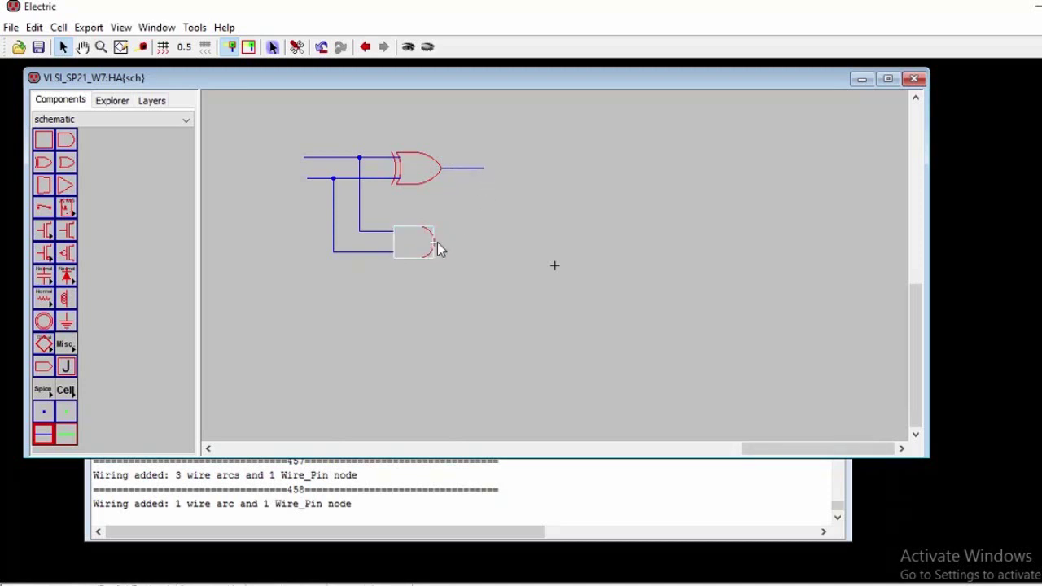
right_click(487, 242)
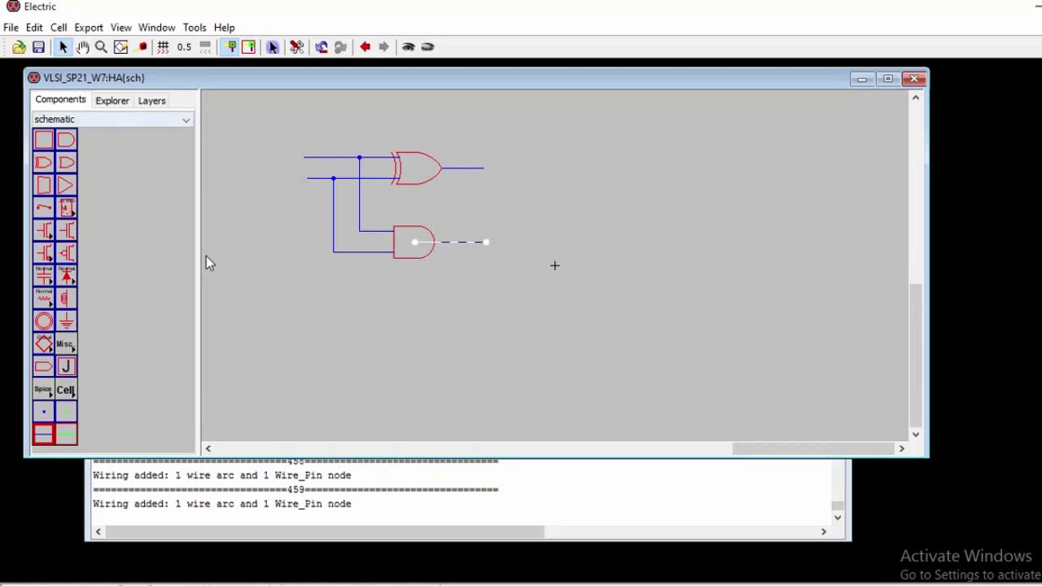
Step: Export the free end of the Xor's upper input wire as A with the input characteristic
click(304, 157)
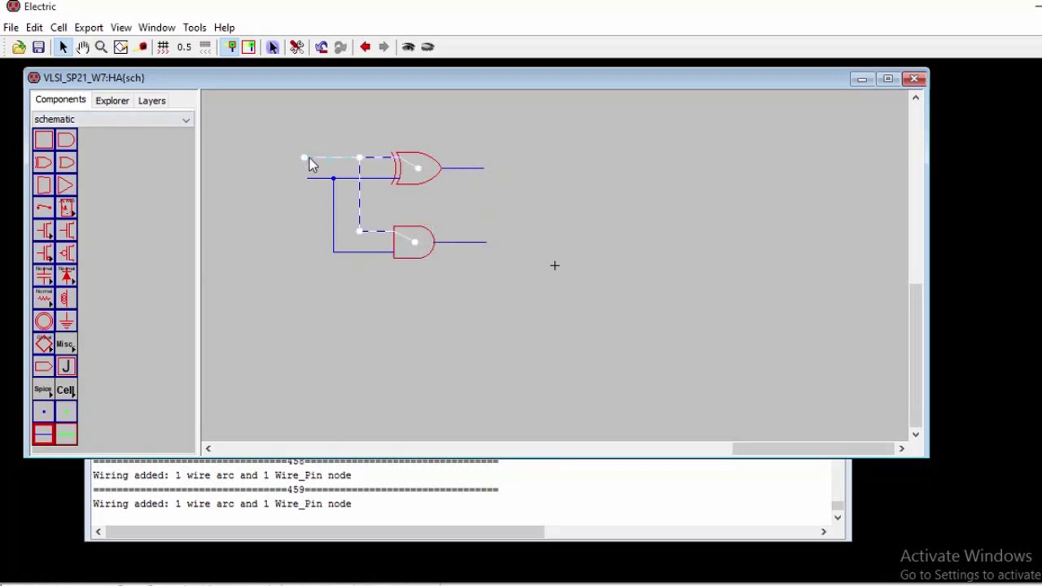
key(ctrl+e)
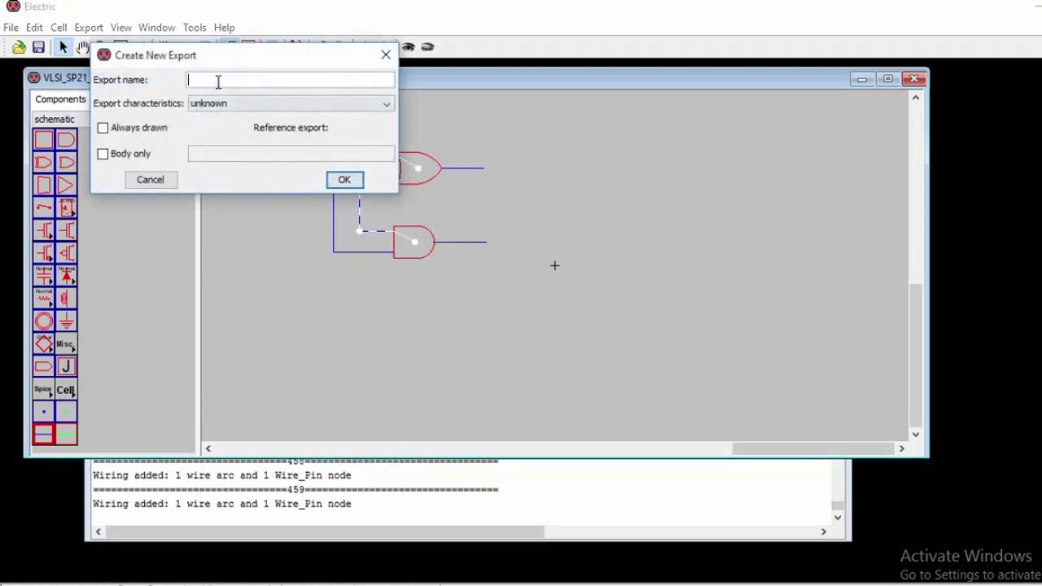
click(238, 108)
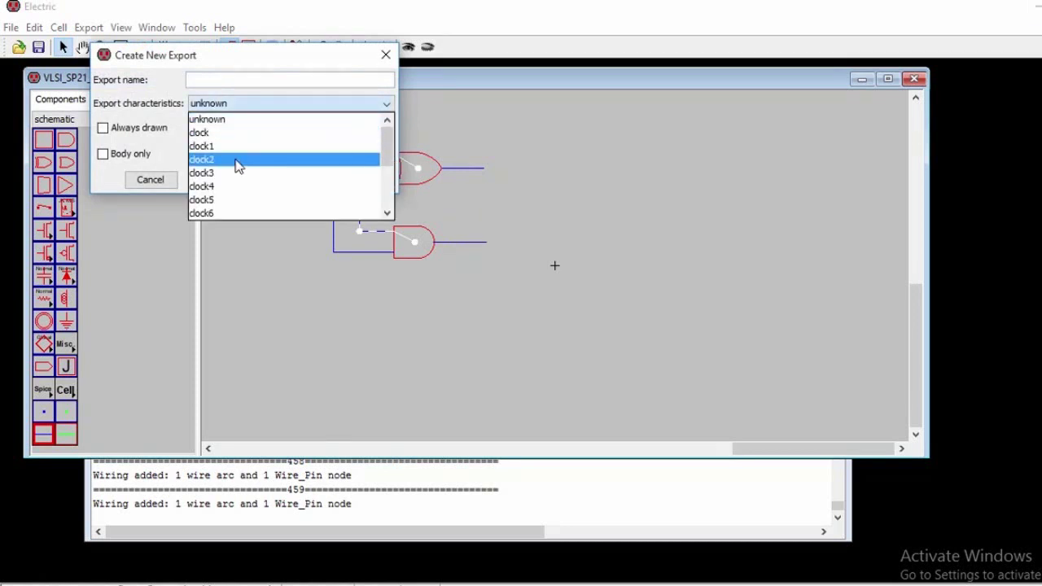
scroll(238, 170, down, 3)
click(224, 118)
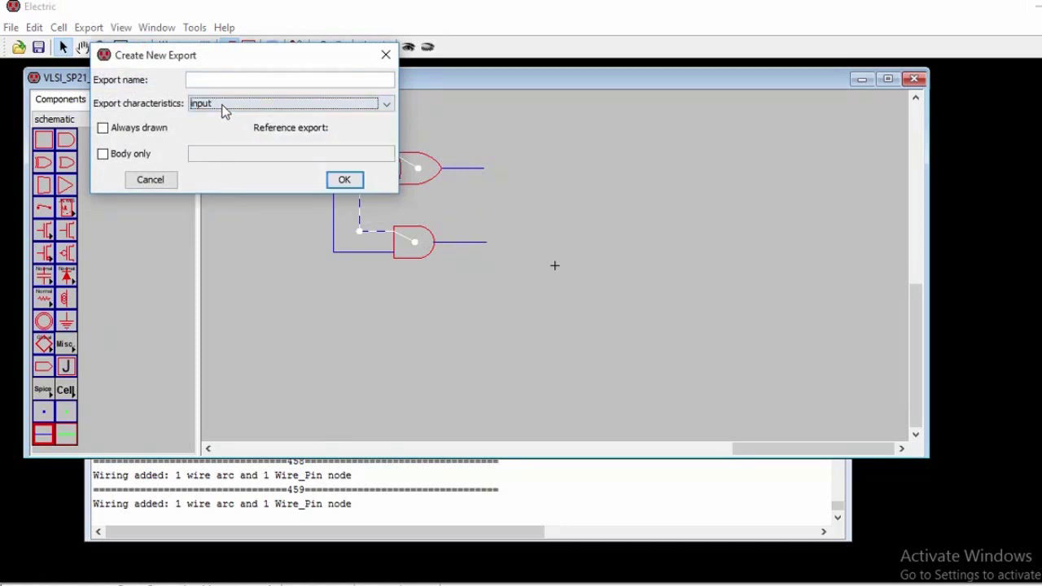
click(225, 81)
text(a)
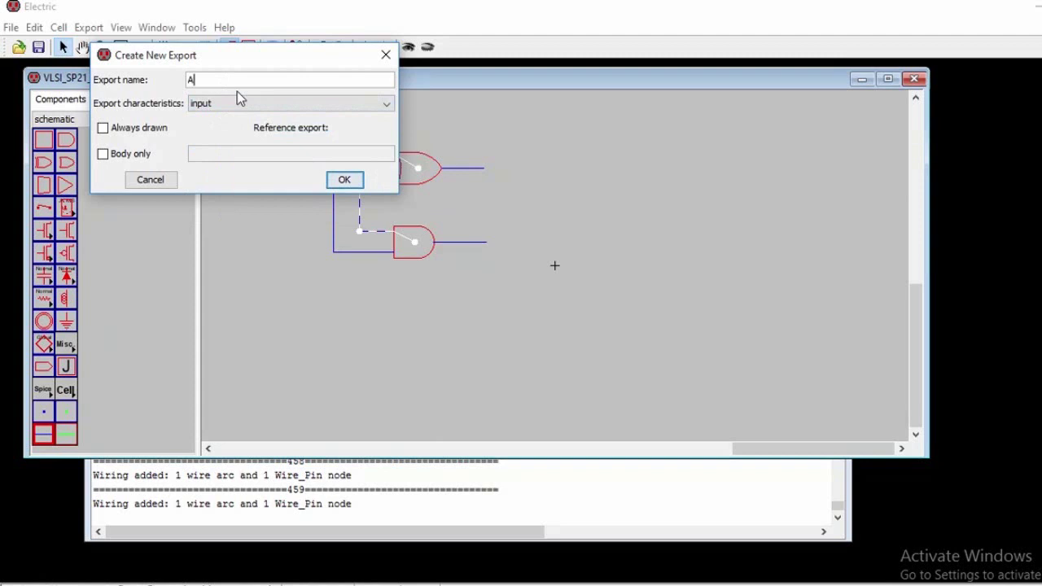
click(345, 179)
Step: Export the free end of the Xor's lower input wire as B with the input characteristic
click(307, 178)
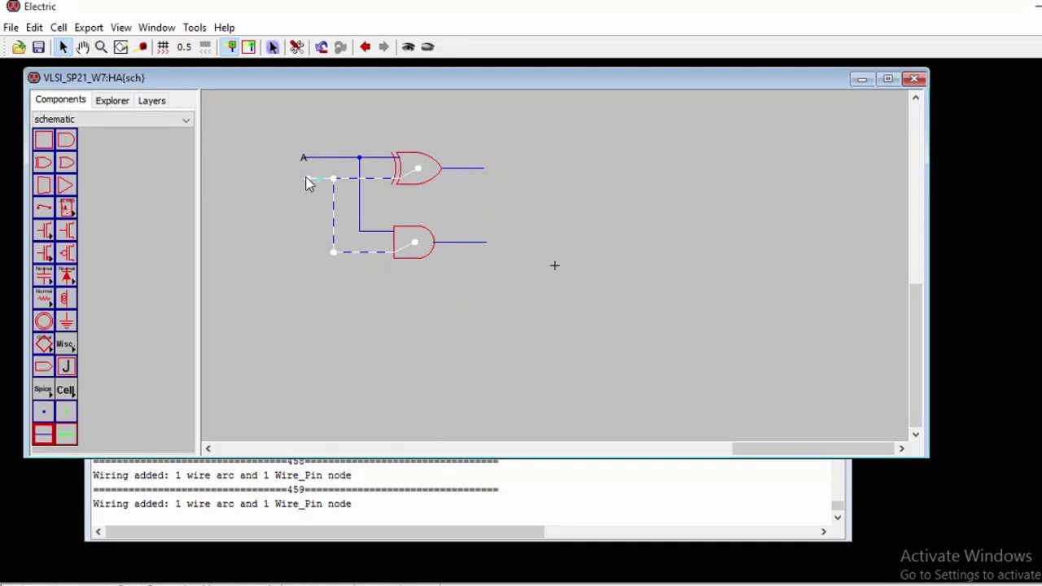
key(ctrl+e)
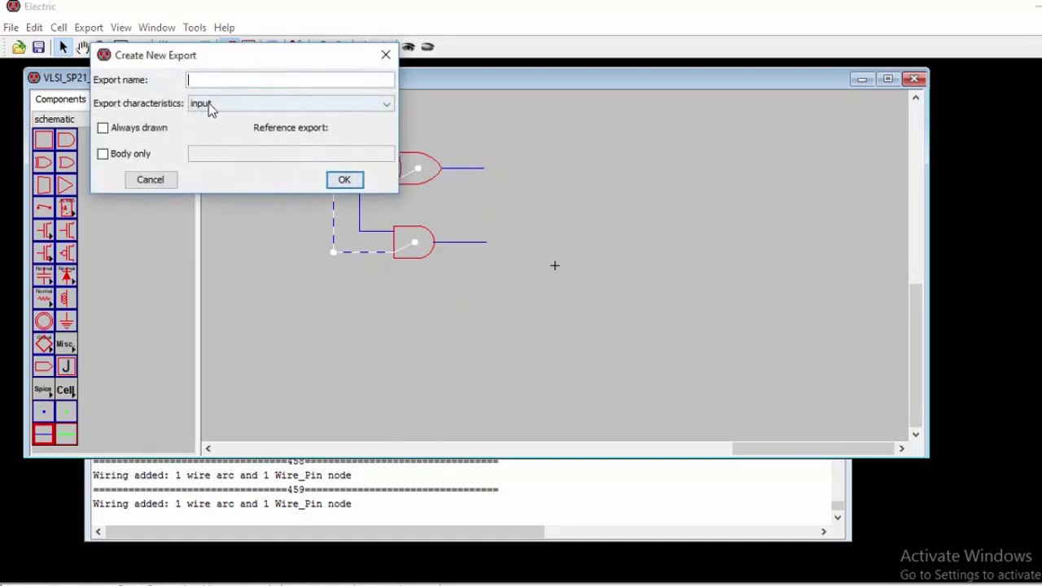
text(B)
click(344, 180)
Step: Export the free end of the Xor gate's output wire as S with the input characteristic
click(484, 168)
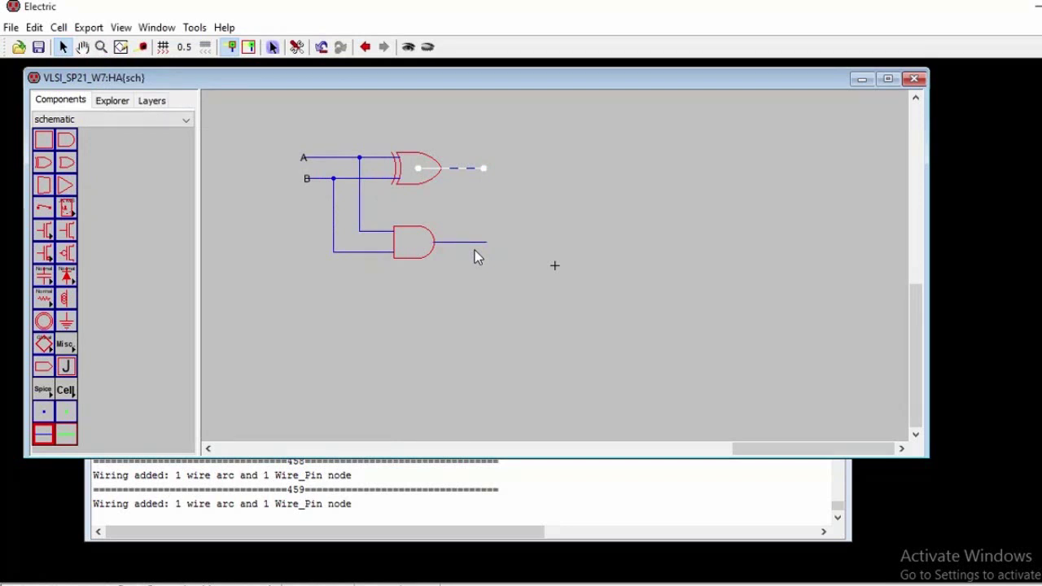
key(ctrl+e)
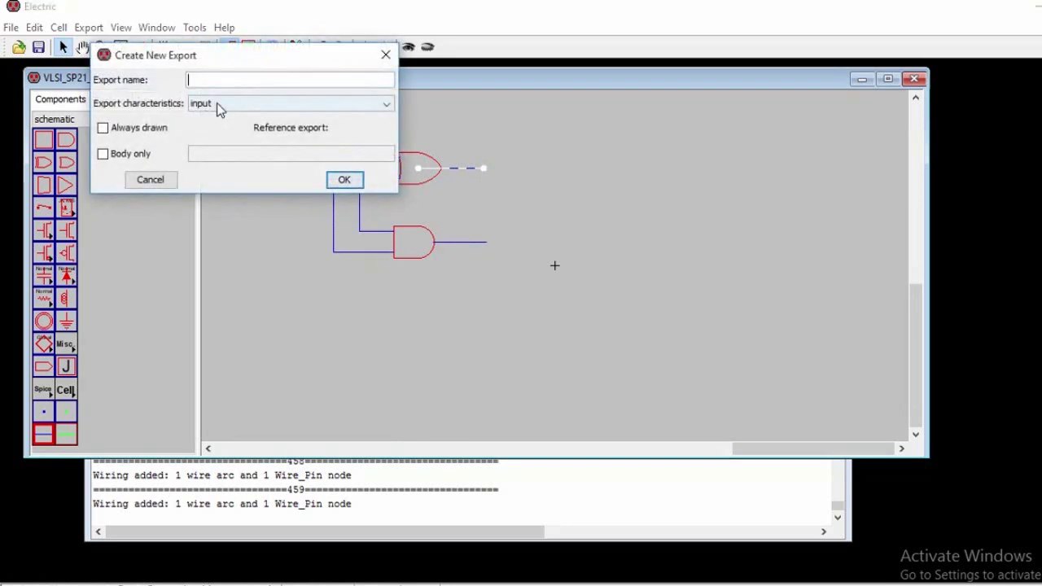
text(S)
click(339, 181)
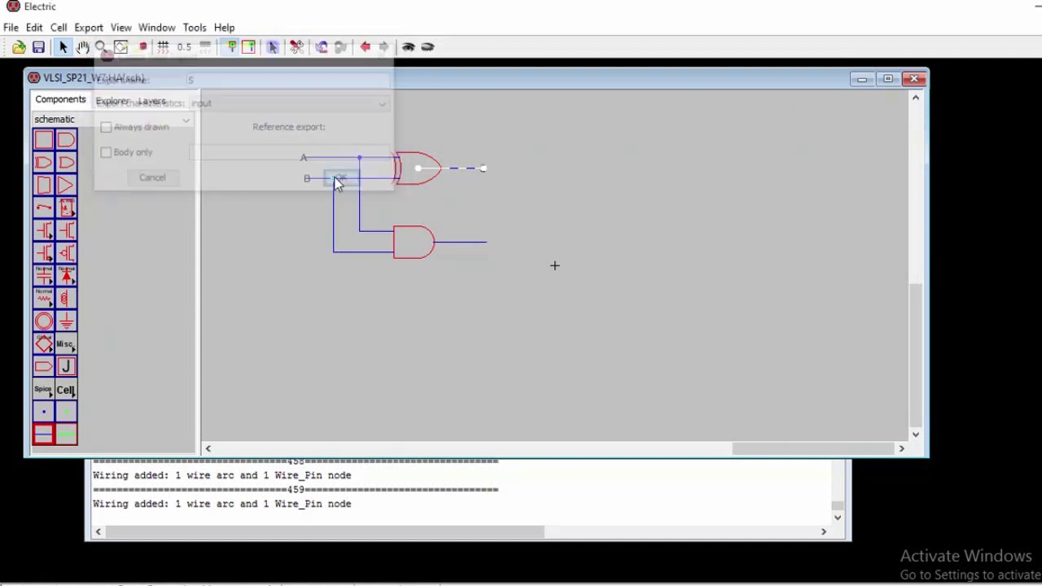
Step: Export the free end of the And gate's output wire as Co with the output characteristic
click(488, 241)
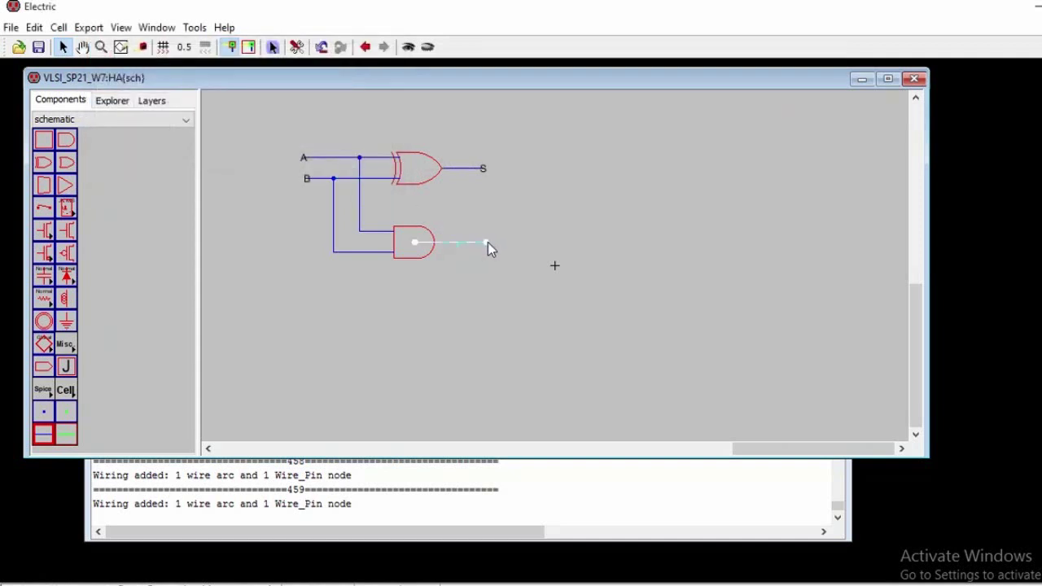
key(ctrl+e)
click(300, 105)
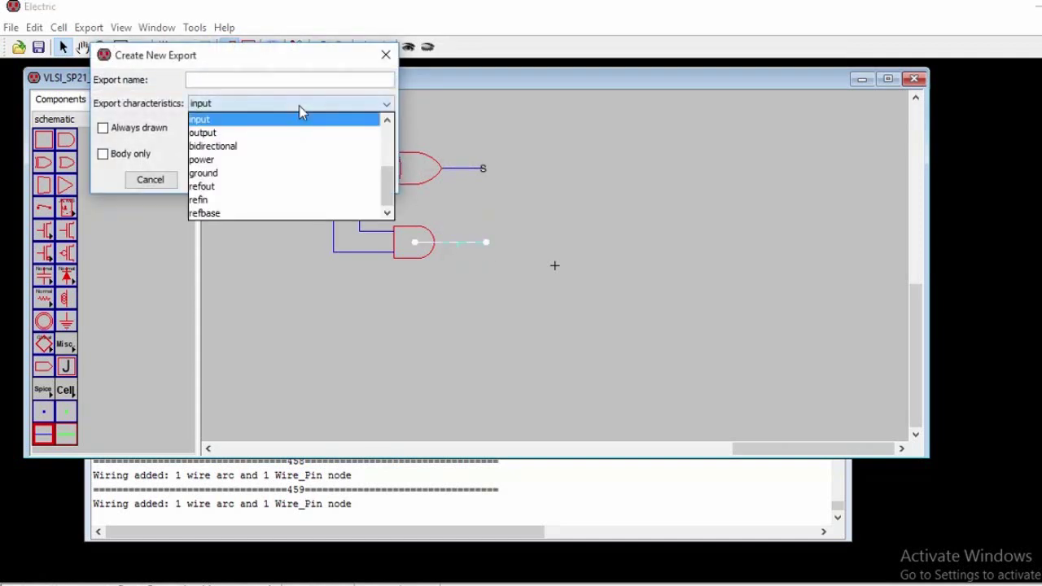
click(282, 133)
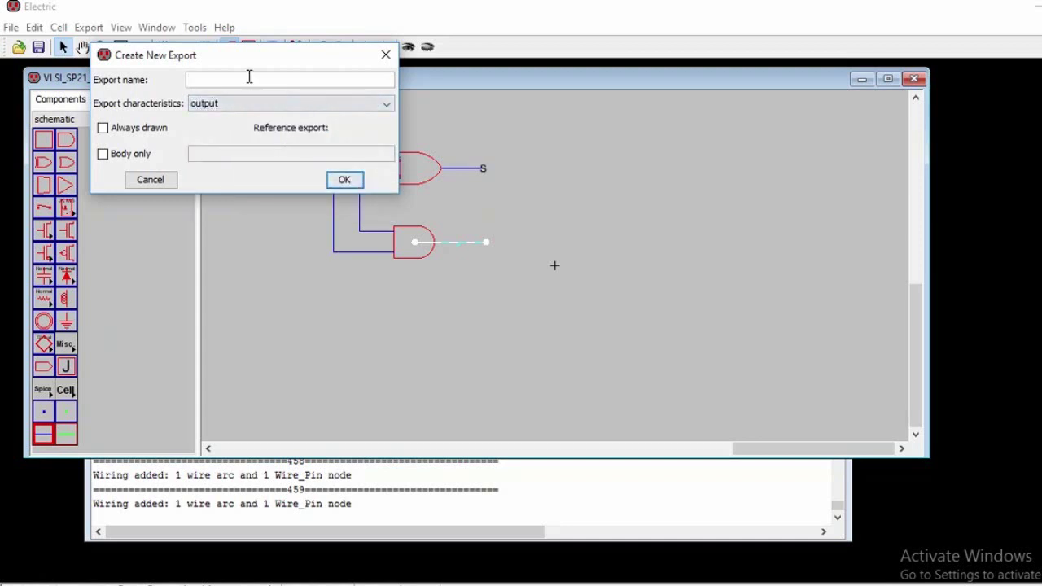
click(249, 79)
text(Co)
click(344, 180)
Step: Change the characteristic of export S to output
click(484, 169)
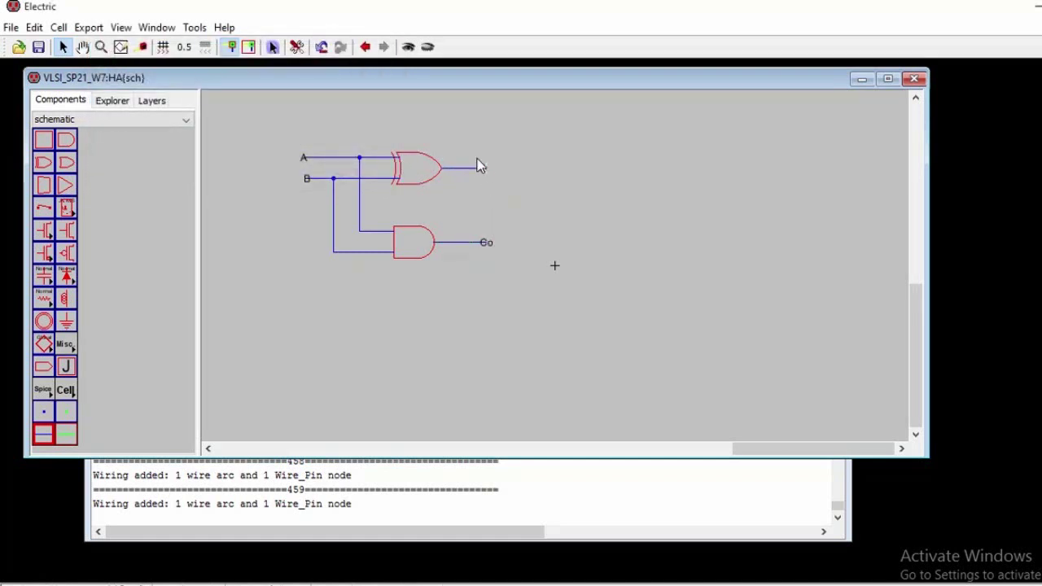
double_click(481, 166)
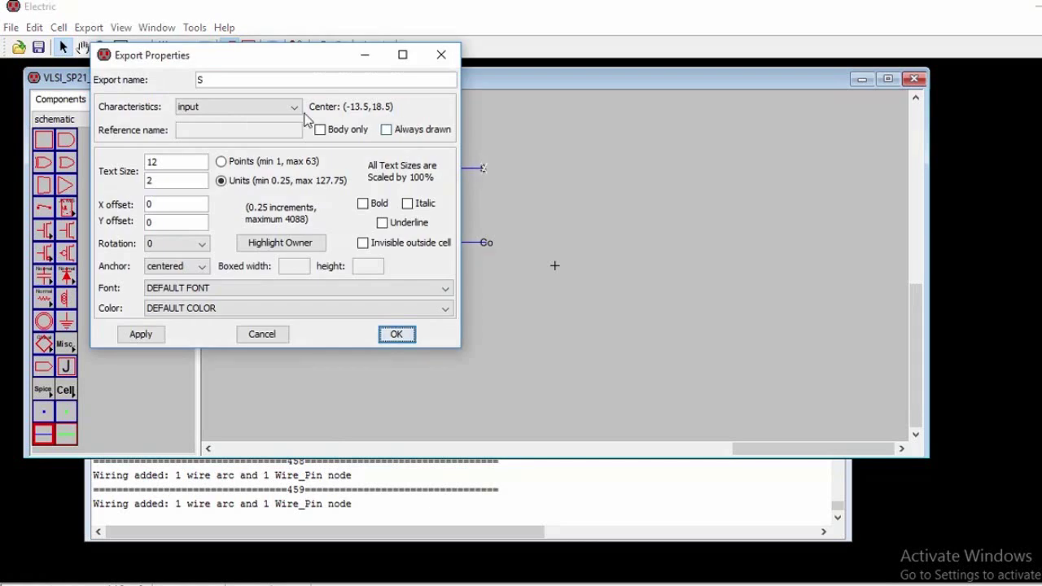
click(267, 111)
click(259, 133)
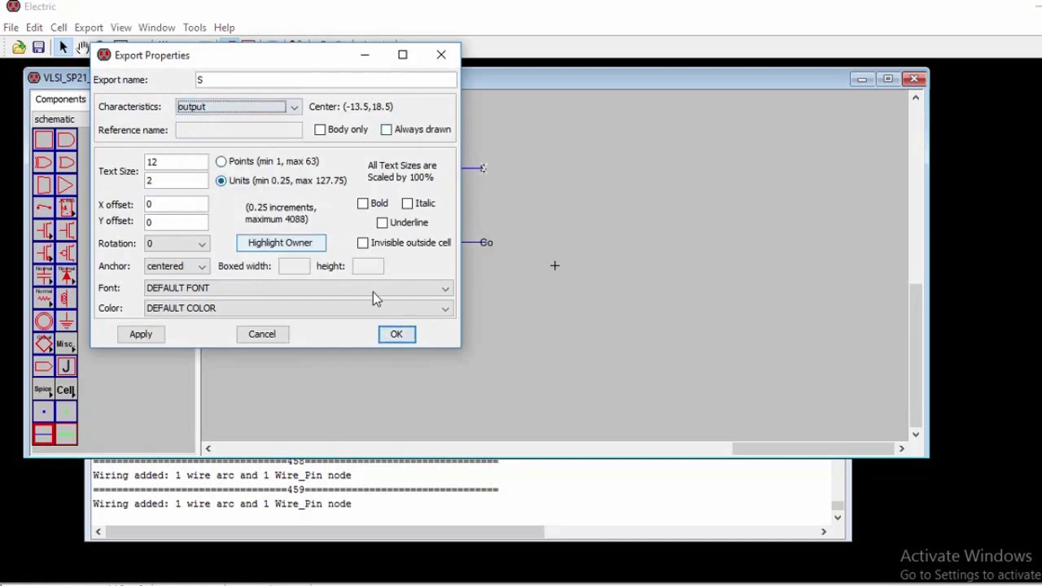
click(396, 334)
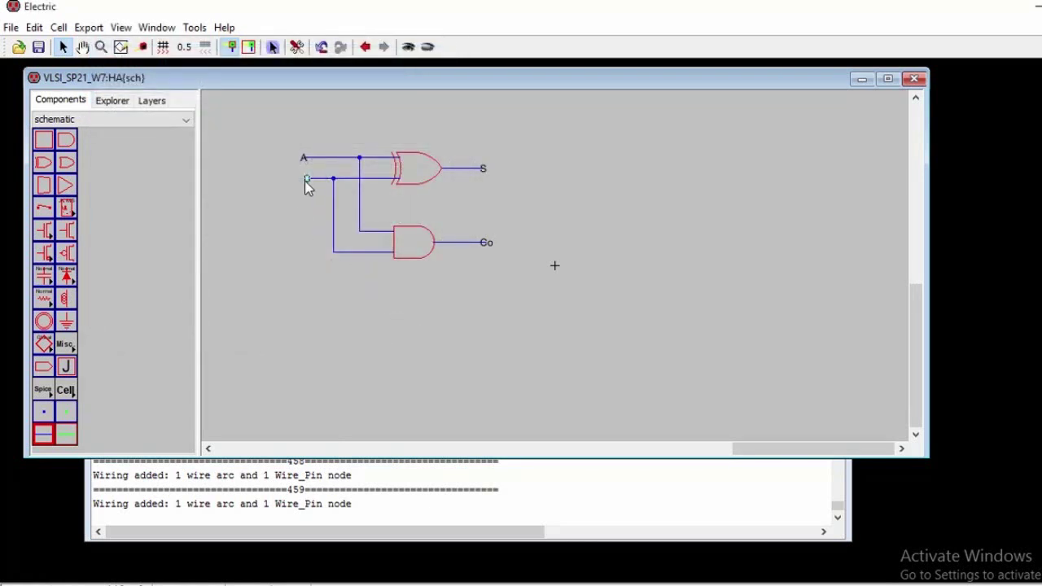
Step: Check the export properties of B and A, closing each without changes
double_click(307, 186)
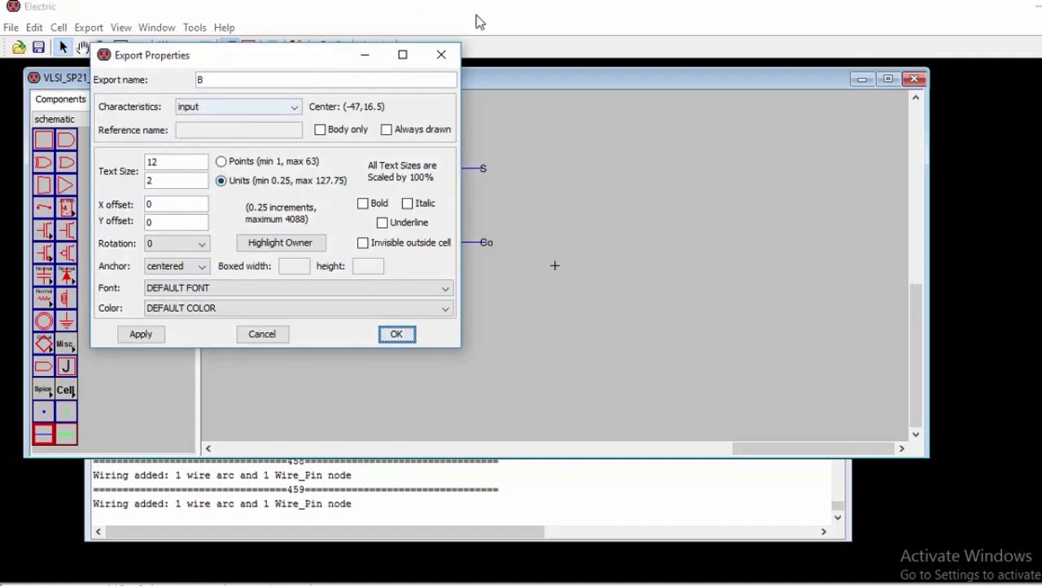
click(443, 61)
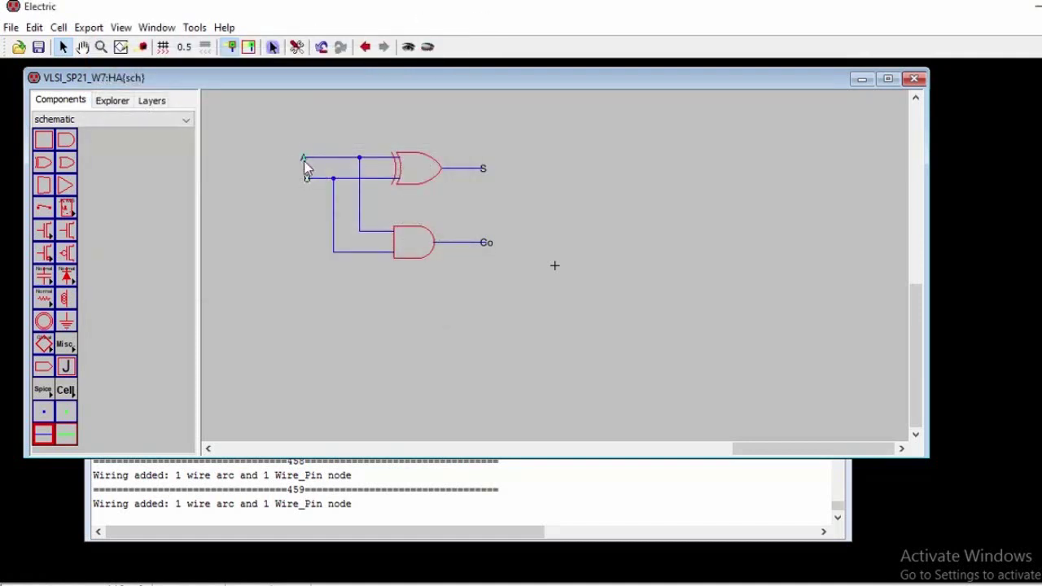
double_click(299, 140)
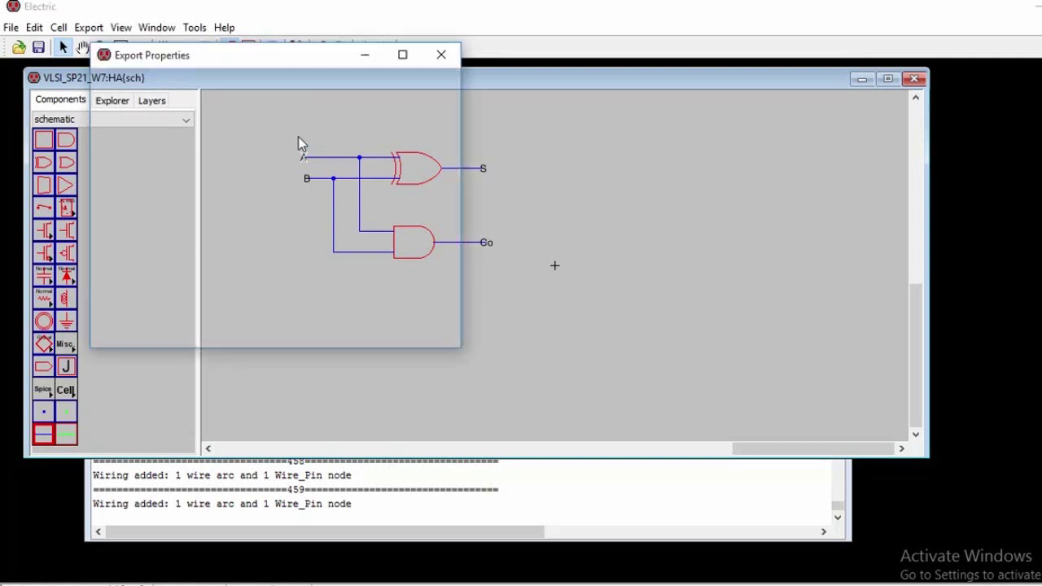
click(443, 55)
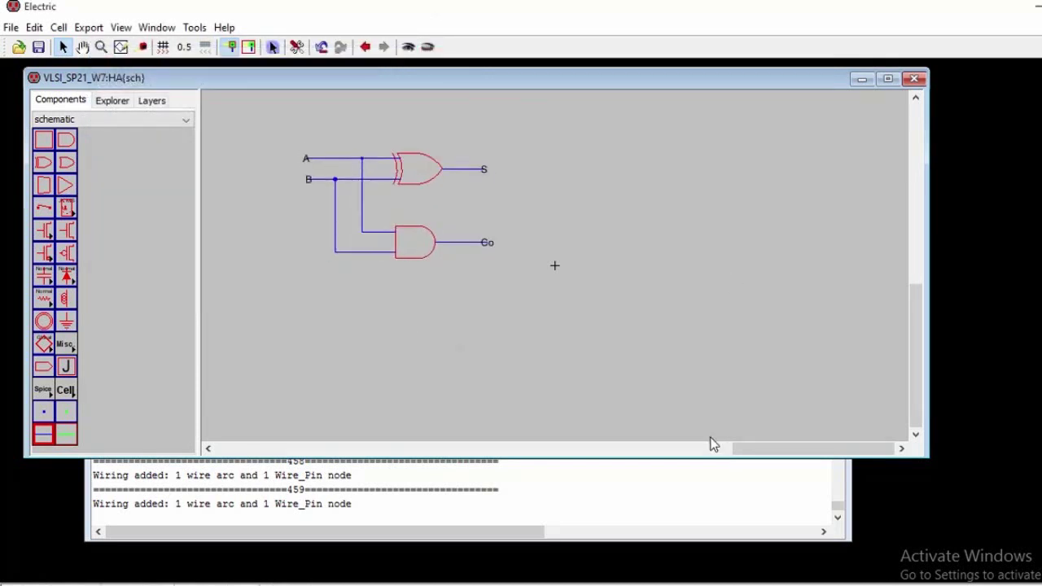
Step: Show the library's cell list and run the design check on the HA schematic
drag(768, 447, 420, 456)
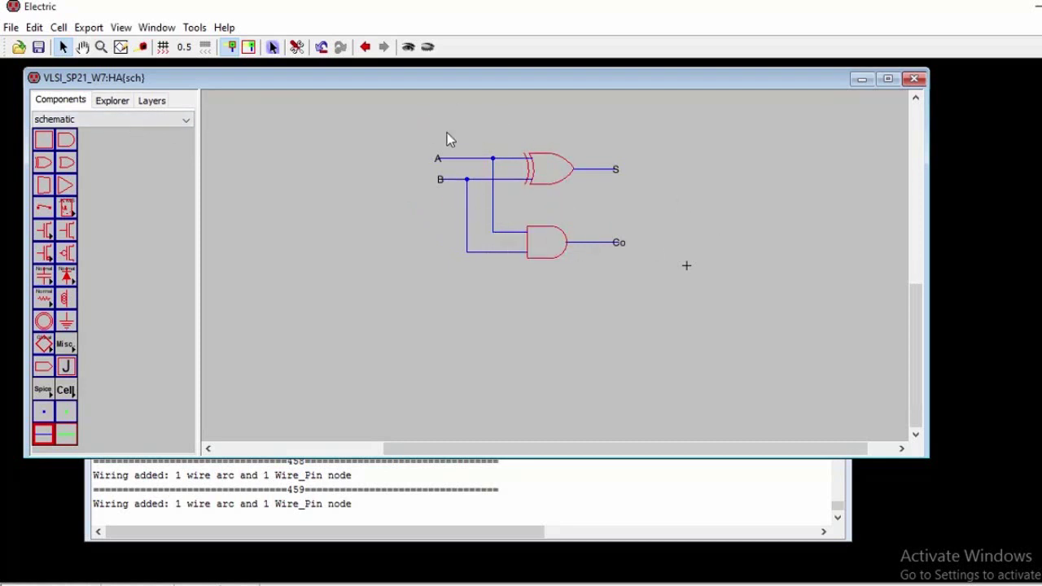
click(114, 100)
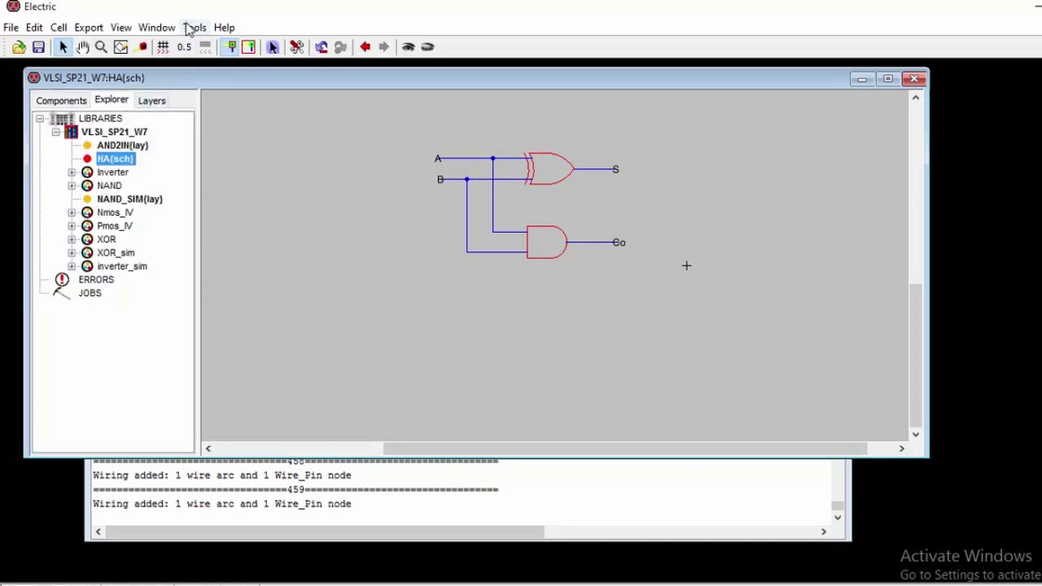
click(194, 28)
click(340, 47)
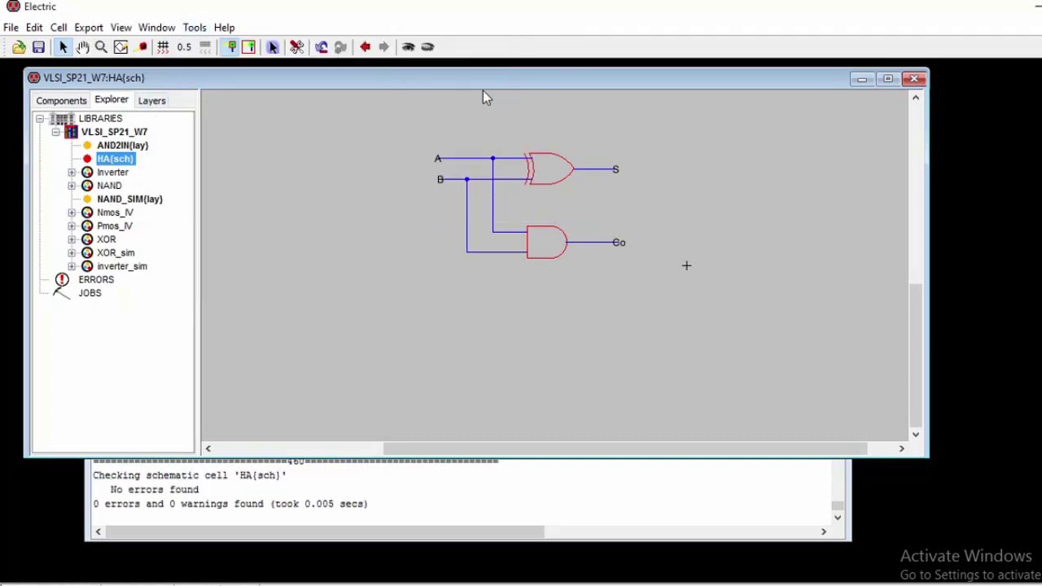
Step: Convert the HA schematic to a layout with the Silicon Compiler
click(192, 28)
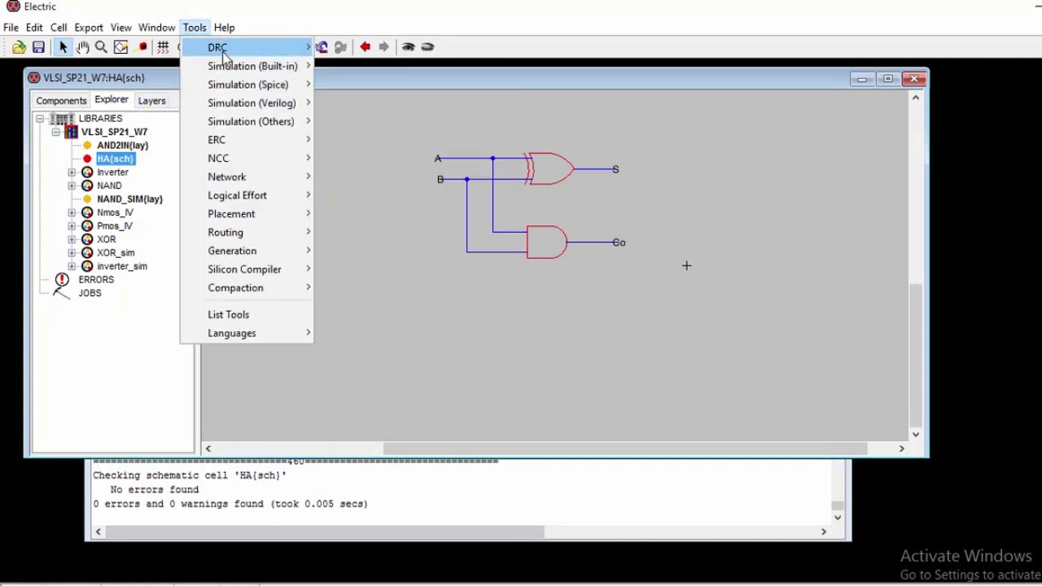
mouse_move(245, 276)
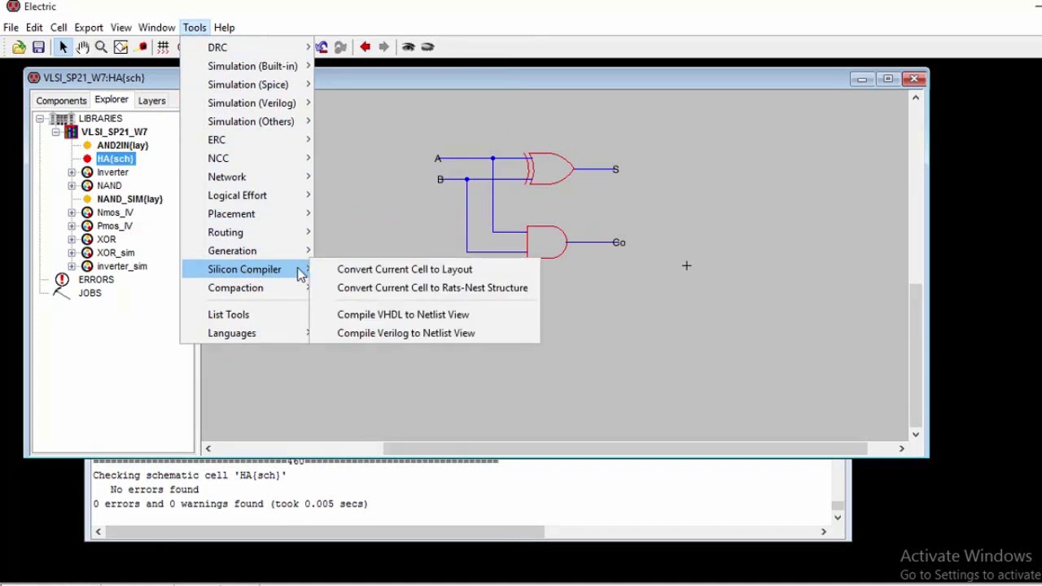
click(390, 274)
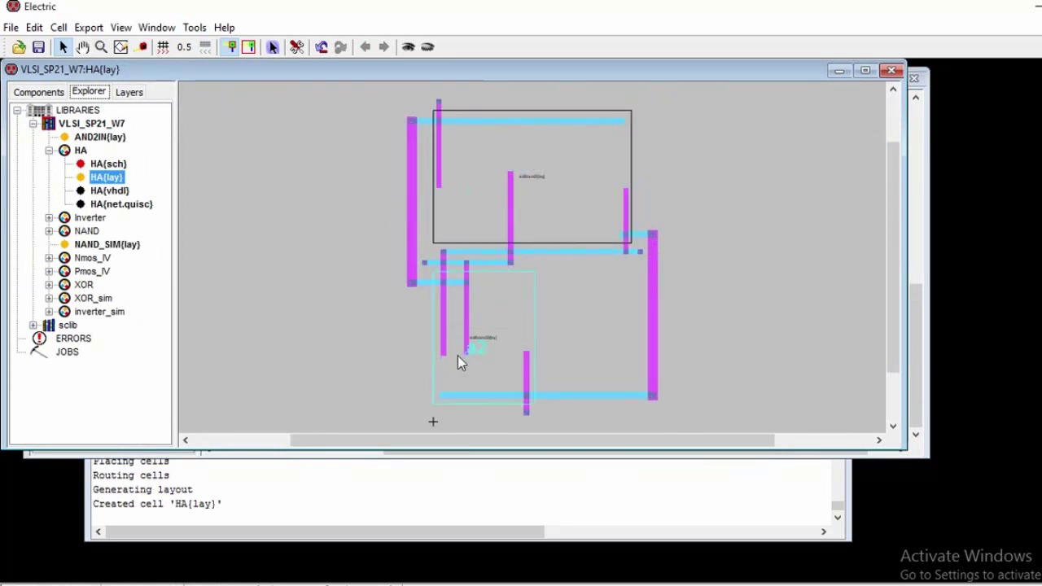
Step: Compare the HA schematic with its generated VHDL, examining the entity declaration and the and2 component
click(109, 164)
double_click(109, 165)
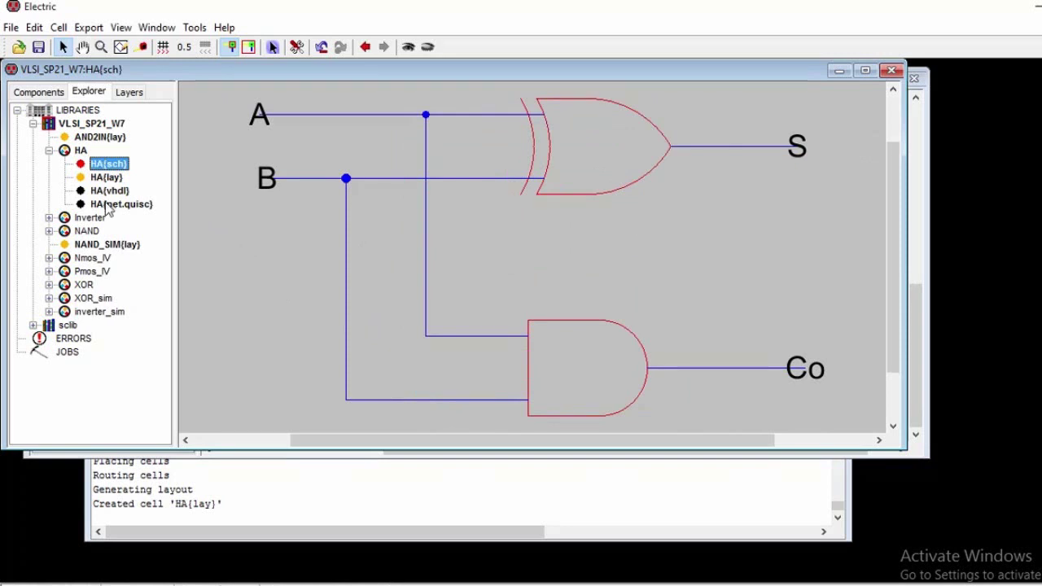
click(119, 196)
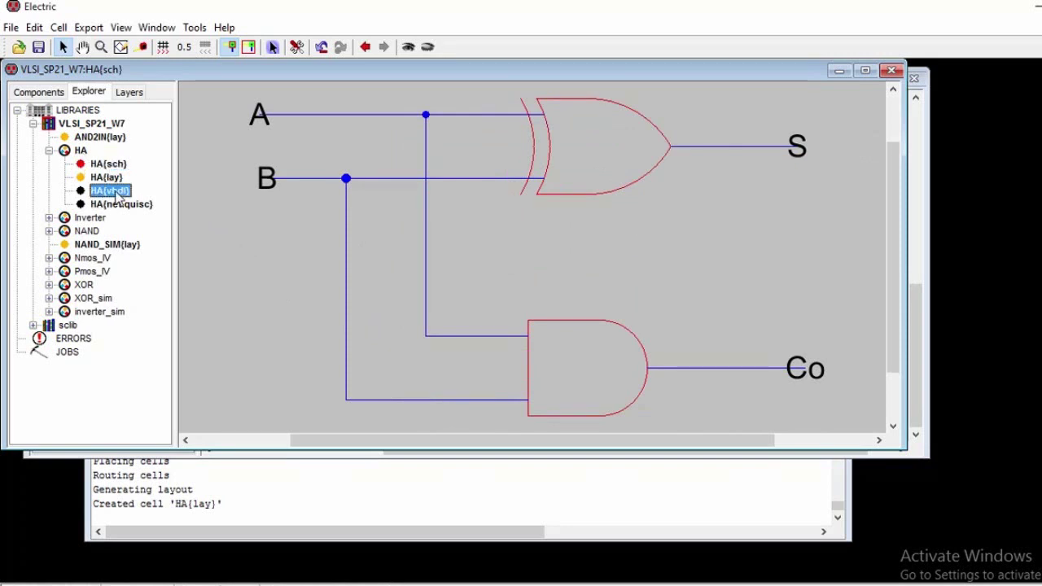
double_click(116, 194)
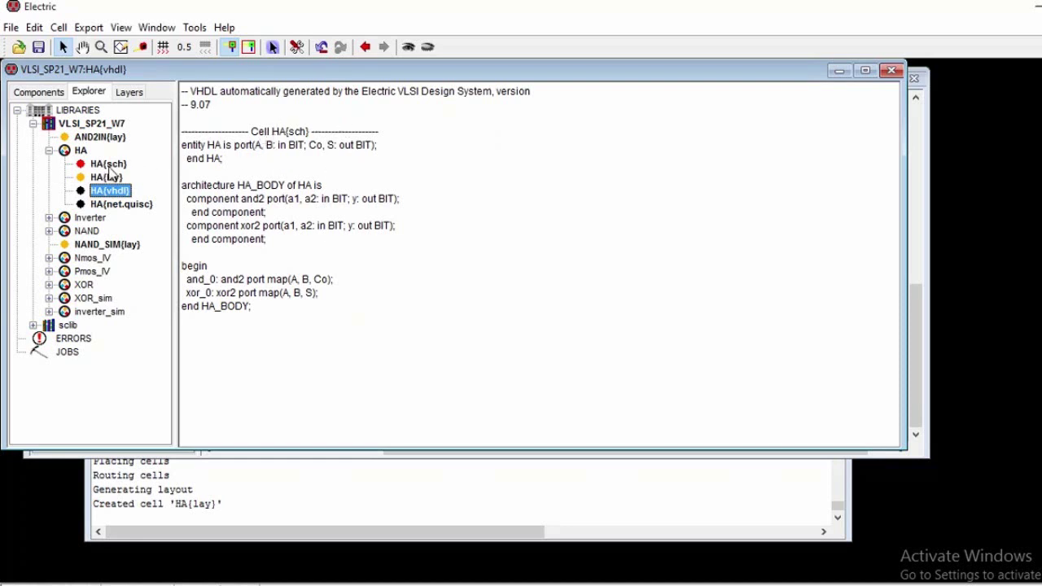
double_click(113, 167)
double_click(112, 191)
double_click(182, 147)
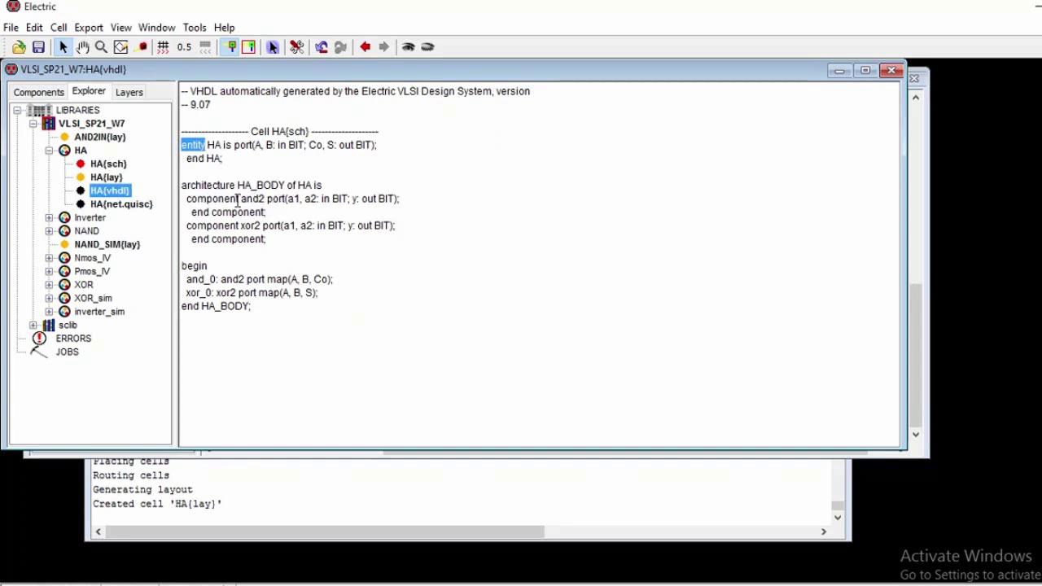
drag(240, 198, 266, 200)
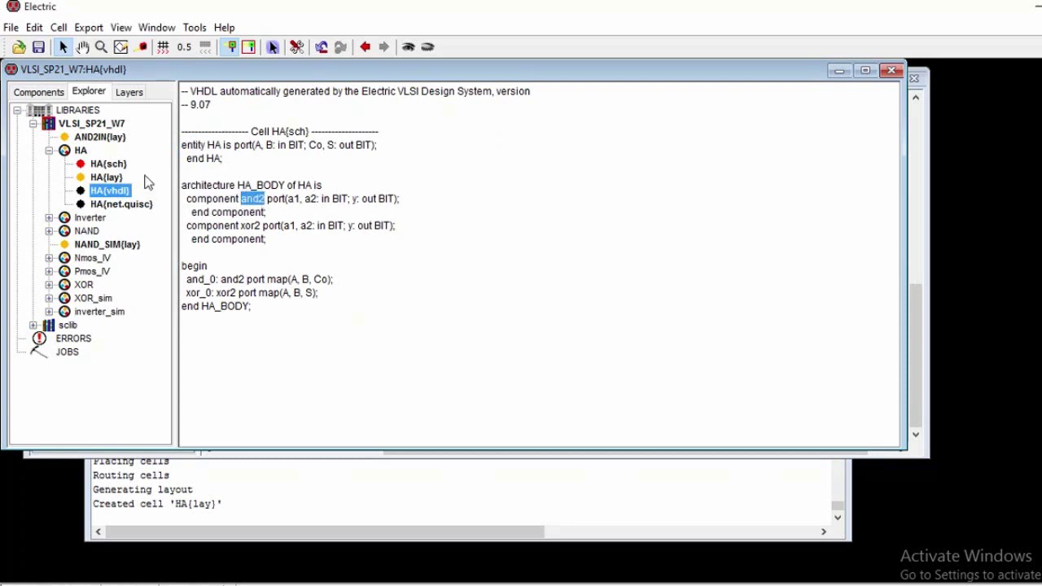
Step: Expand the sclib library and inspect the xor2 and and2 layouts that match the components in the HA VHDL
click(108, 164)
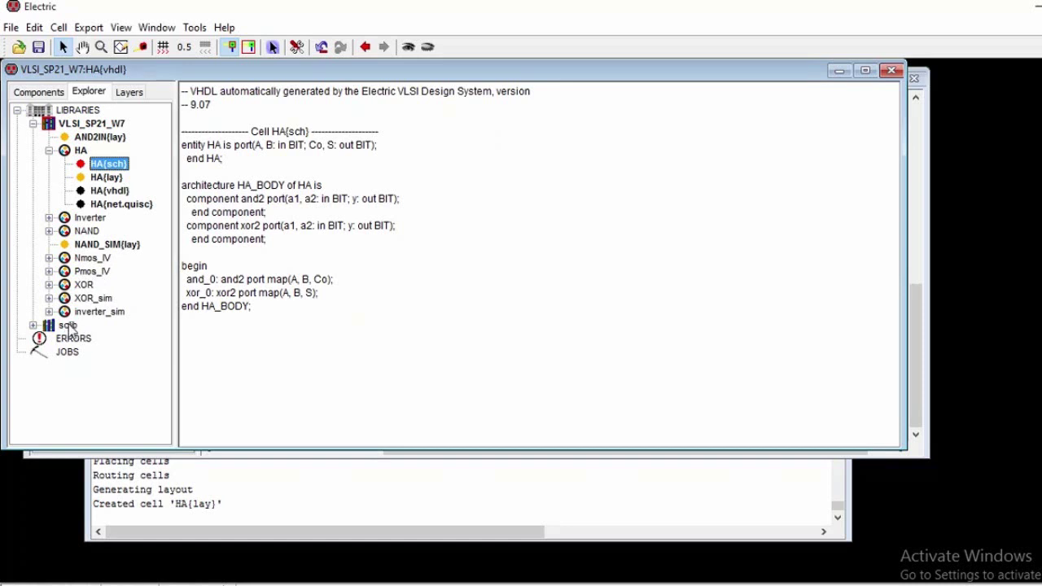
click(33, 326)
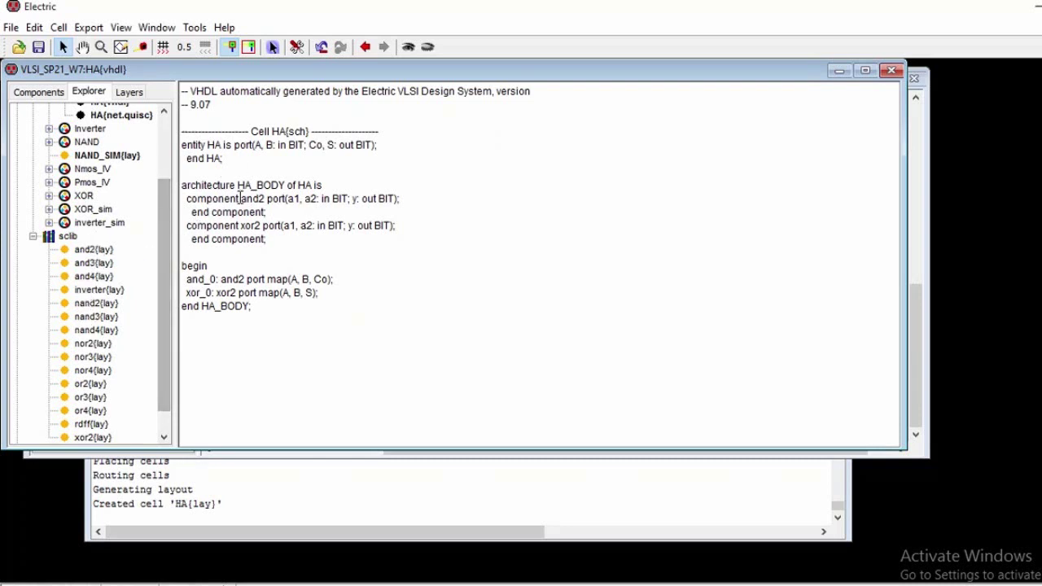
double_click(265, 198)
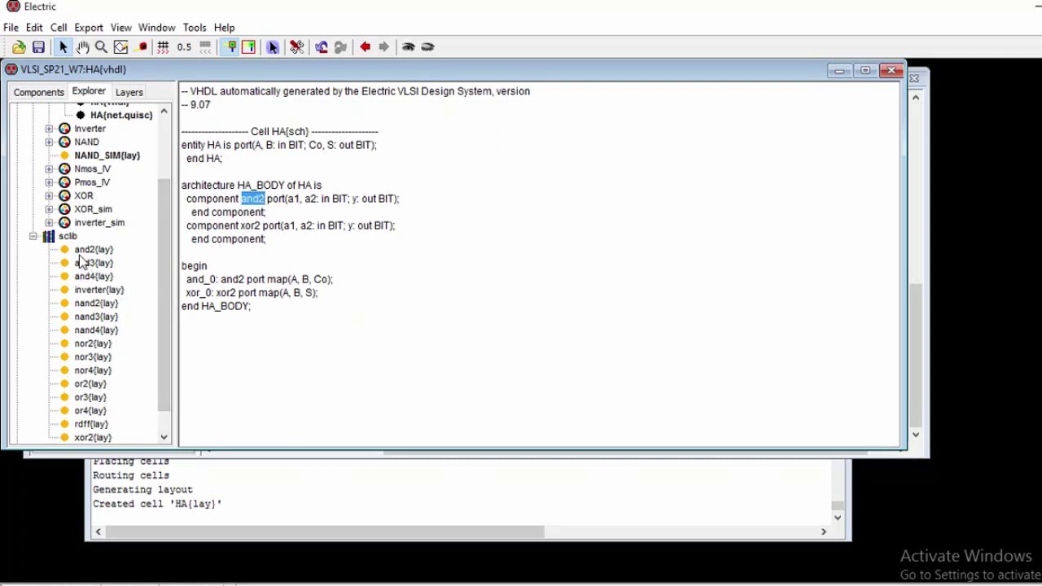
drag(262, 225, 239, 225)
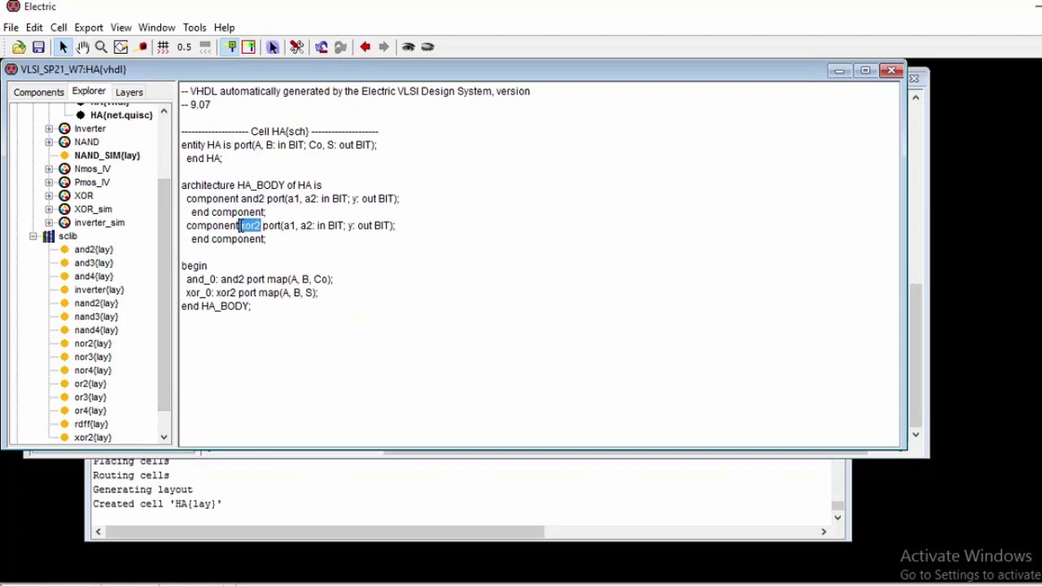
click(92, 439)
double_click(99, 411)
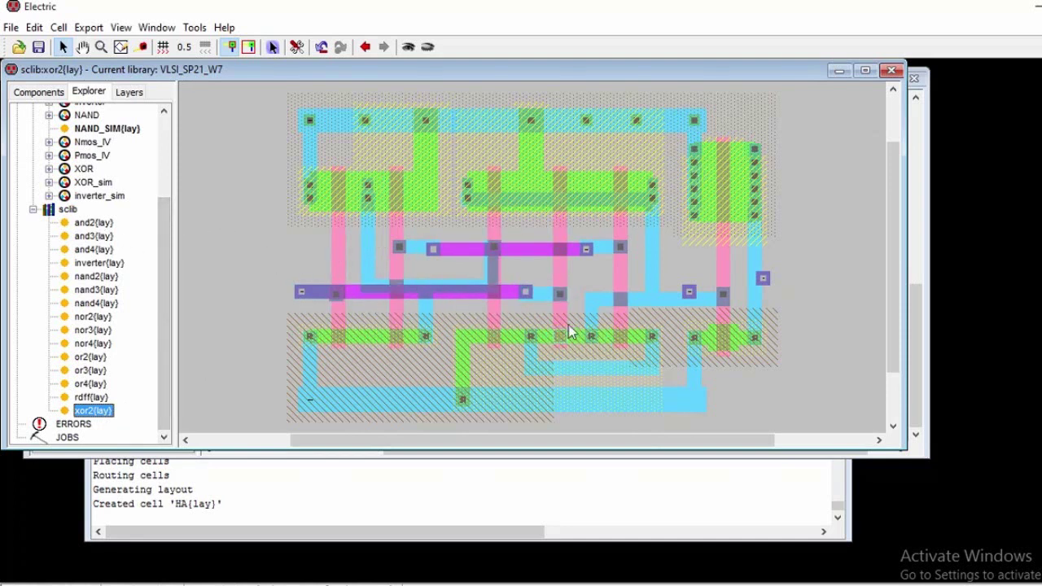
double_click(96, 223)
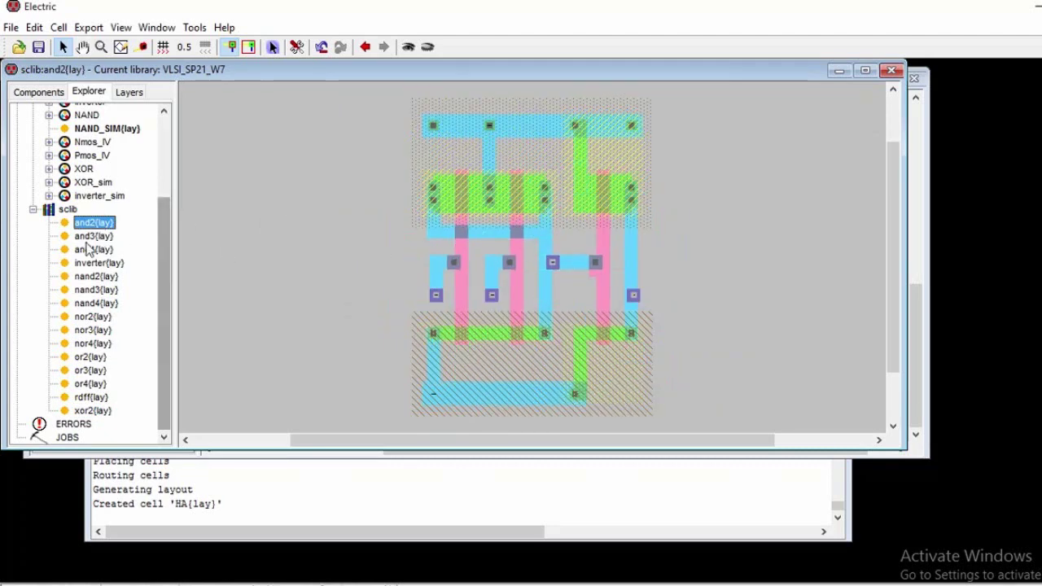
scroll(91, 210, up, 3)
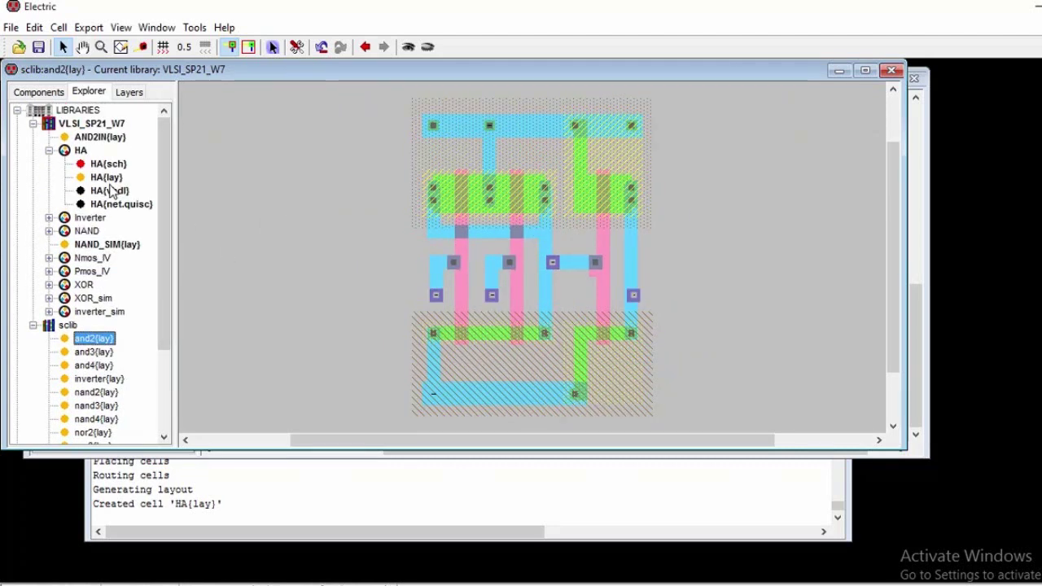
Step: Compare the HA VHDL with the net.quisc netlist, examining its instance and connect lines
double_click(110, 192)
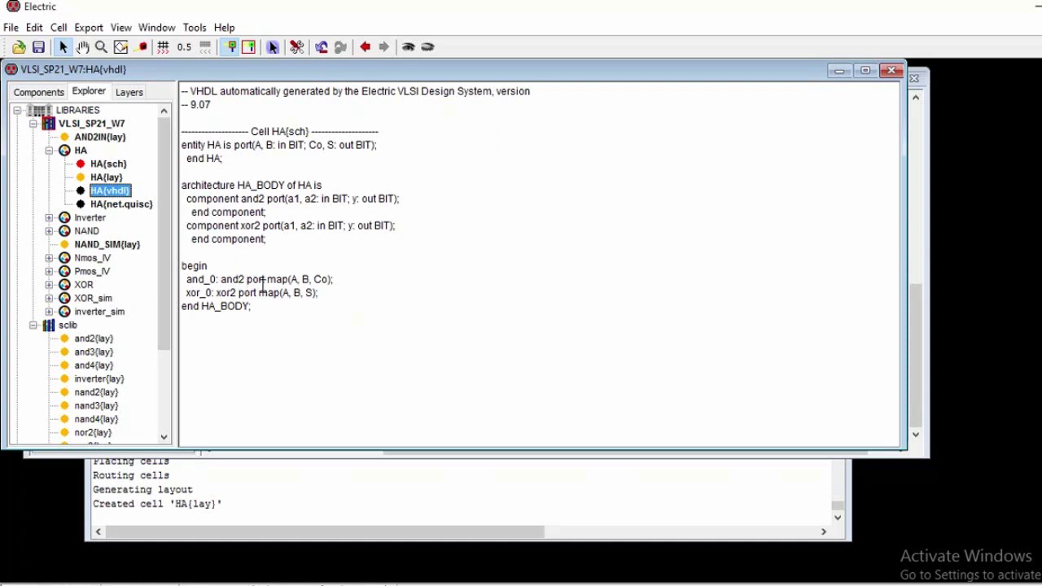
click(109, 205)
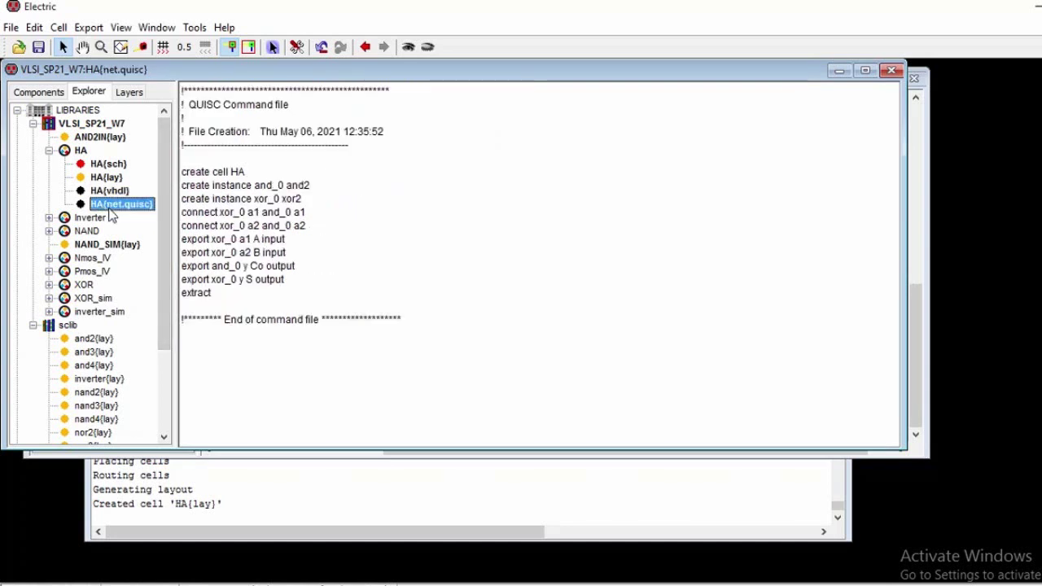
click(110, 191)
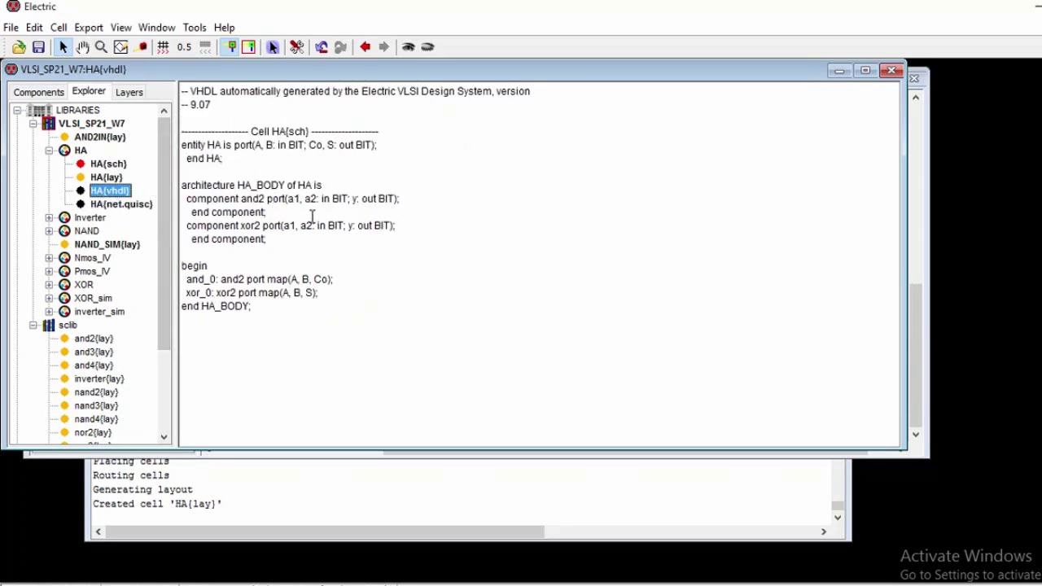
click(133, 207)
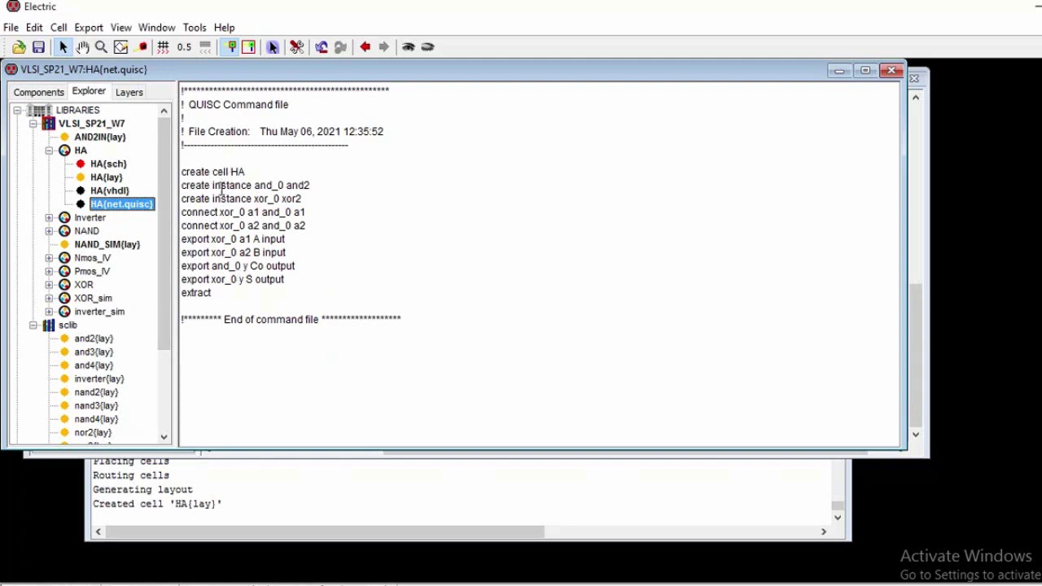
double_click(289, 185)
click(297, 201)
drag(280, 199, 255, 198)
click(253, 212)
Step: Trace input A to the XOR gate in the HA schematic and review the export lines in the net.quisc netlist
double_click(122, 164)
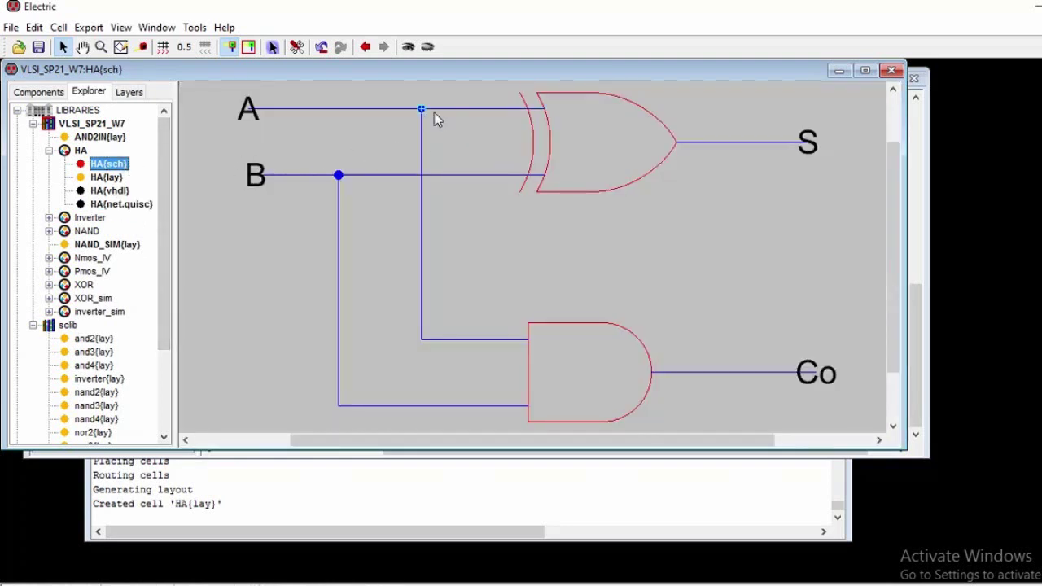
click(550, 113)
click(511, 113)
double_click(114, 205)
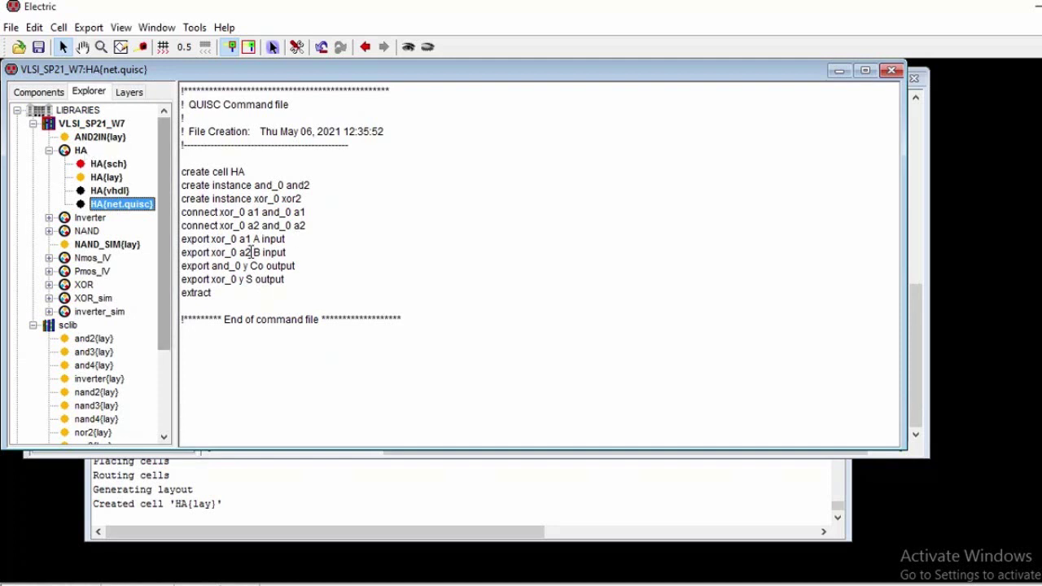
click(100, 192)
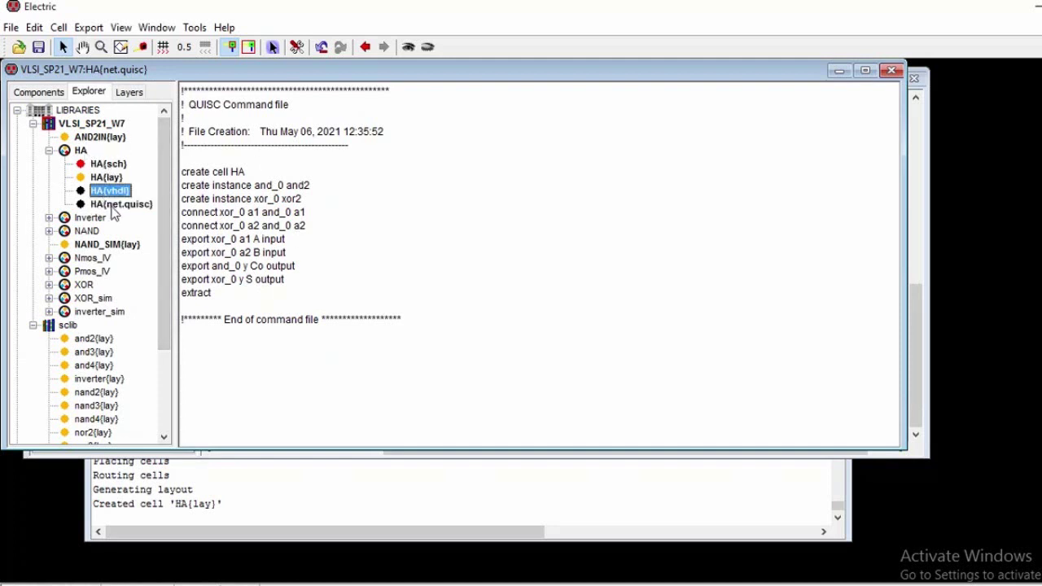
click(114, 209)
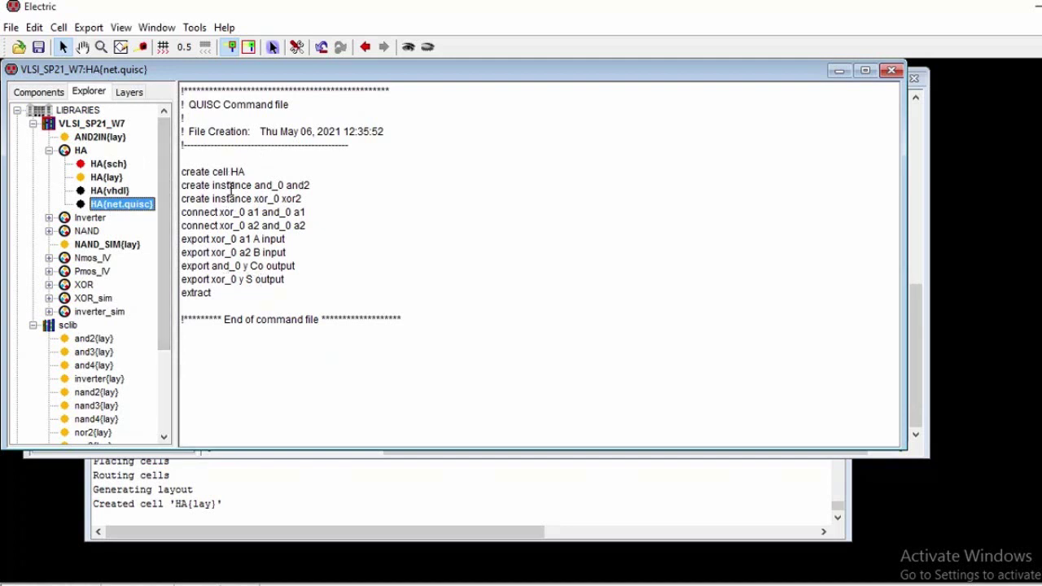
Step: Open the HA layout and expand the xor2 instance to show its internal geometry
double_click(109, 177)
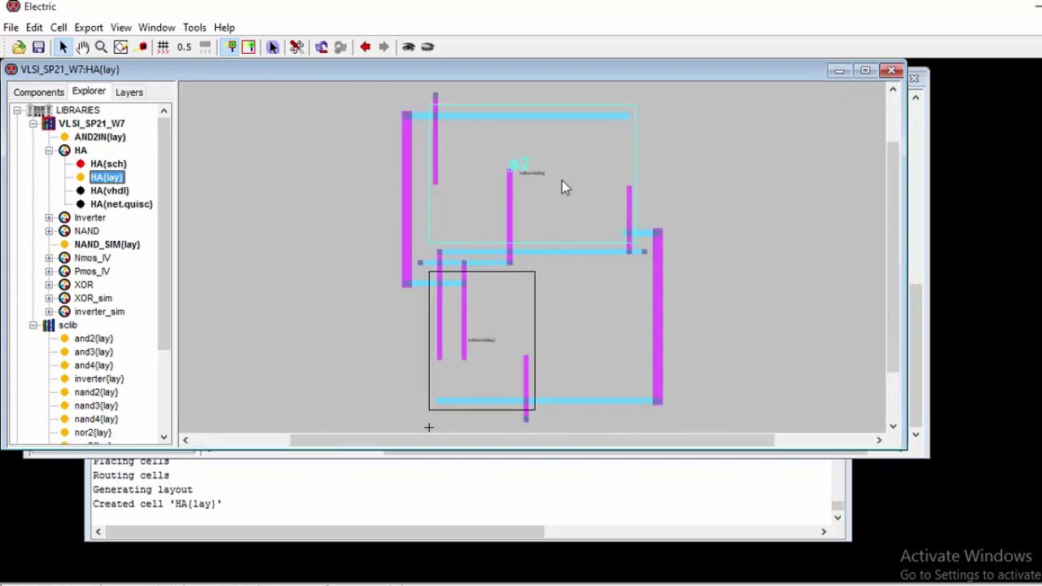
ctrl+scroll(573, 201, up, 3)
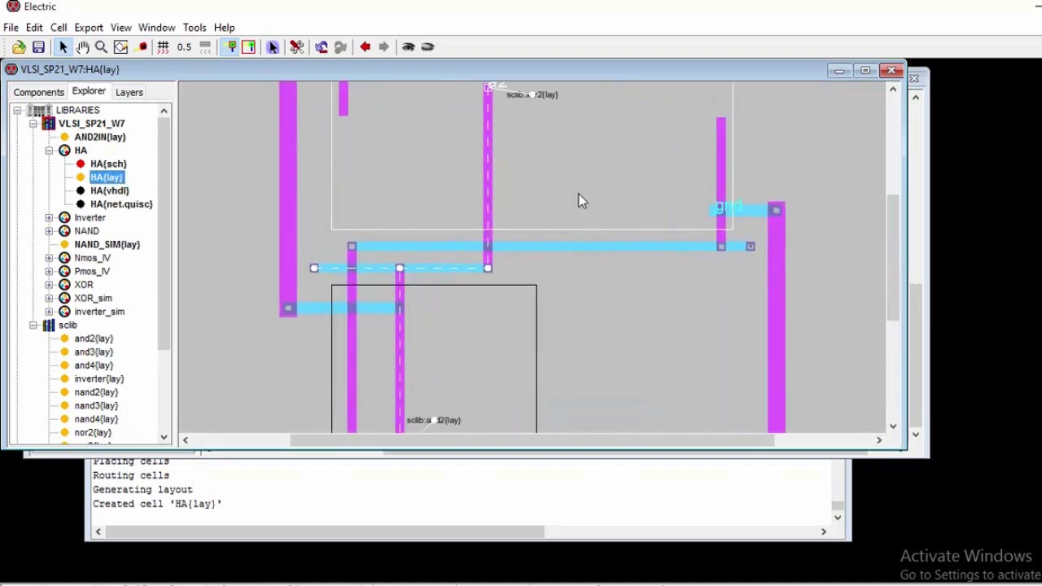
ctrl+scroll(579, 200, down, 2)
ctrl+scroll(602, 282, up, 2)
click(407, 49)
scroll(562, 162, up, 3)
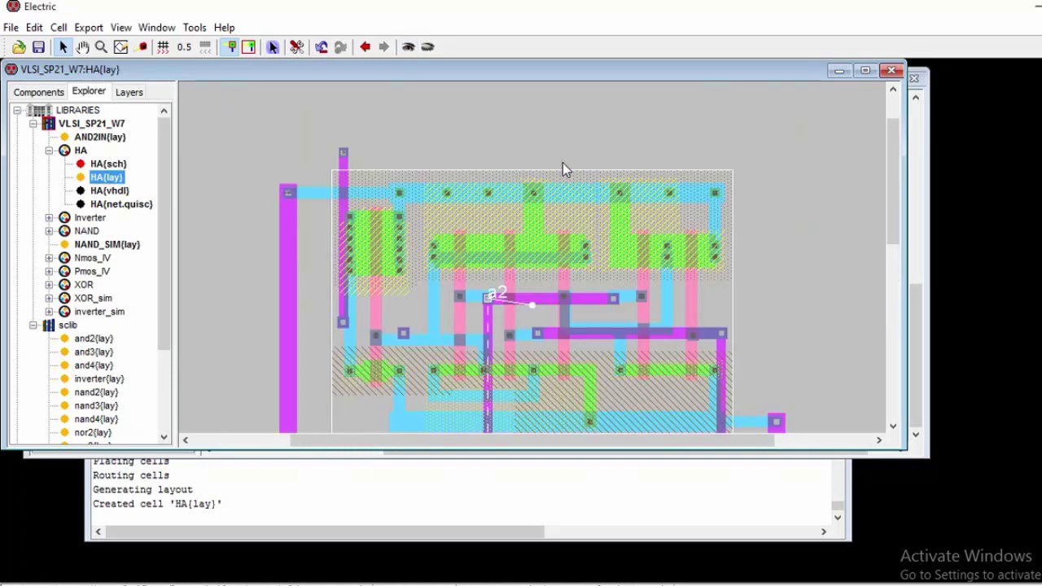
Step: Expand the and2 instance in the HA layout to show its internal geometry and view the whole layout
scroll(544, 166, down, 6)
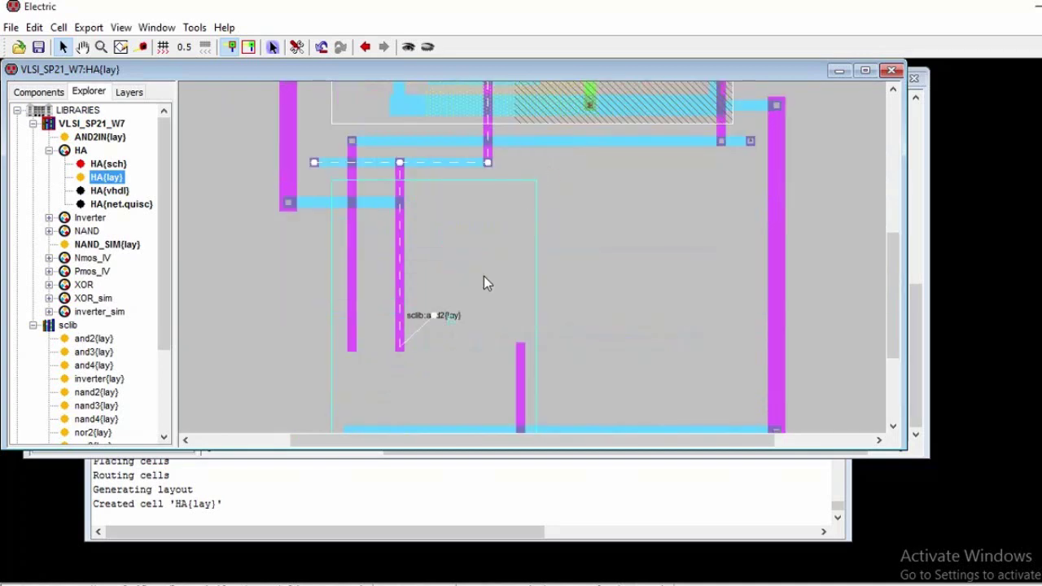
click(408, 48)
scroll(544, 191, down, 3)
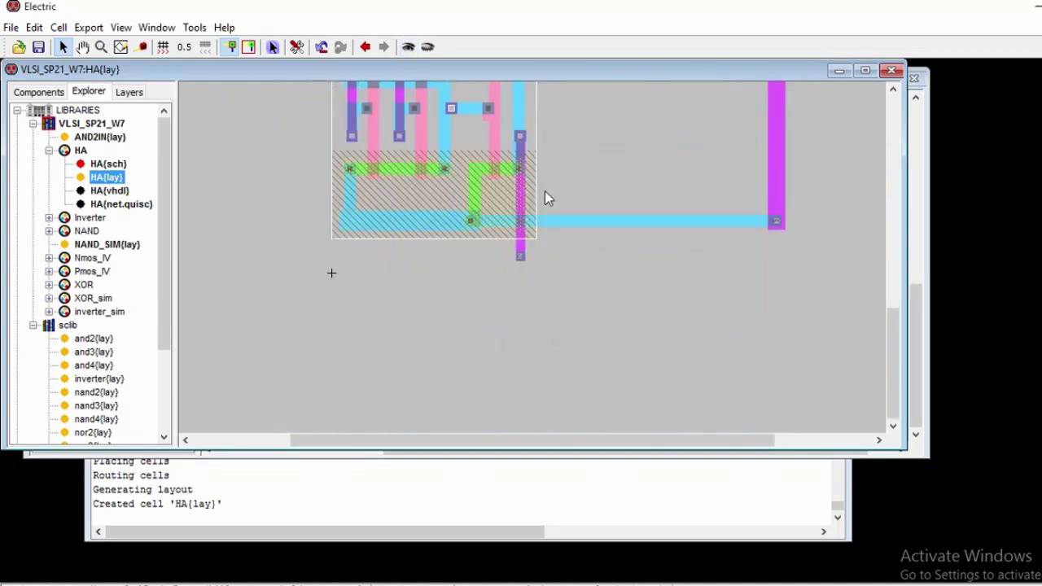
scroll(544, 191, up, 3)
ctrl+scroll(545, 191, down, 1)
ctrl+scroll(544, 191, down, 3)
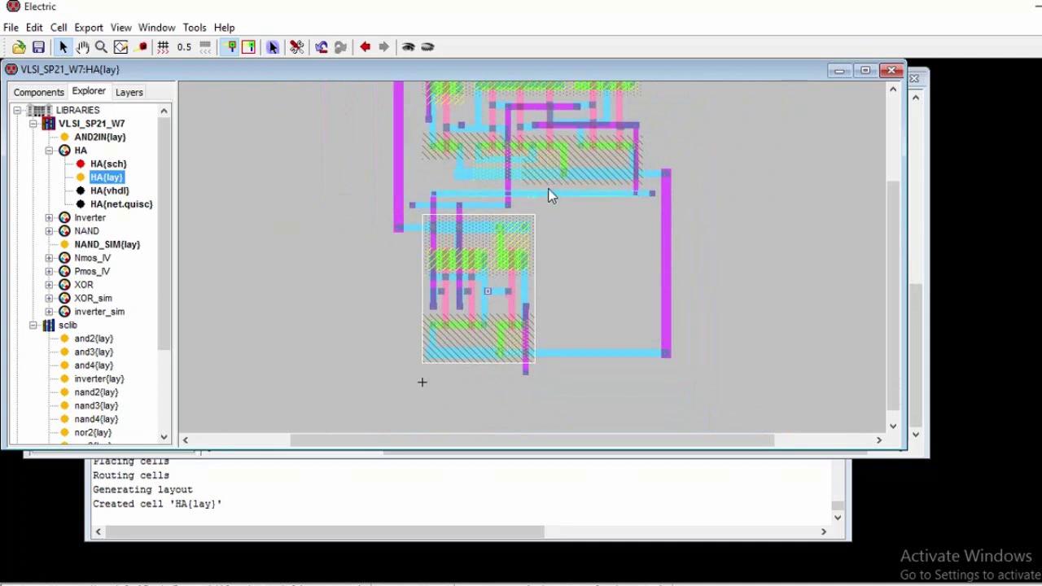
ctrl+scroll(545, 191, down, 1)
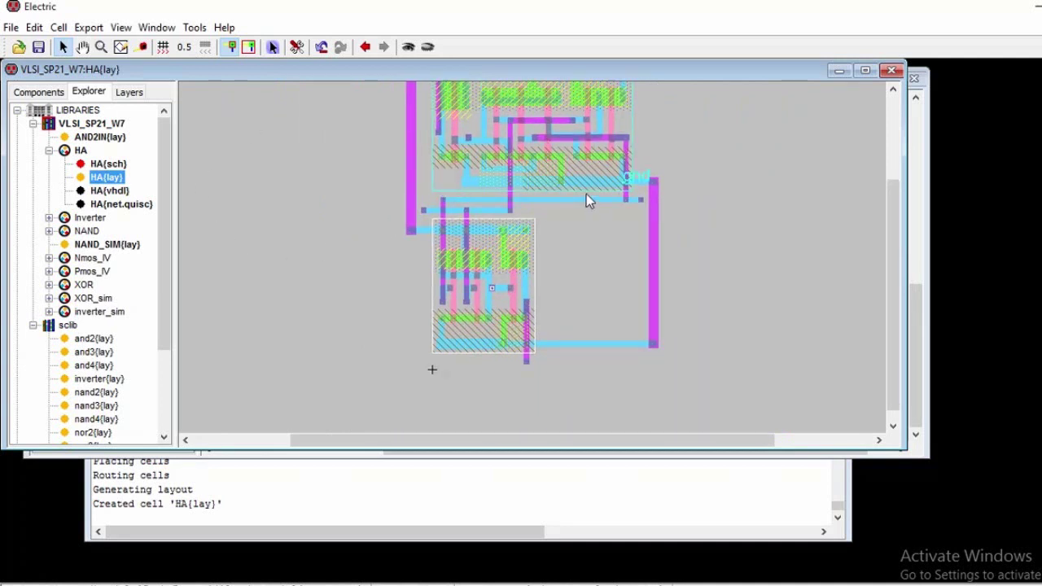
ctrl+scroll(586, 201, down, 2)
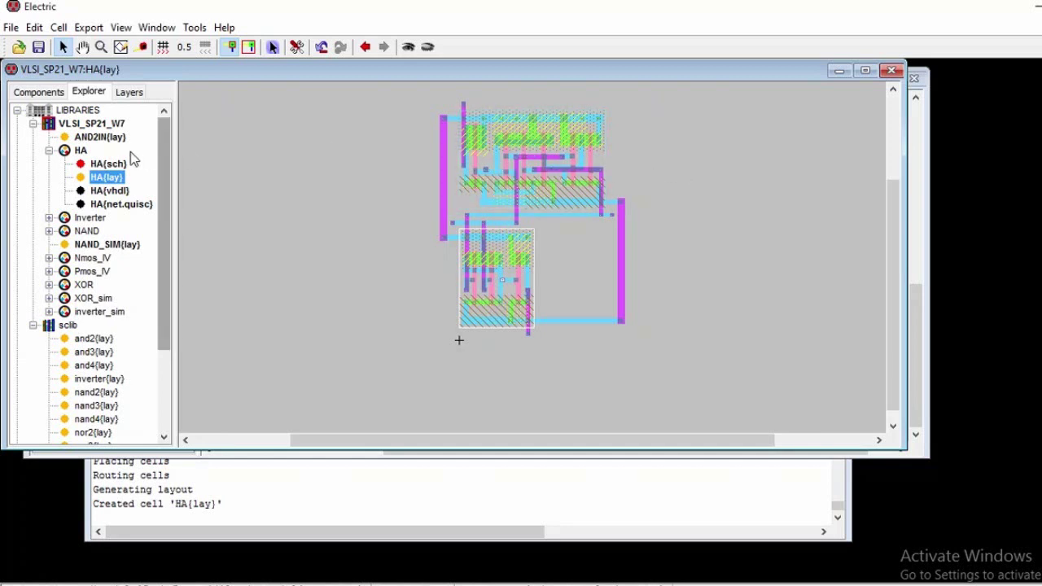
Step: Compare the AND2IN layout with the generated HA layout, examining the xor2 cell and its wiring up close
double_click(100, 137)
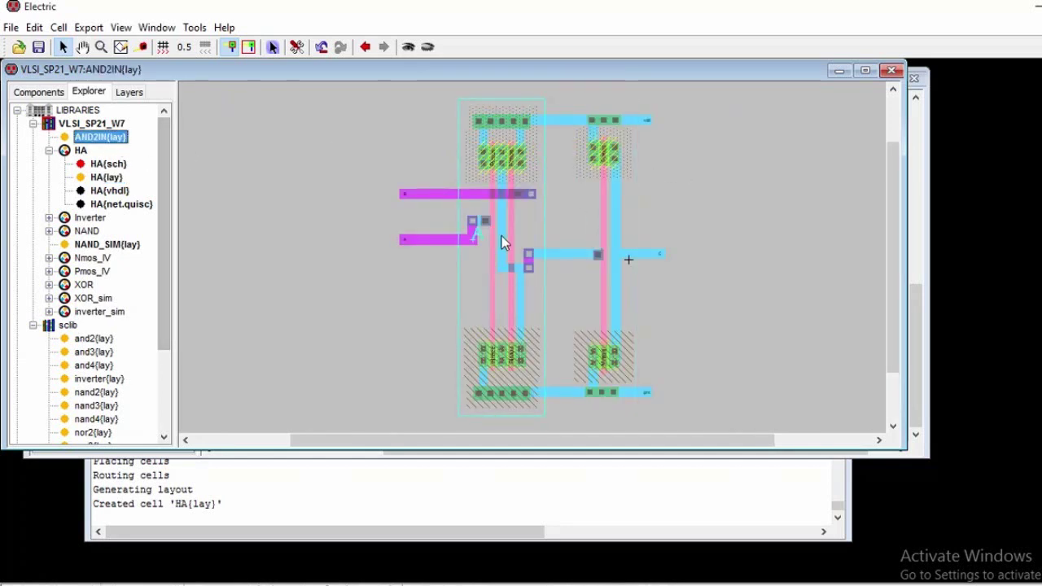
double_click(108, 178)
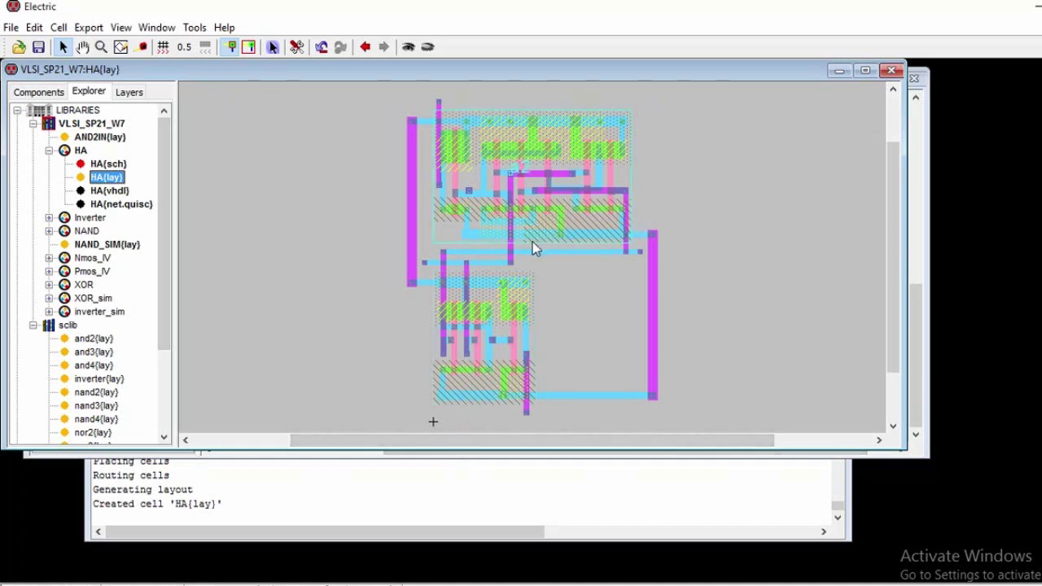
ctrl+scroll(533, 242, up, 2)
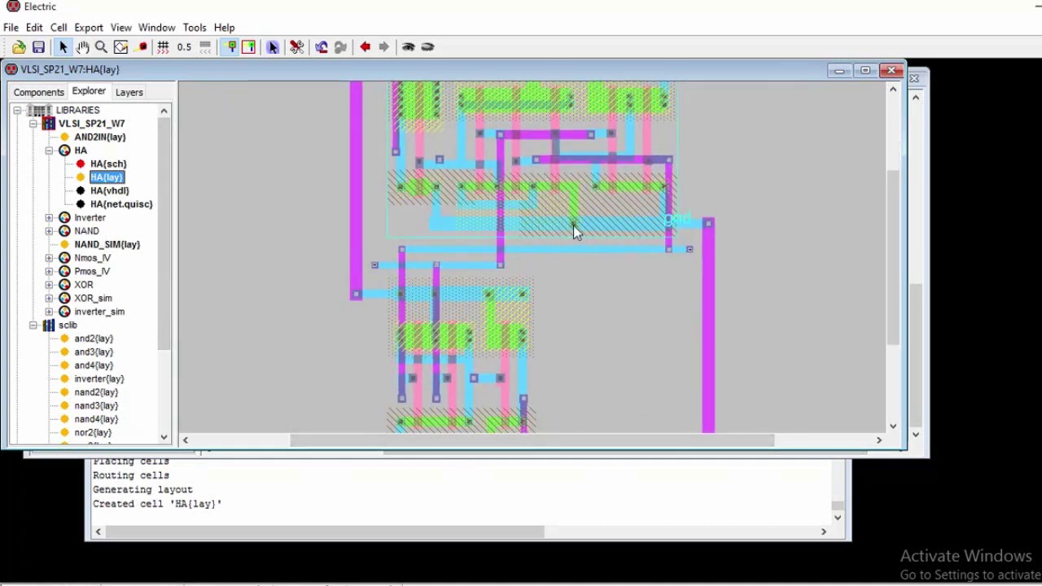
scroll(561, 216, up, 2)
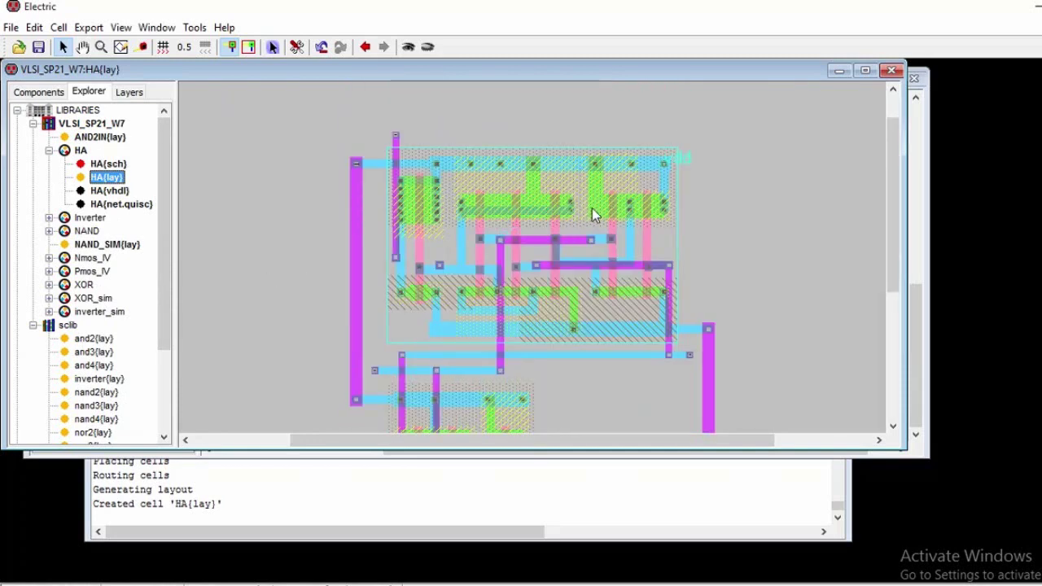
Step: Examine the metal wiring between the xor2 and and2 cells in the HA layout, including the input lines and power rails
ctrl+scroll(592, 207, up, 4)
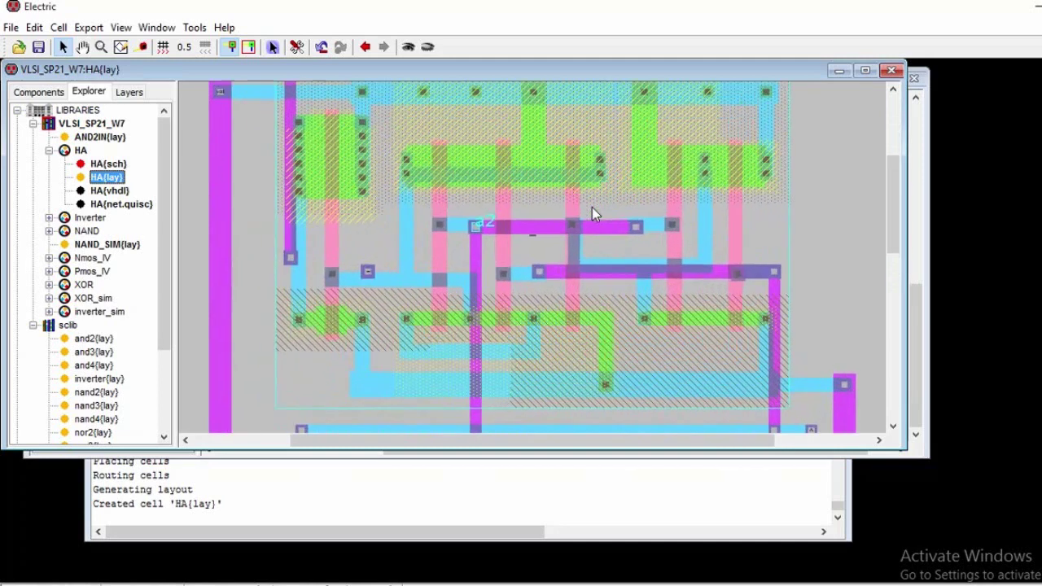
ctrl+scroll(592, 212, up, 1)
scroll(592, 206, down, 2)
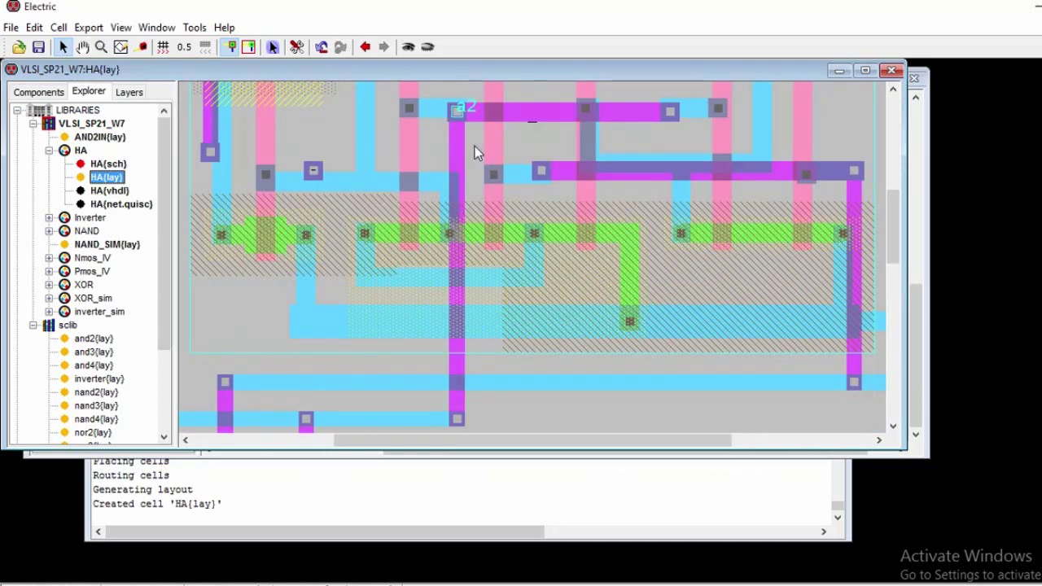
ctrl+scroll(466, 264, down, 1)
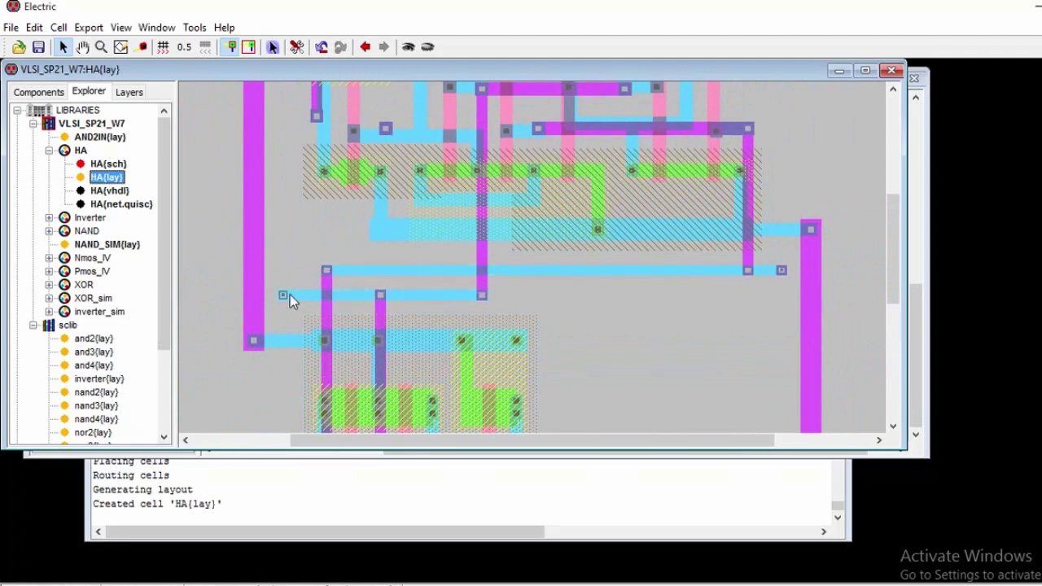
click(487, 88)
drag(476, 228, 516, 311)
key(ctrl+z)
click(752, 171)
scroll(338, 346, down, 2)
ctrl+scroll(560, 325, down, 4)
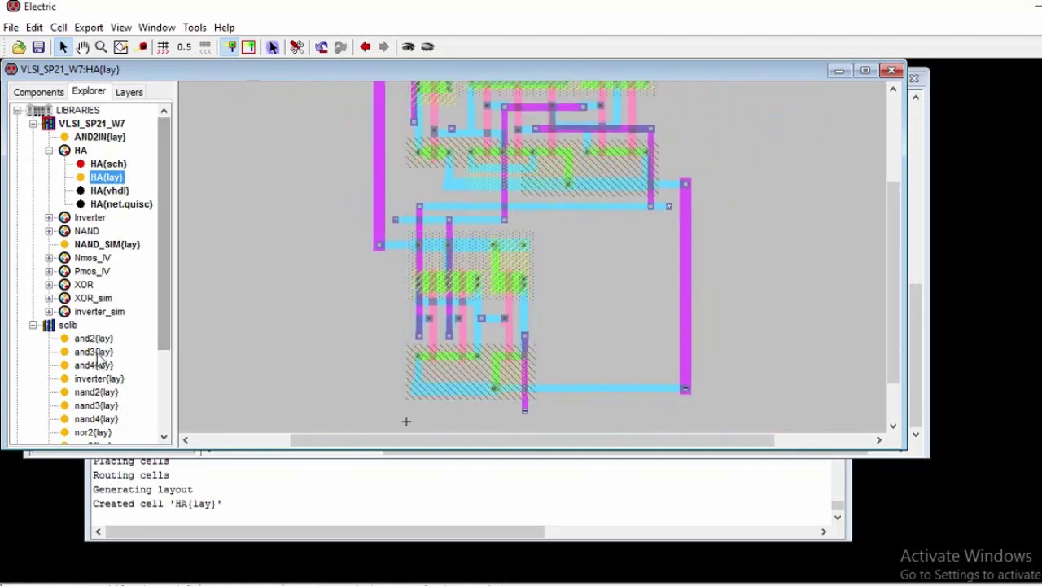
scroll(682, 261, up, 4)
scroll(681, 257, down, 2)
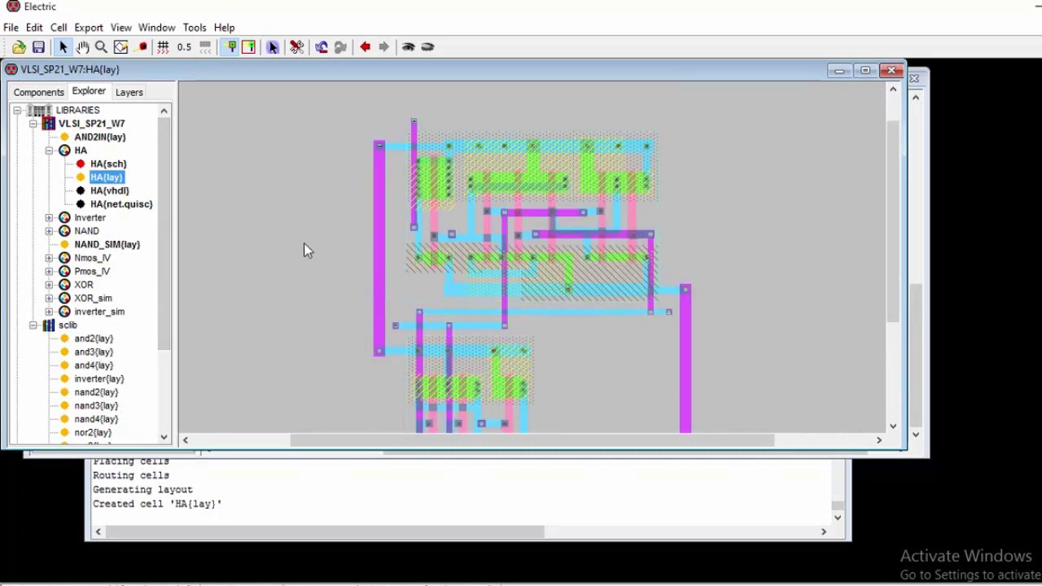
scroll(293, 252, down, 2)
ctrl+scroll(293, 252, down, 1)
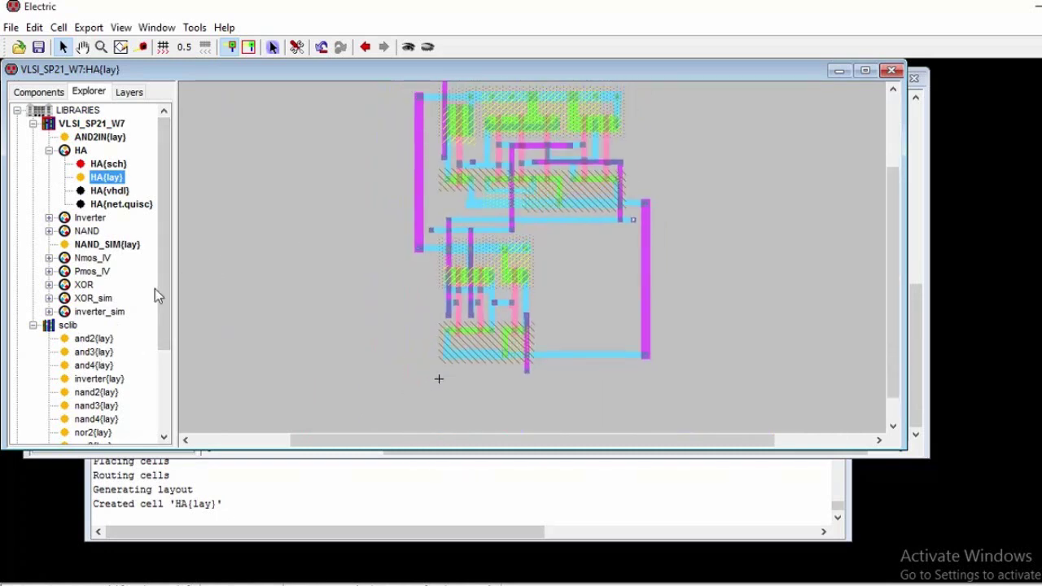
Step: Open the and2 layout from the sclib library and run a DRC check on it
double_click(94, 338)
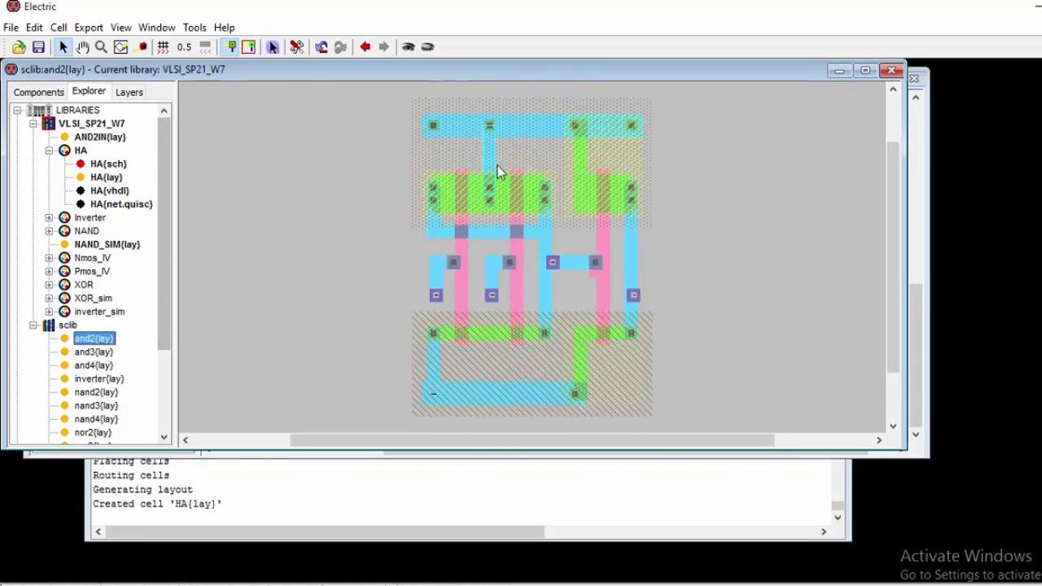
click(195, 27)
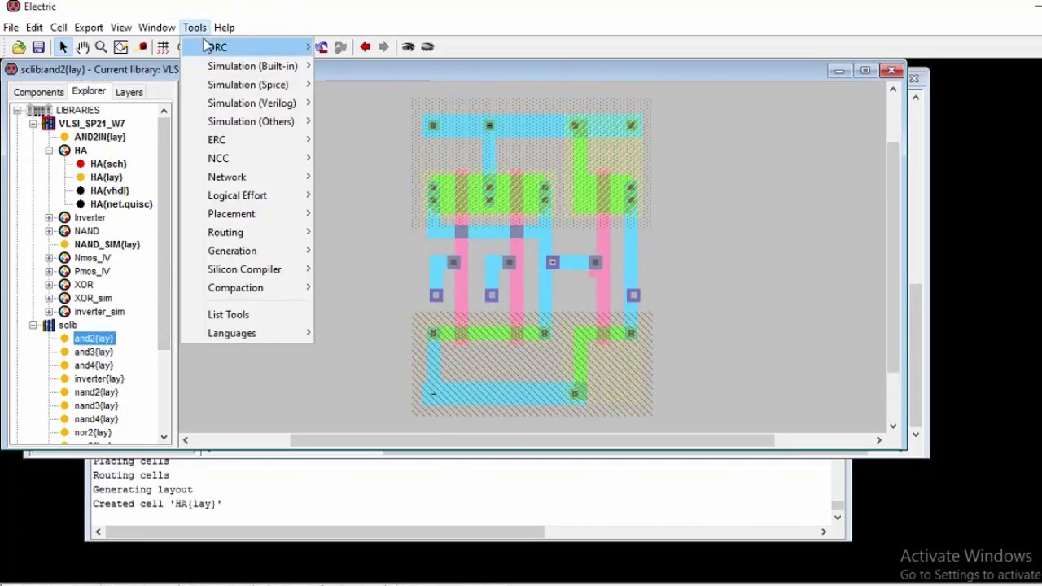
click(324, 48)
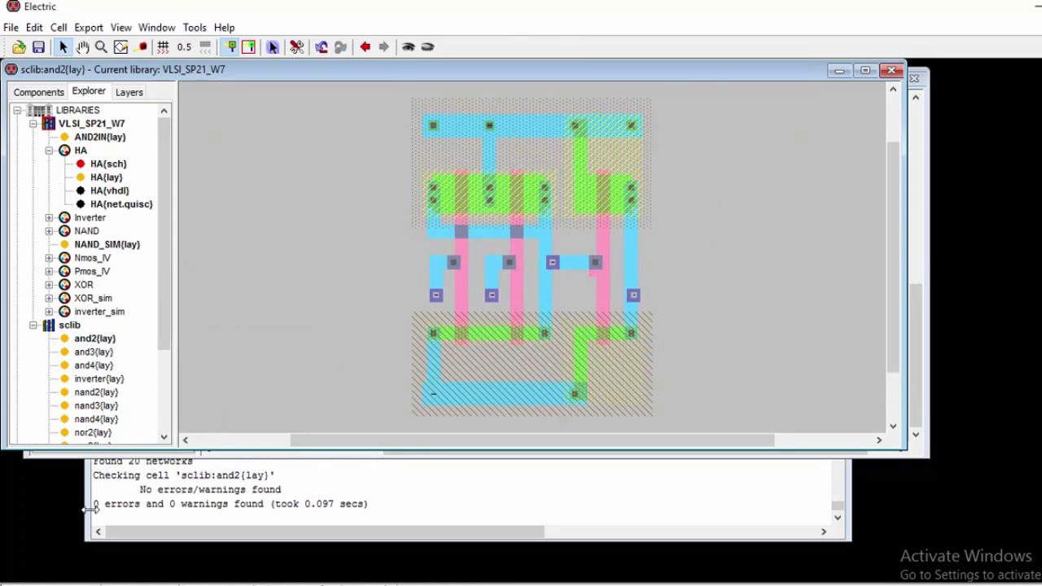
Step: Run the ERC well check on the and2 layout and dismiss its report
click(194, 27)
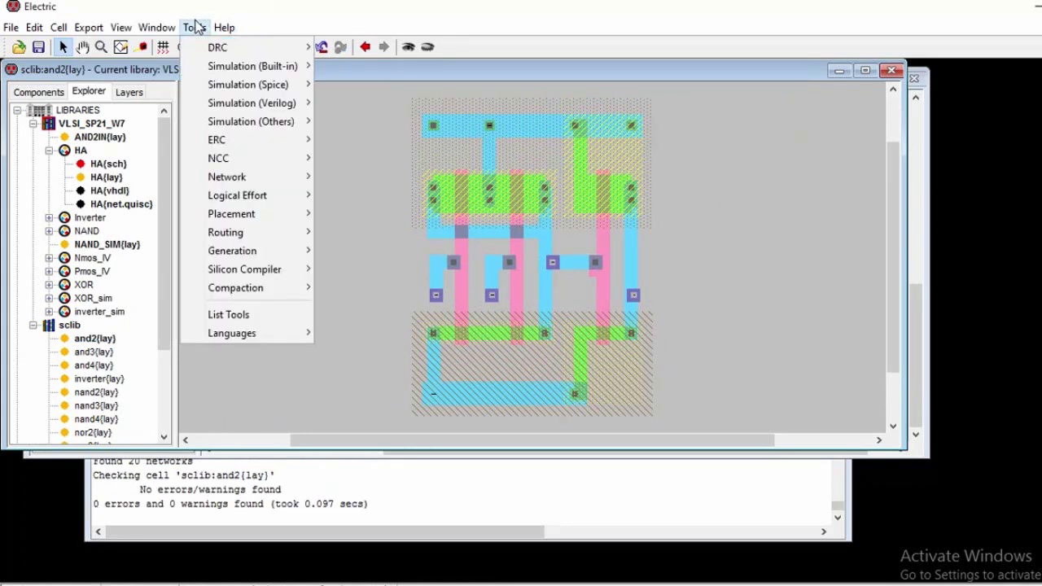
mouse_move(262, 255)
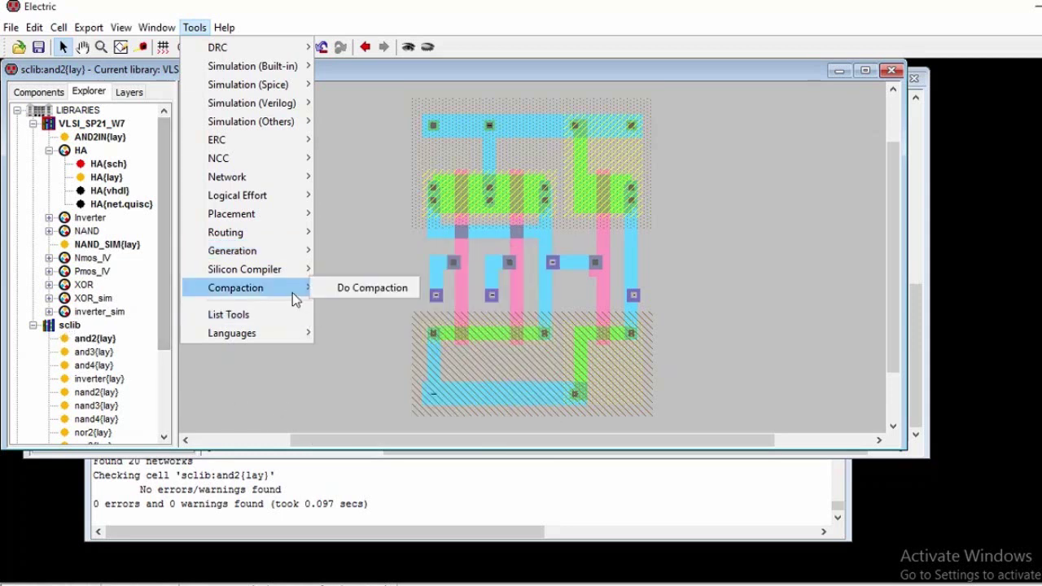
mouse_move(275, 150)
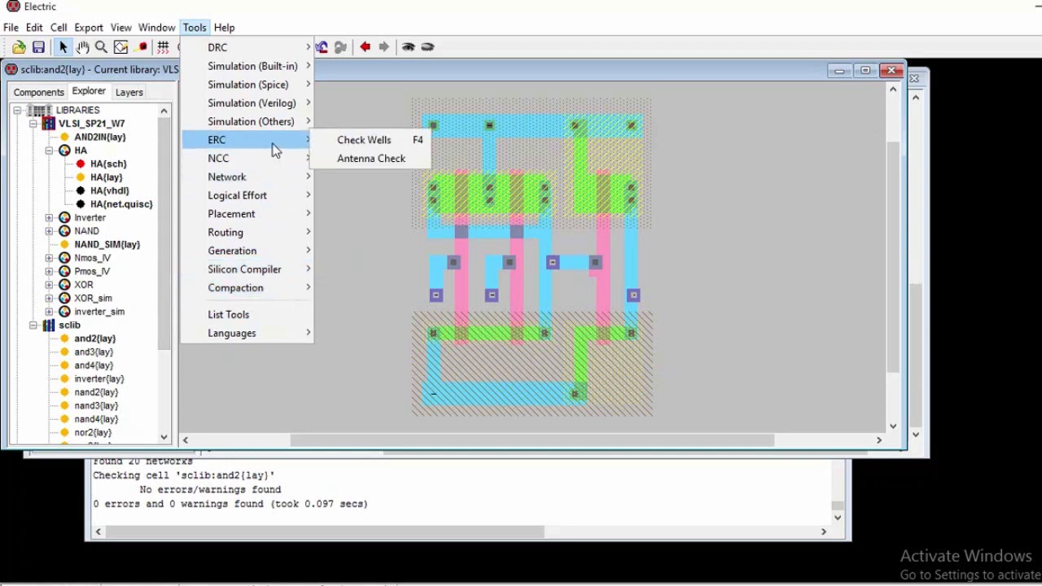
click(356, 144)
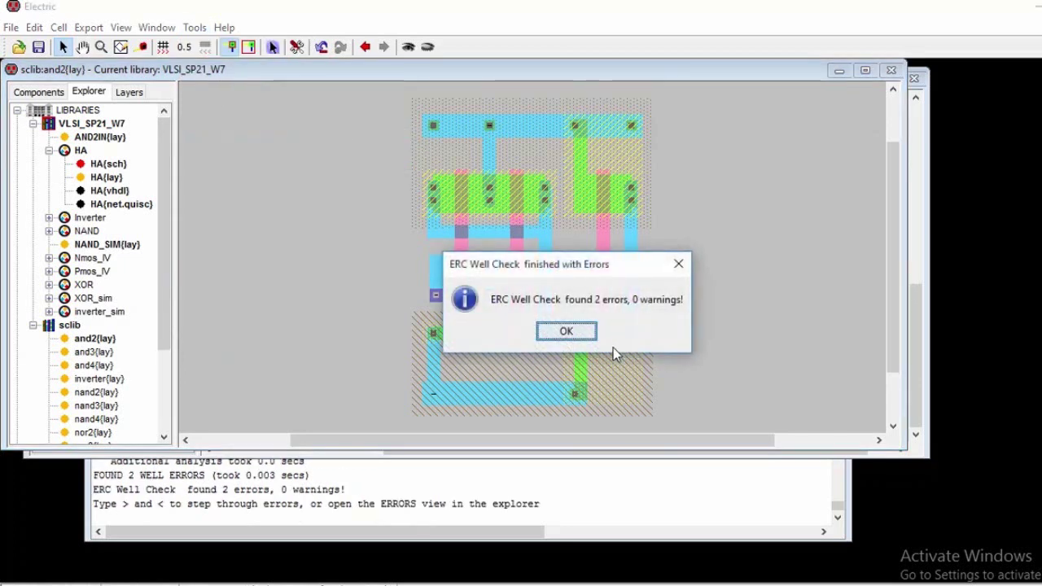
click(572, 336)
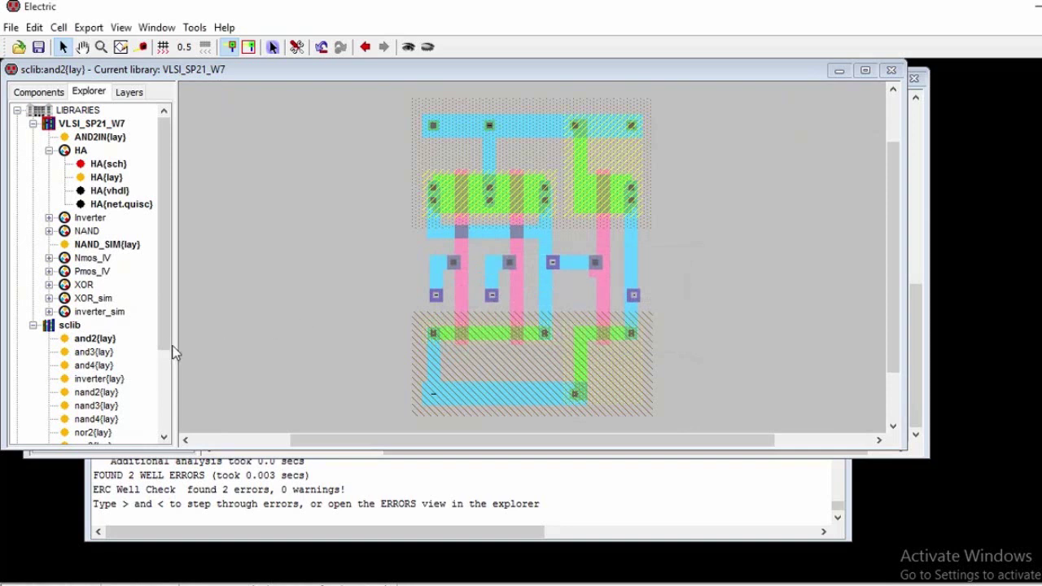
Step: Expand the ERC Well Check entries in the error list and highlight the area of the P-Well contact error in the and2 layout
scroll(281, 325, down, 5)
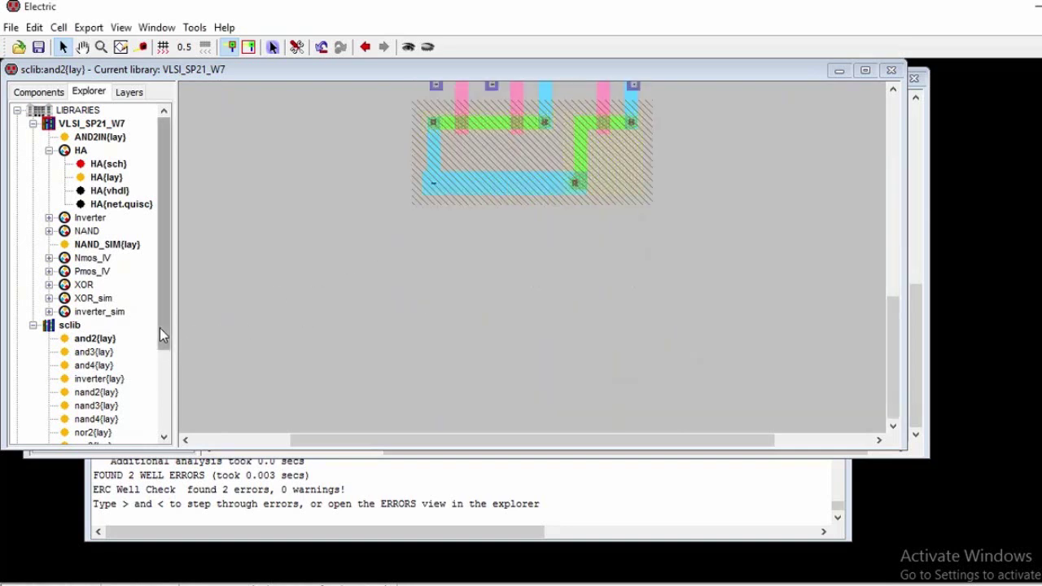
scroll(160, 328, down, 3)
click(16, 424)
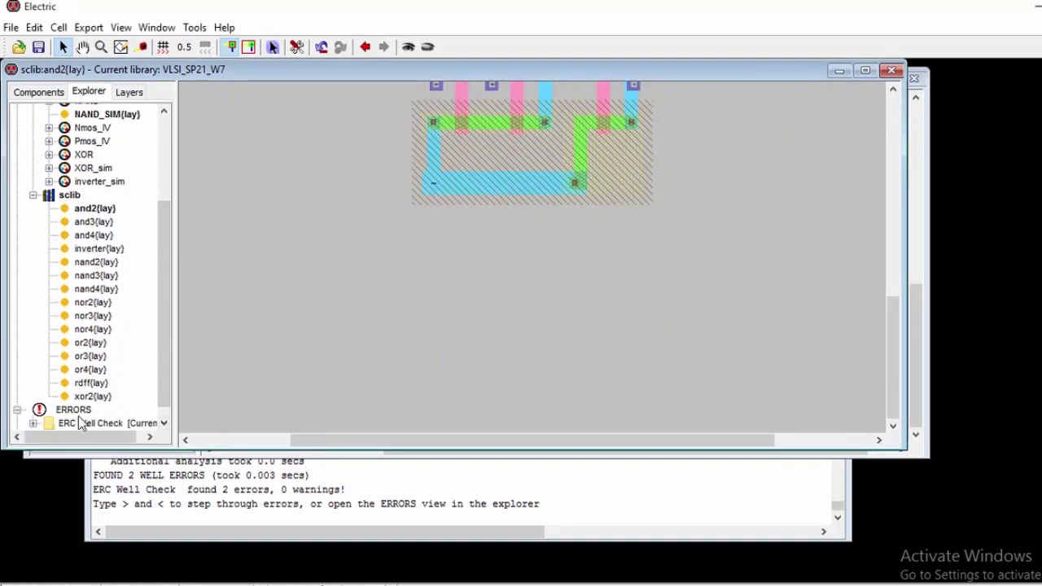
click(33, 424)
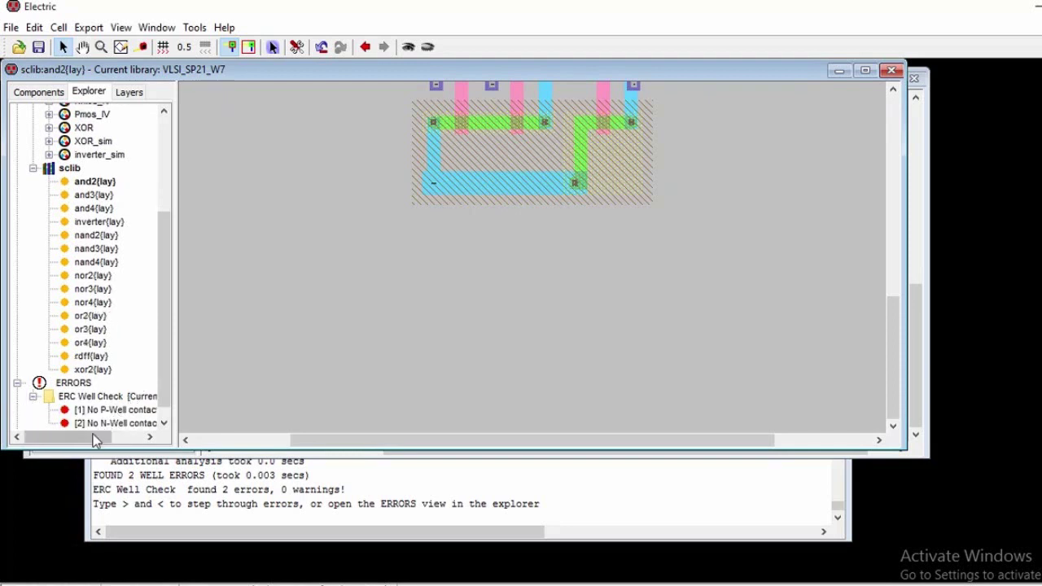
click(112, 410)
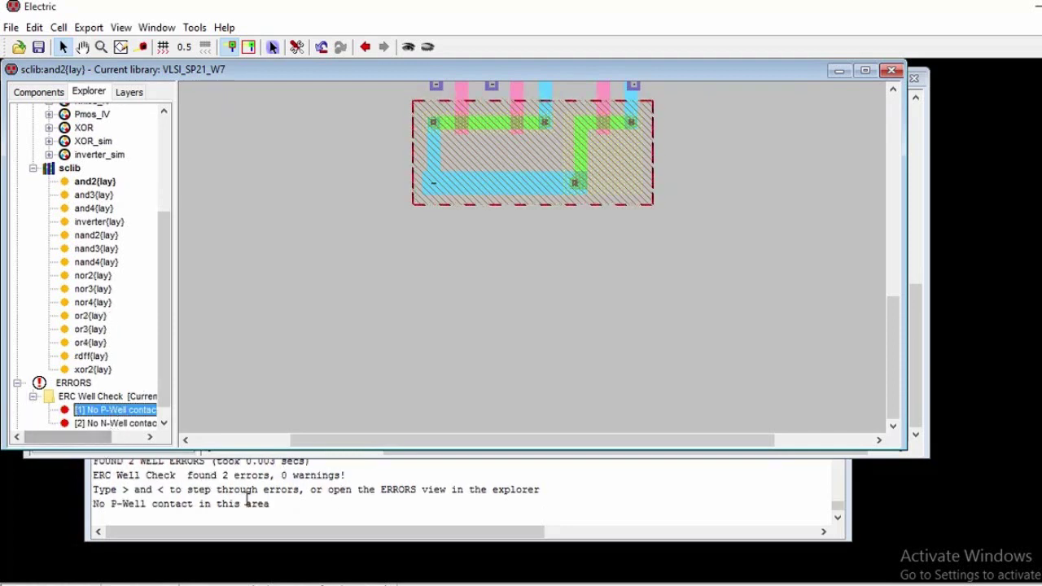
scroll(698, 203, up, 4)
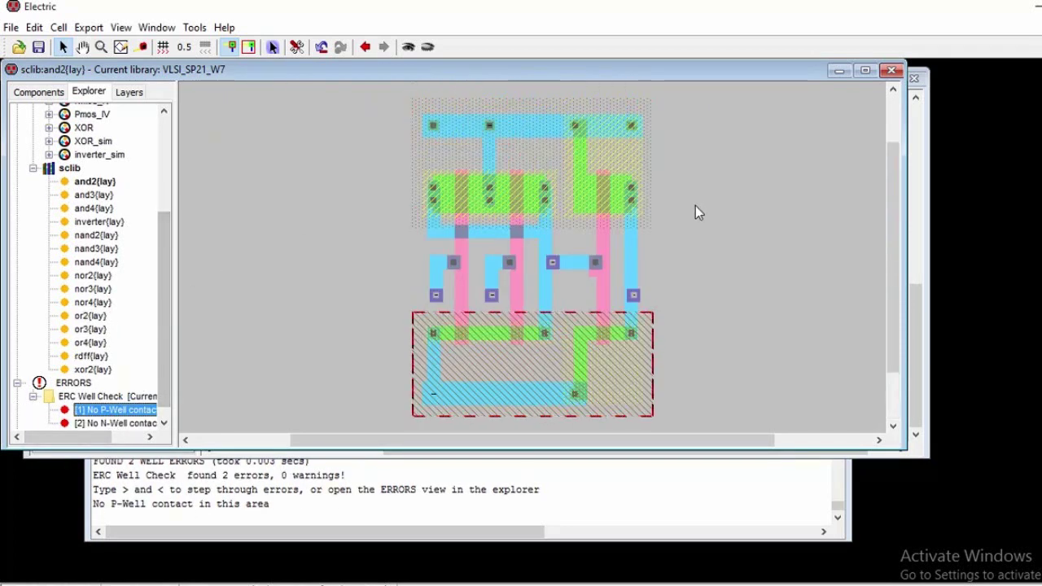
scroll(651, 204, down, 2)
Step: Add a Metal-1-P-Well contact and place it midway on the lower metal-1 rail inside the P-well of the and2 layout
click(38, 92)
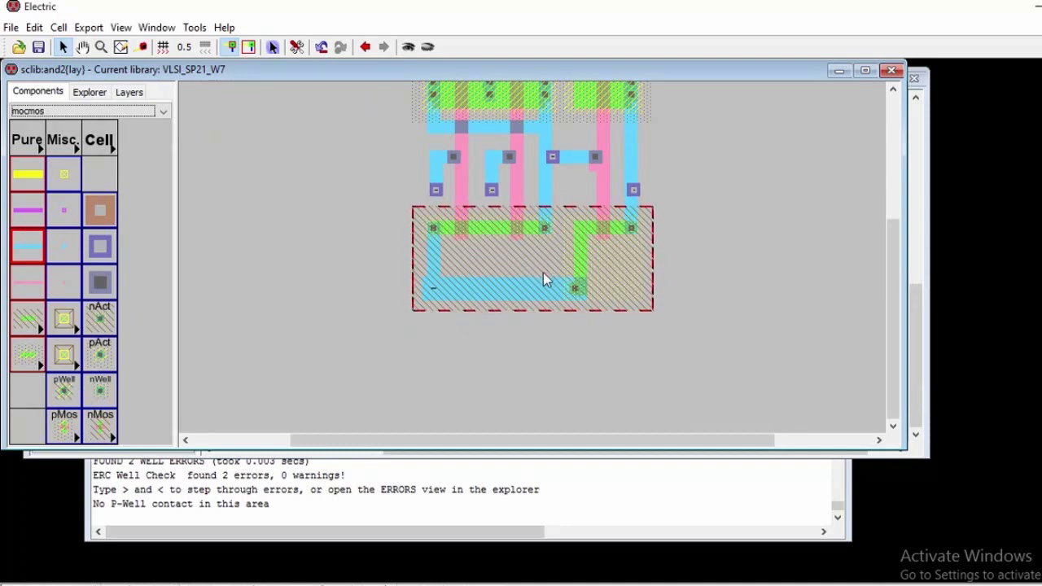
scroll(543, 273, up, 2)
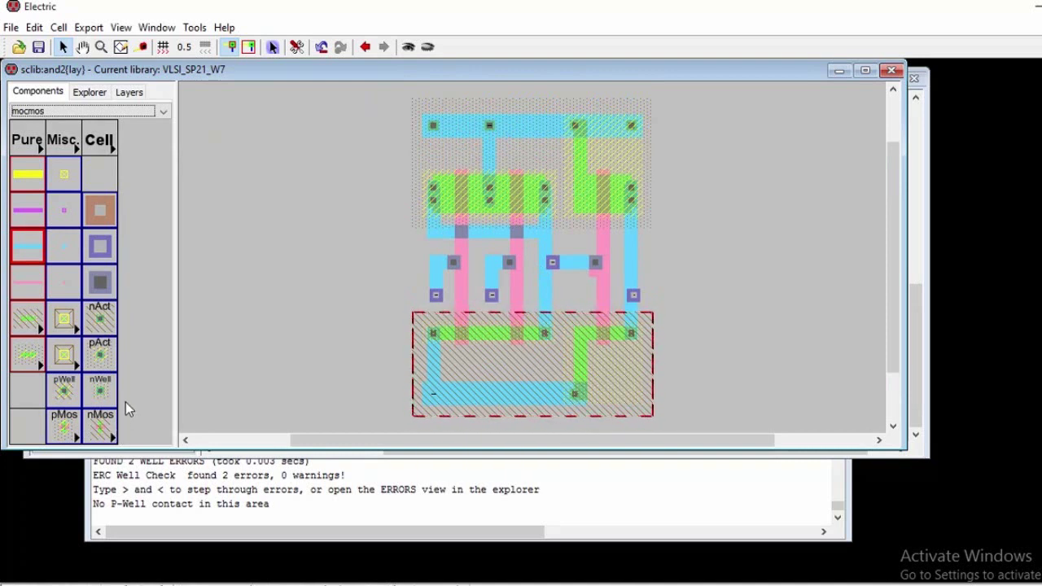
click(65, 392)
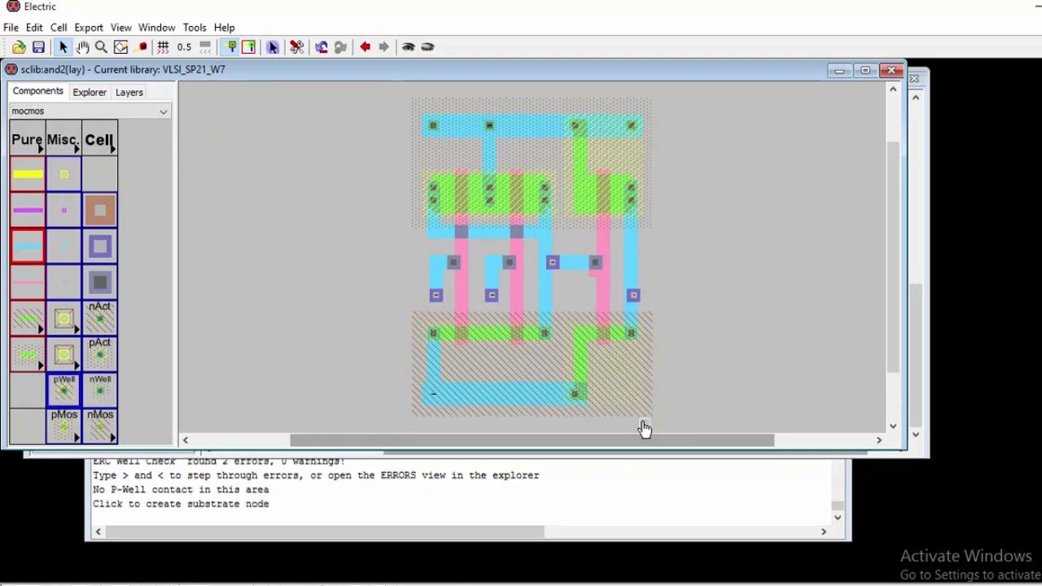
click(372, 405)
drag(466, 412, 498, 395)
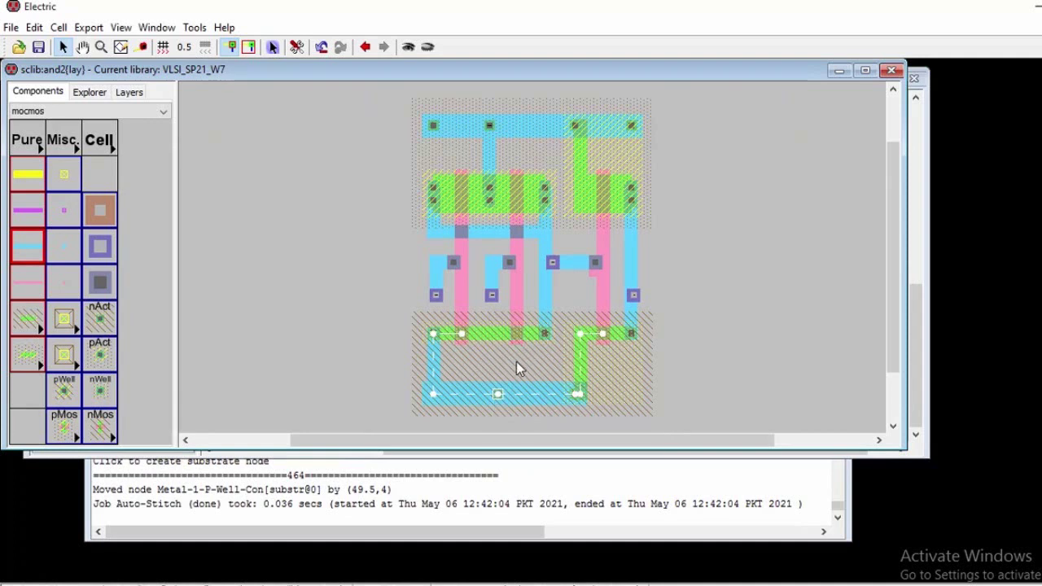
Step: Add a Metal-1-N-Well contact and place it on the upper metal-1 rail inside the N-well of the and2 layout
click(98, 386)
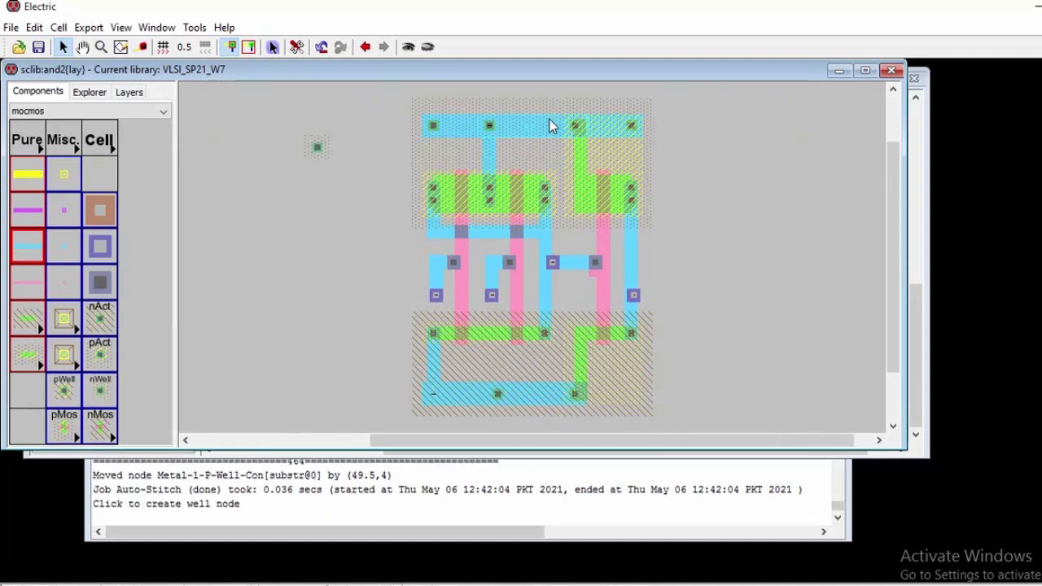
drag(535, 142, 529, 128)
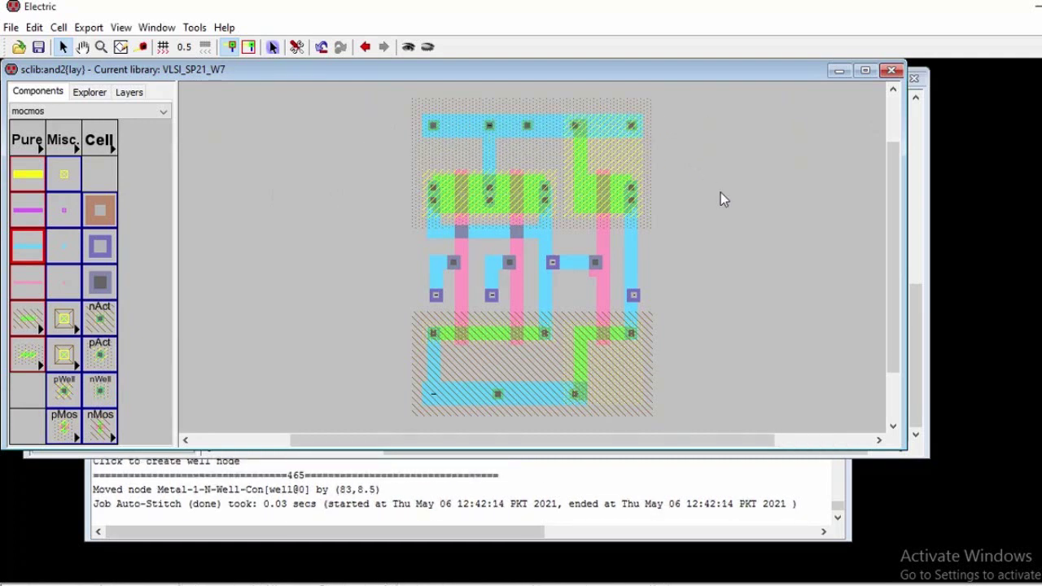
ctrl+scroll(721, 192, down, 2)
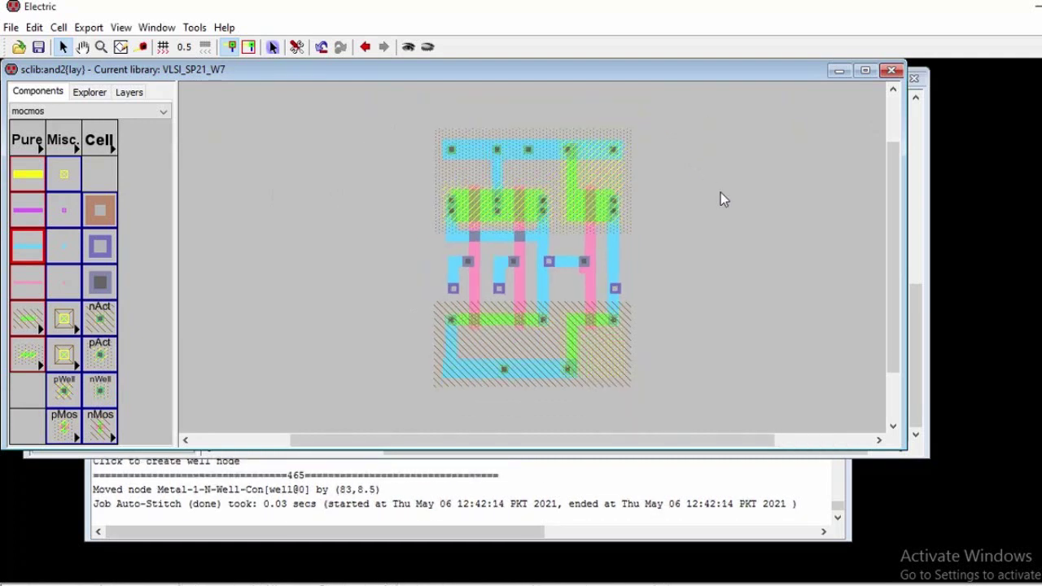
click(508, 277)
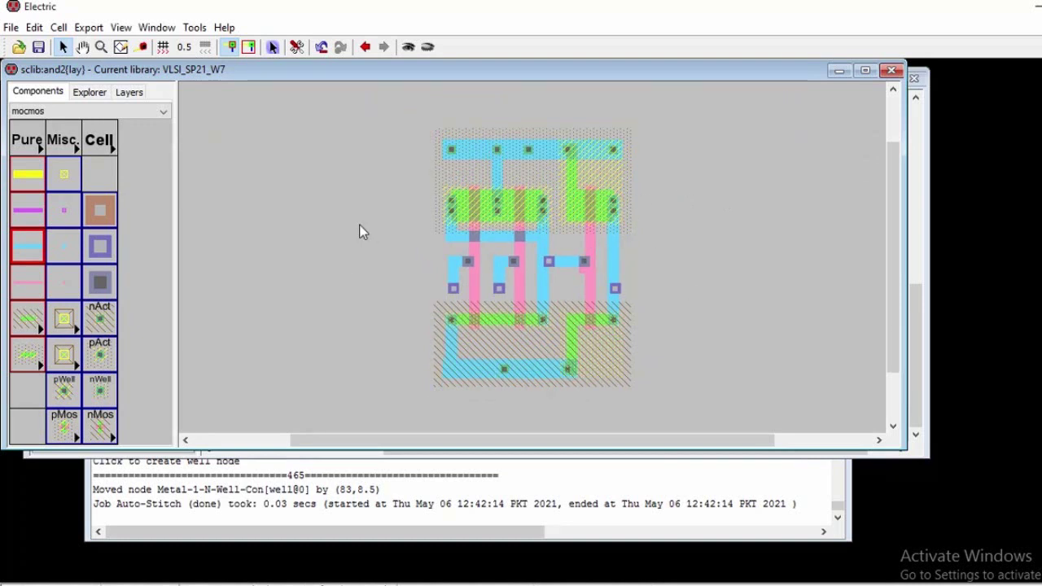
scroll(363, 232, up, 1)
scroll(362, 232, down, 1)
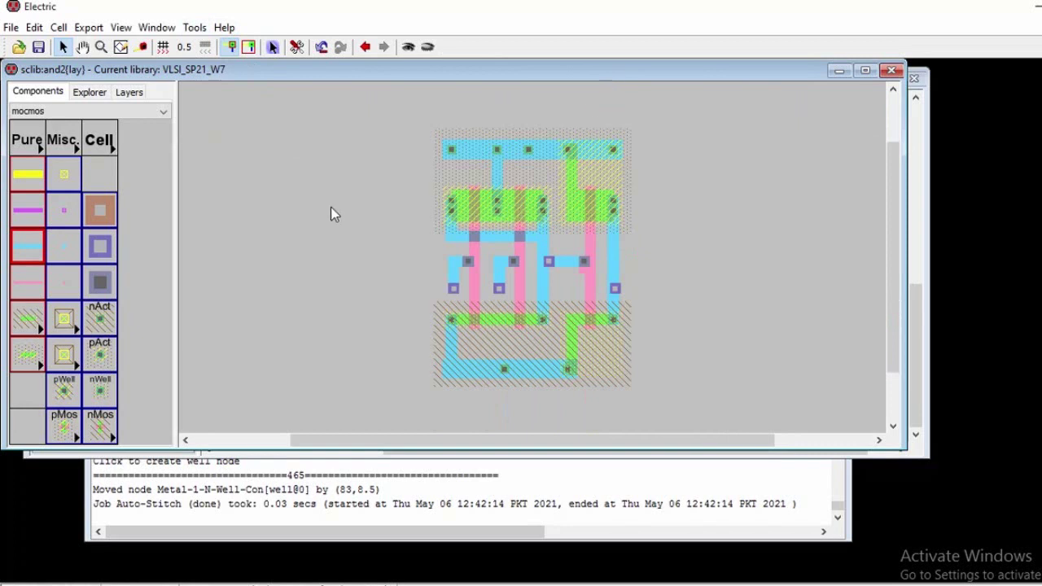
Step: Rerun the DRC check and the ERC well check on the modified and2 layout
click(194, 27)
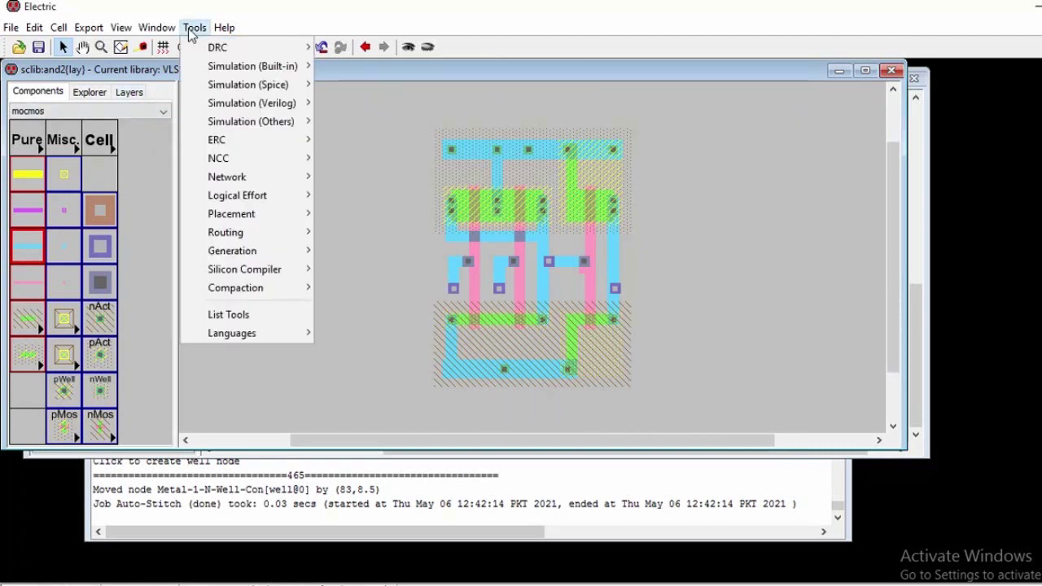
mouse_move(232, 49)
click(355, 47)
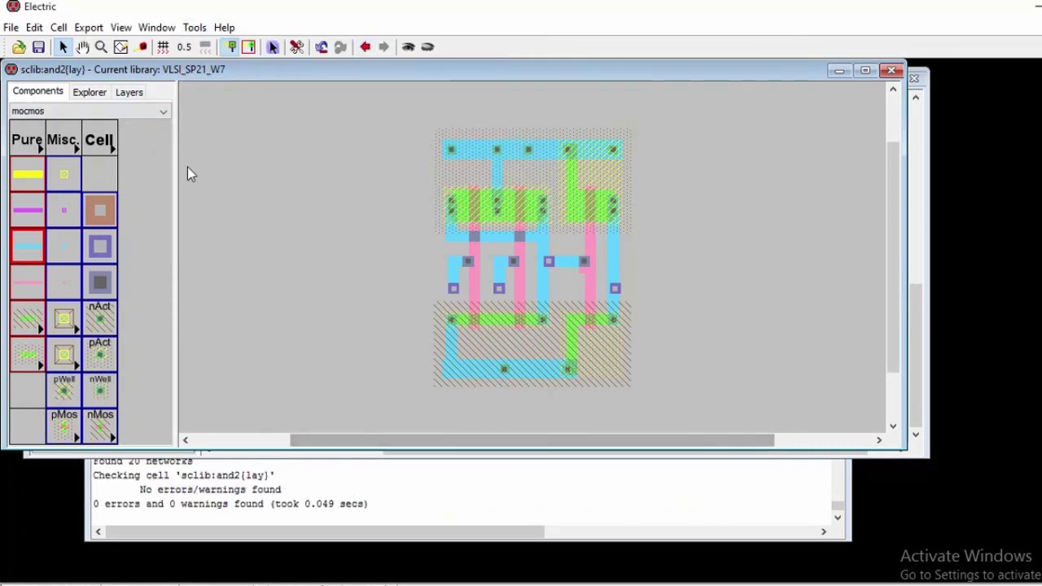
click(195, 27)
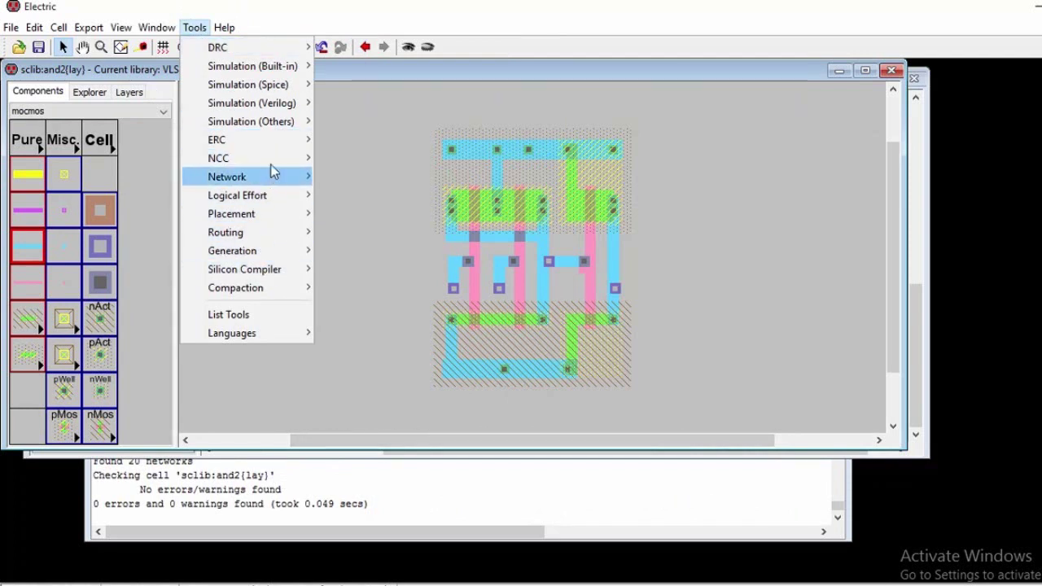
mouse_move(276, 141)
click(372, 139)
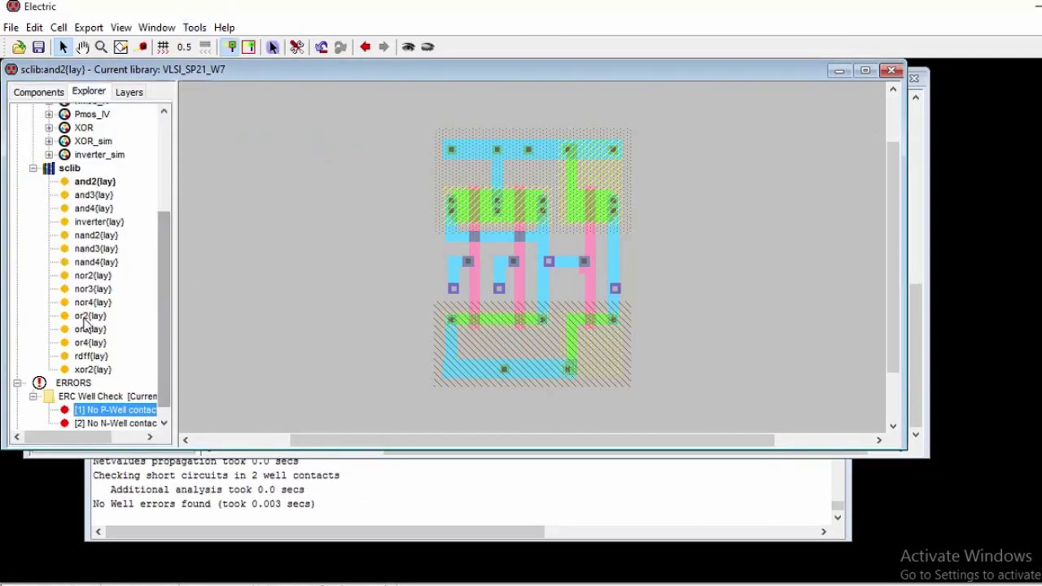
Step: Delete all logged entries from the explorer's ERRORS list
click(71, 385)
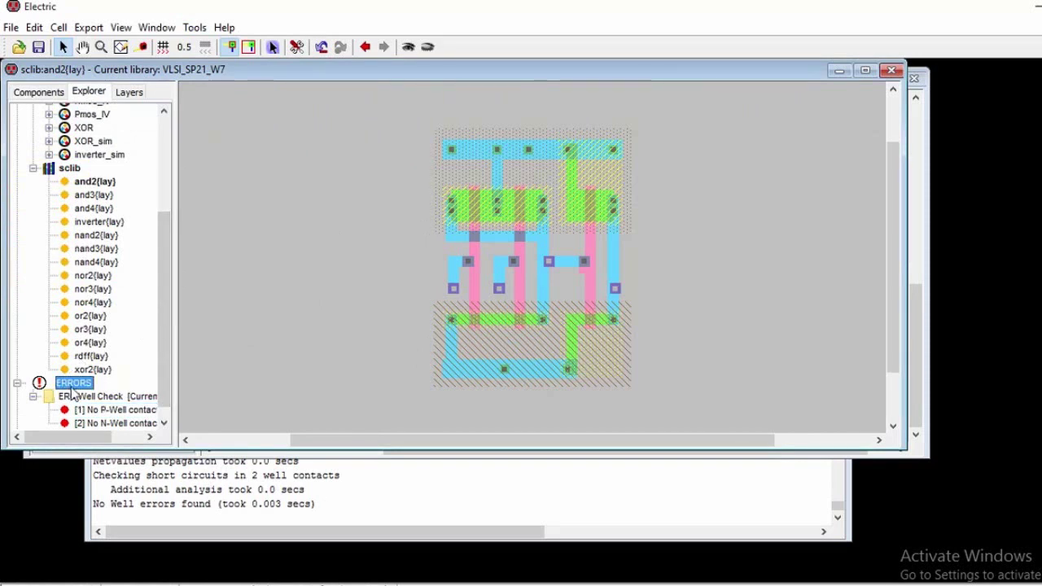
right_click(72, 389)
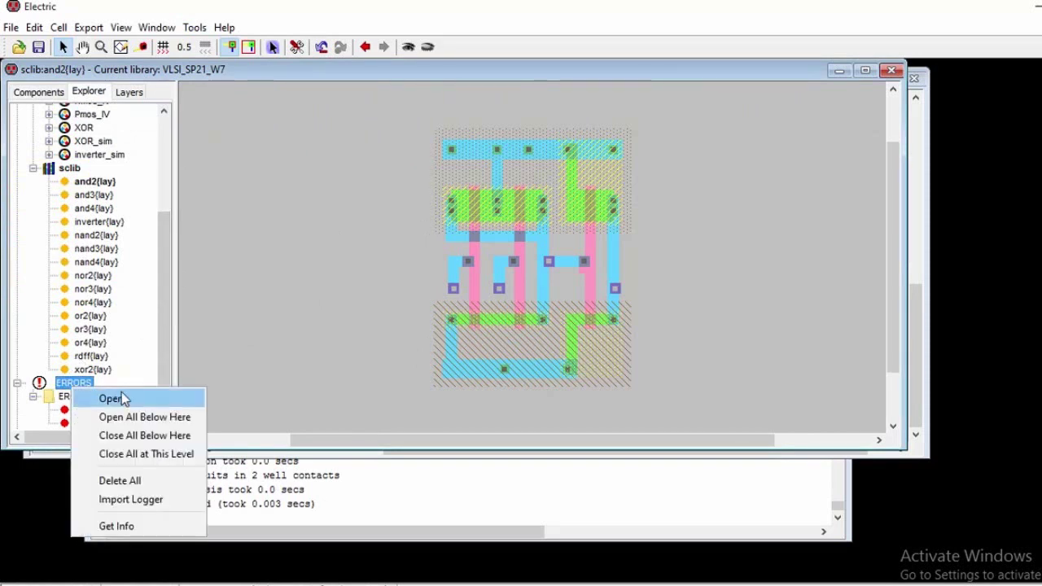
click(120, 482)
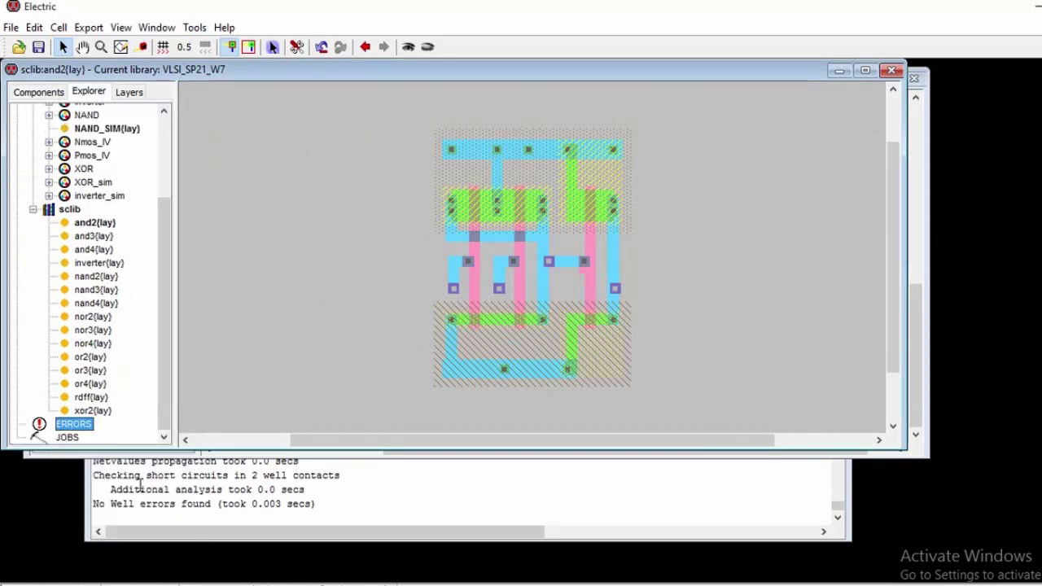
Step: Open the sclib xor2 layout and place a Metal-1-P-Well contact on the lower metal-1 rail inside the P-well
double_click(92, 410)
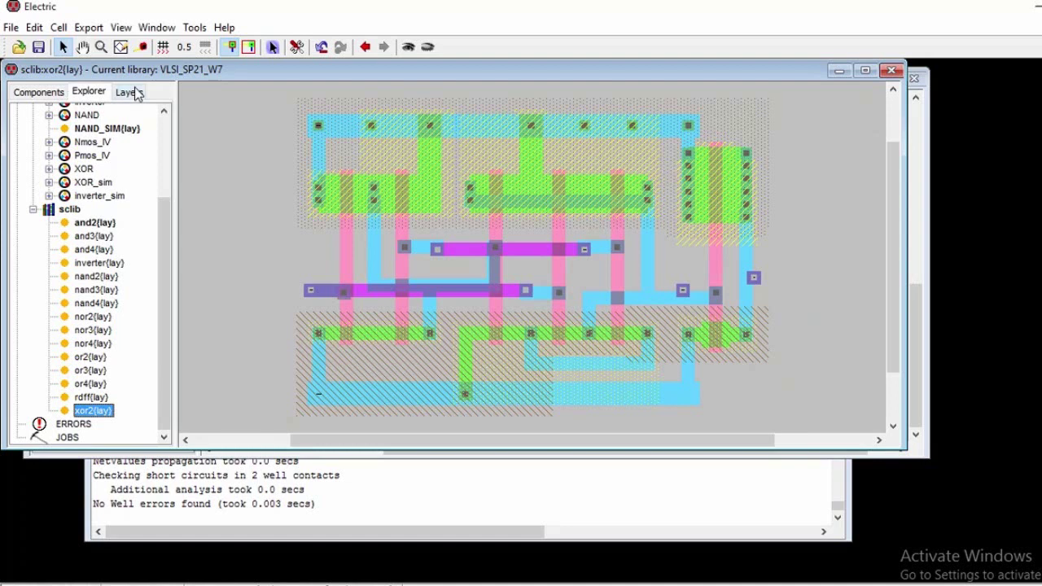
click(45, 93)
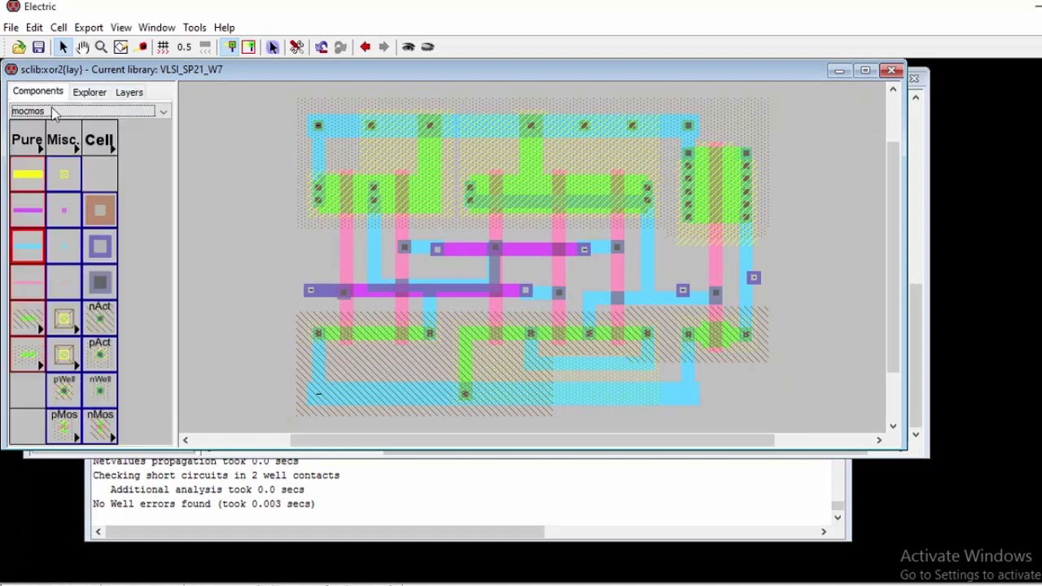
click(66, 389)
click(236, 375)
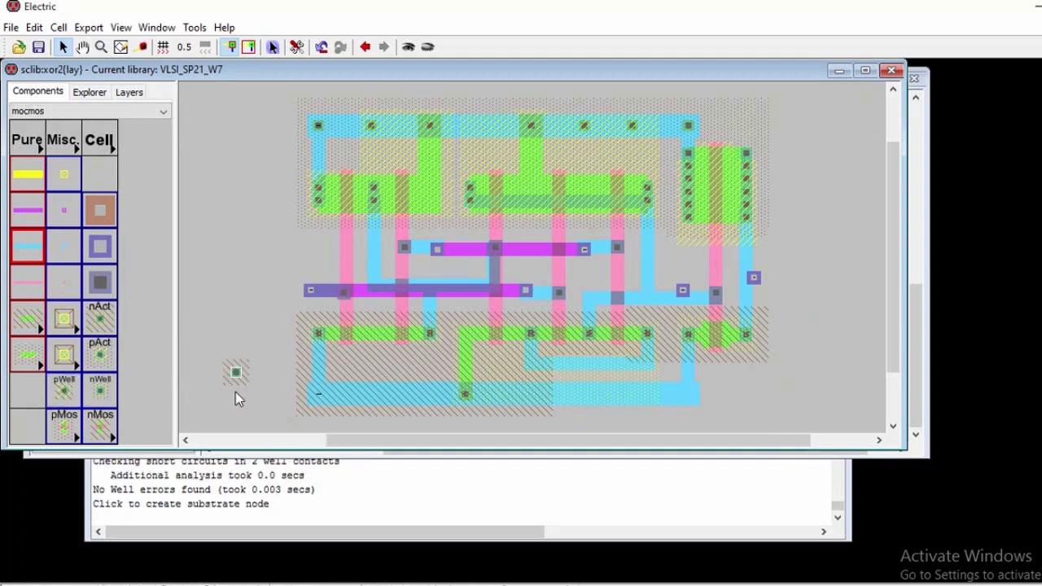
drag(237, 374, 396, 399)
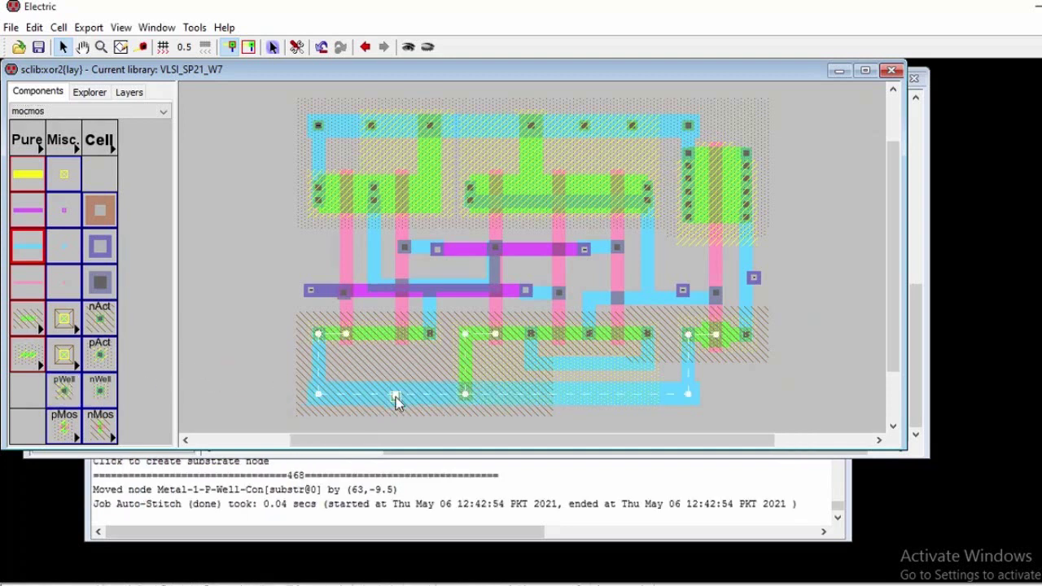
Step: Add a Metal-1-N-Well contact in the xor2 N-well, just beyond the upper metal-1 rail's end, and wire it to that rail with metal-1
click(101, 388)
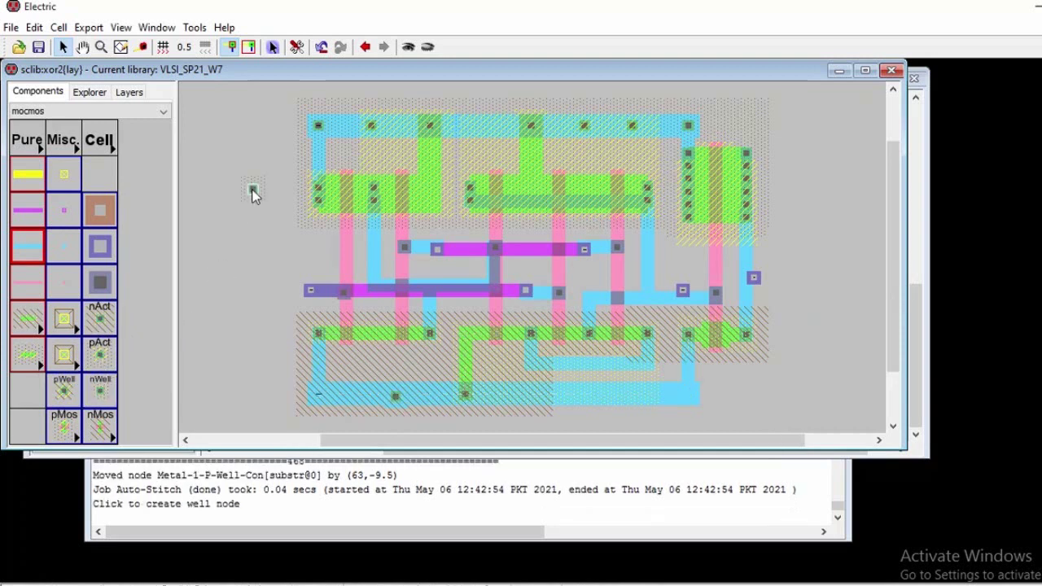
click(252, 192)
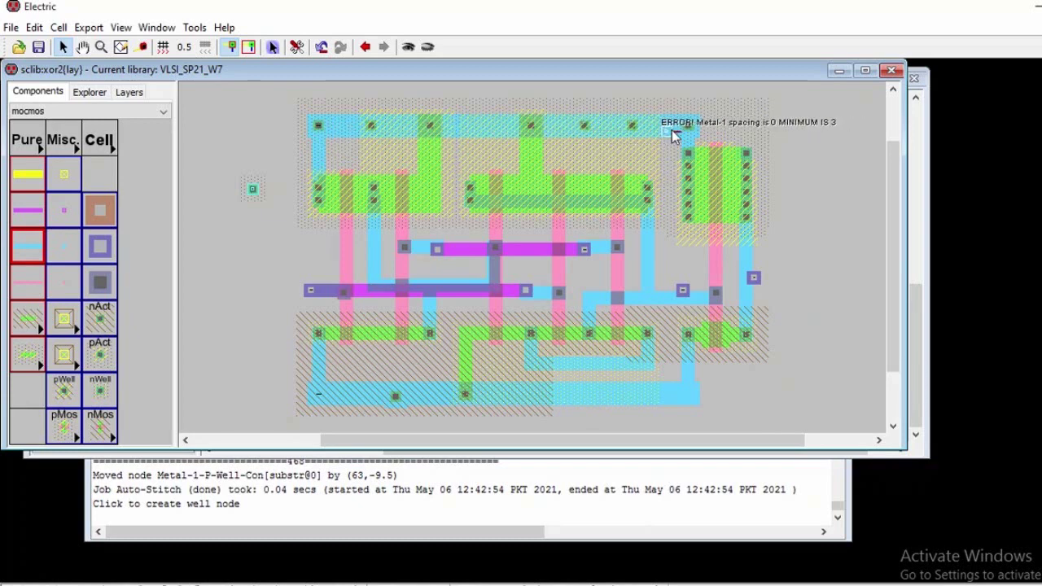
drag(721, 122, 721, 123)
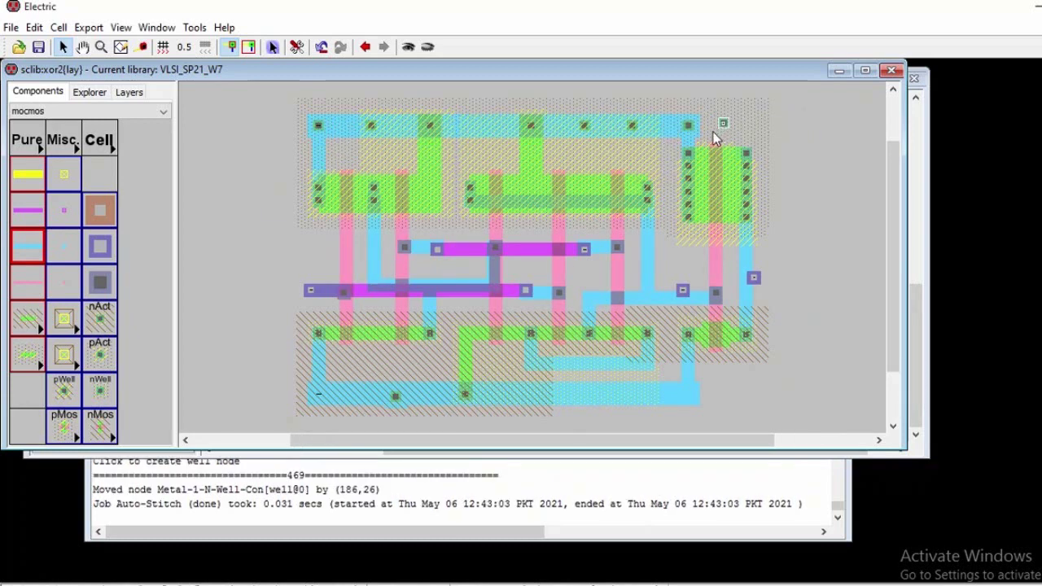
click(698, 123)
click(724, 124)
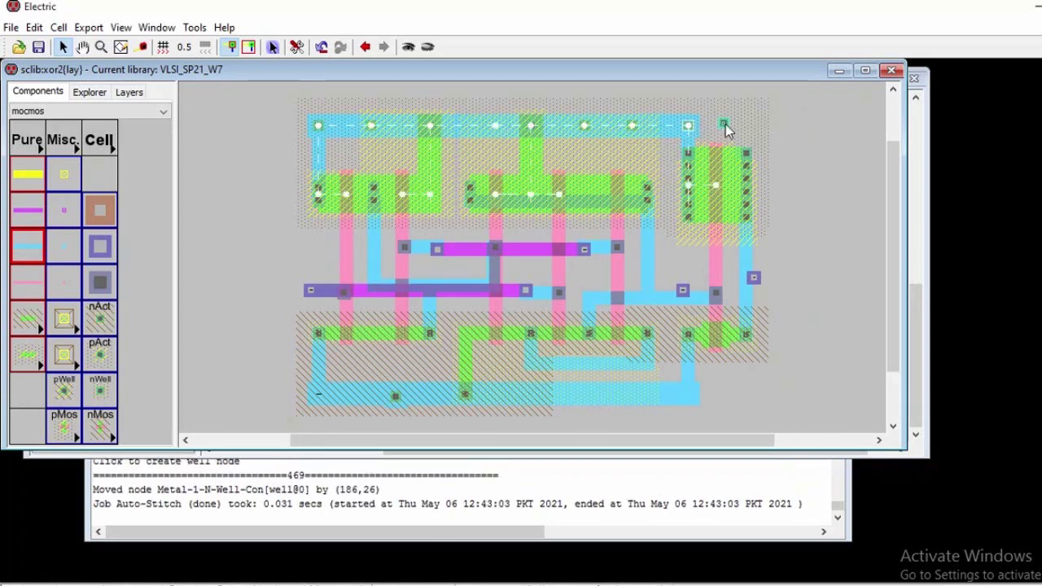
right_click(726, 126)
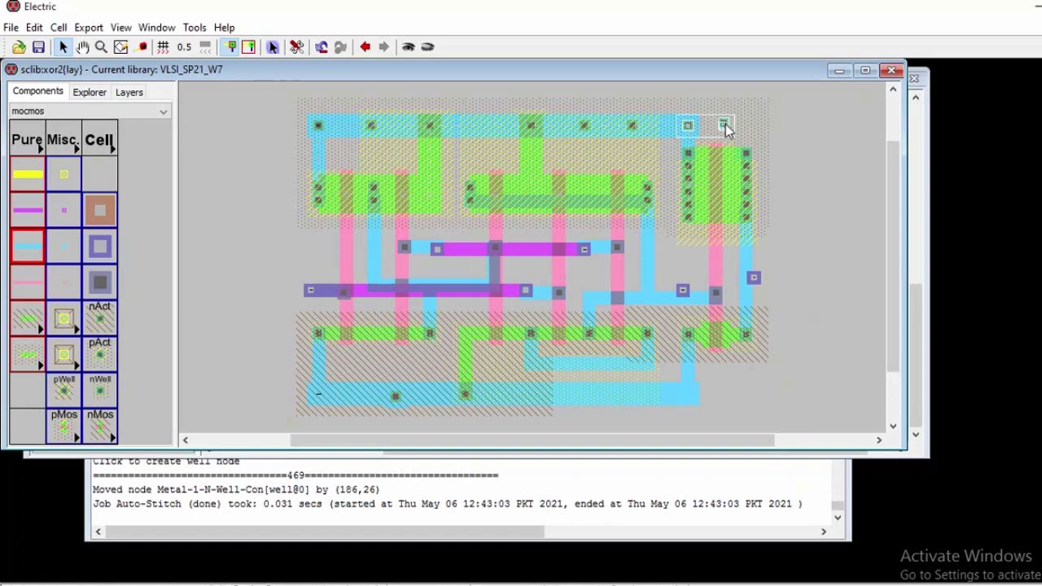
drag(727, 129, 727, 132)
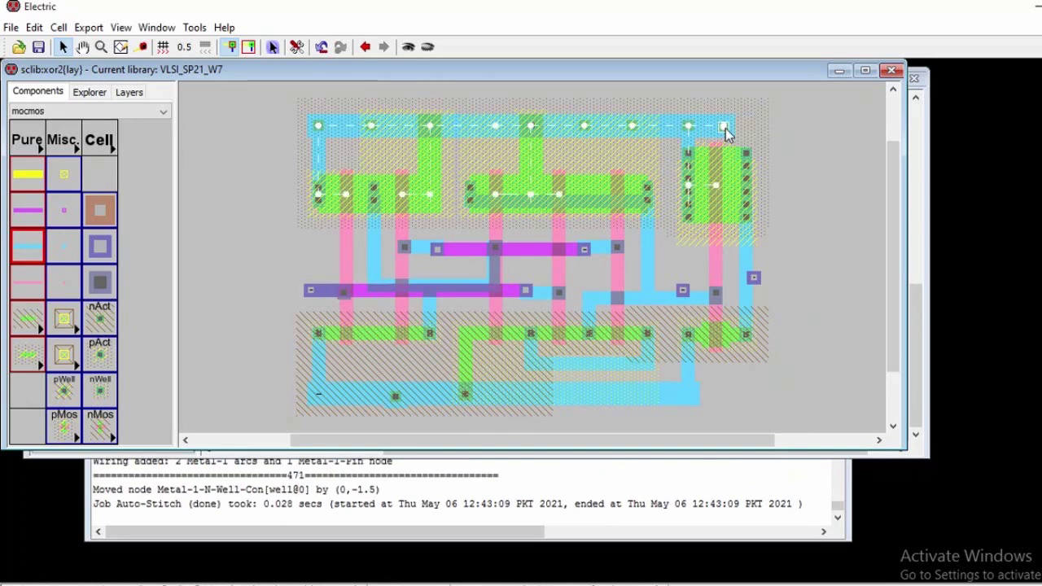
Step: Run the hierarchical DRC check and the ERC well check on the modified xor2 layout
click(197, 27)
click(319, 47)
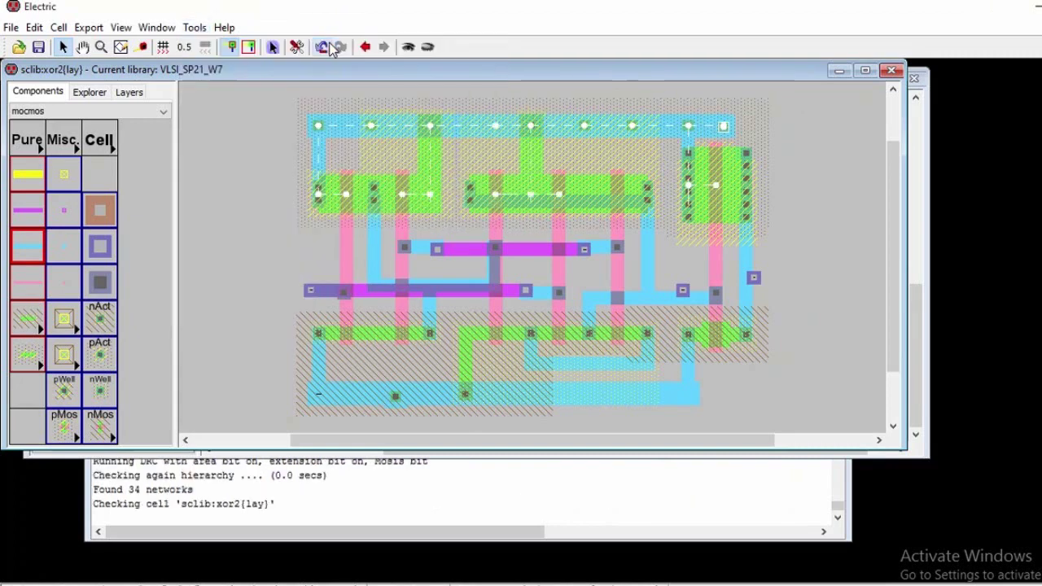
click(194, 27)
mouse_move(244, 138)
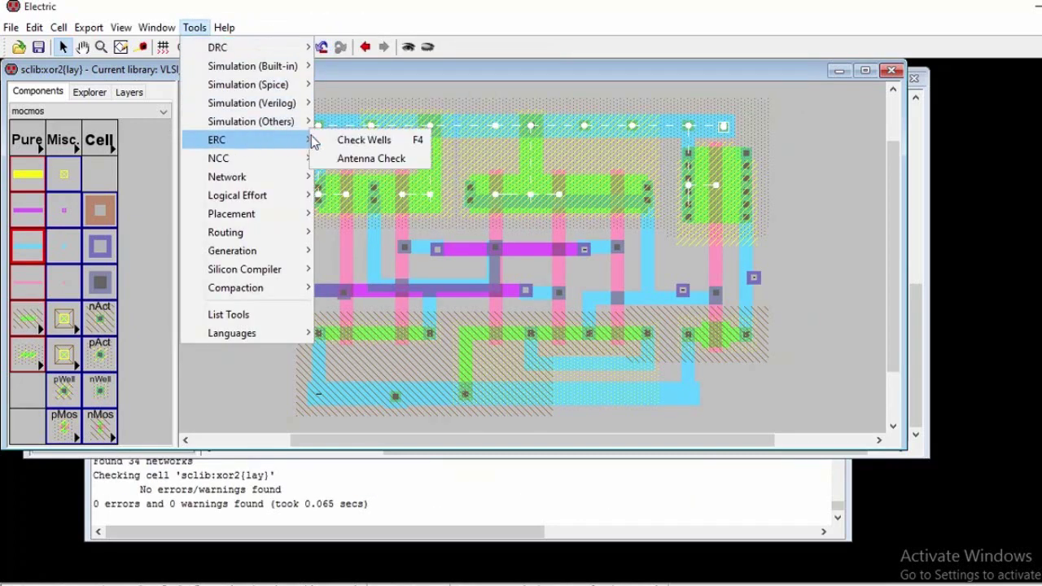
click(349, 135)
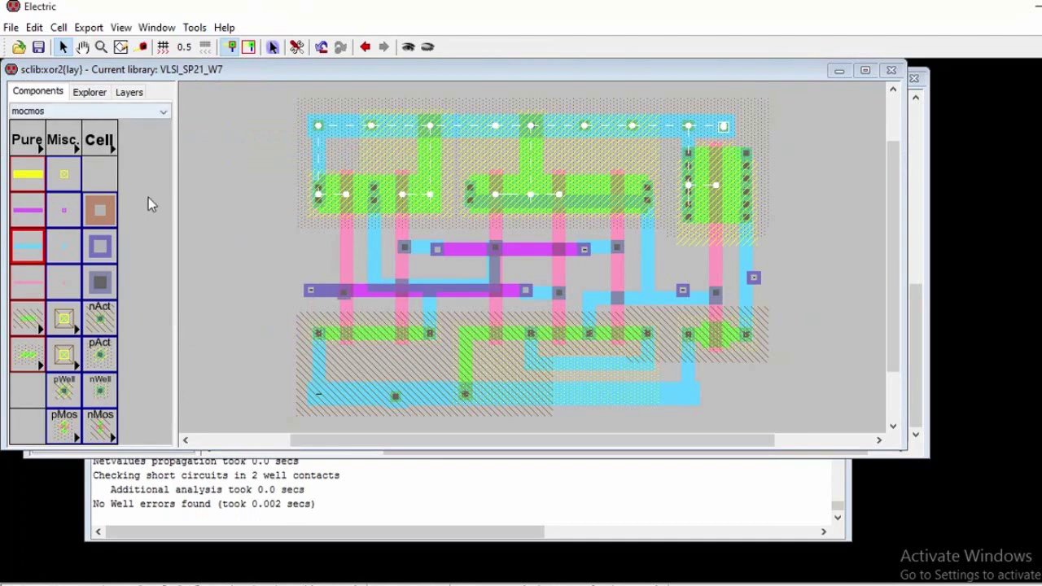
Step: Open the HA layout and run the hierarchical DRC check and the ERC well check on it
click(90, 93)
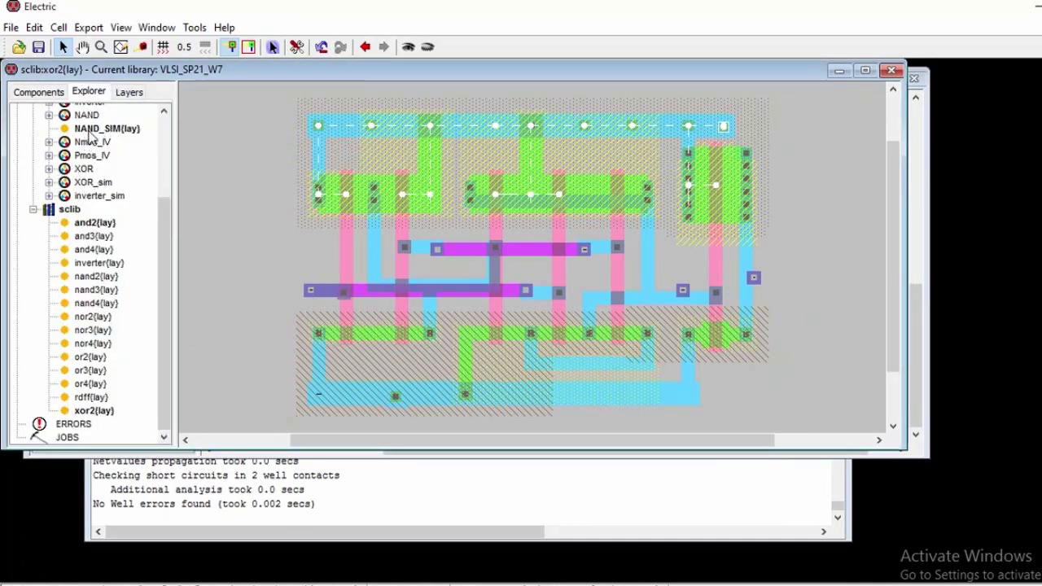
scroll(91, 137, up, 1)
scroll(90, 136, up, 1)
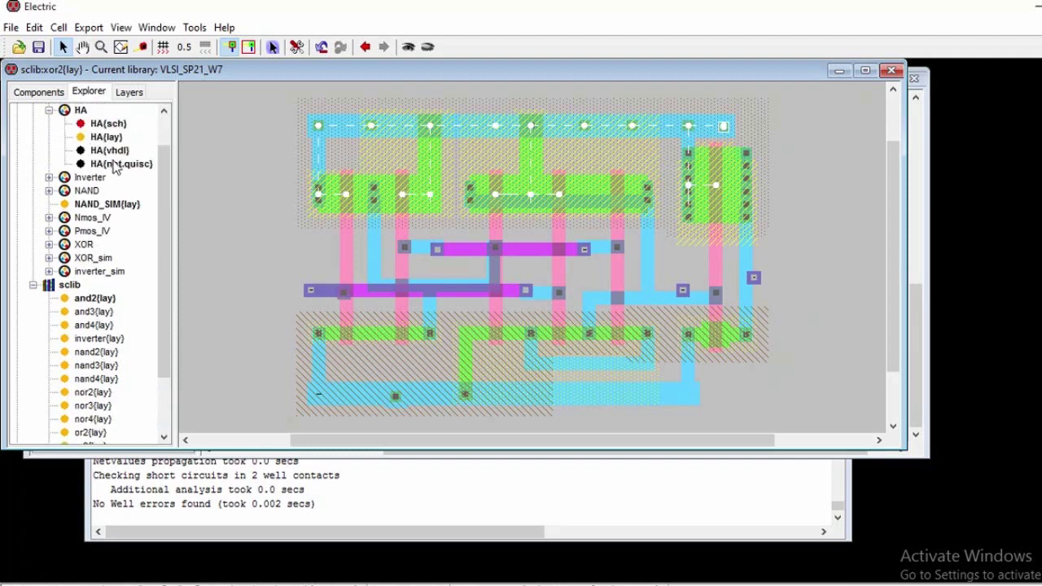
double_click(114, 140)
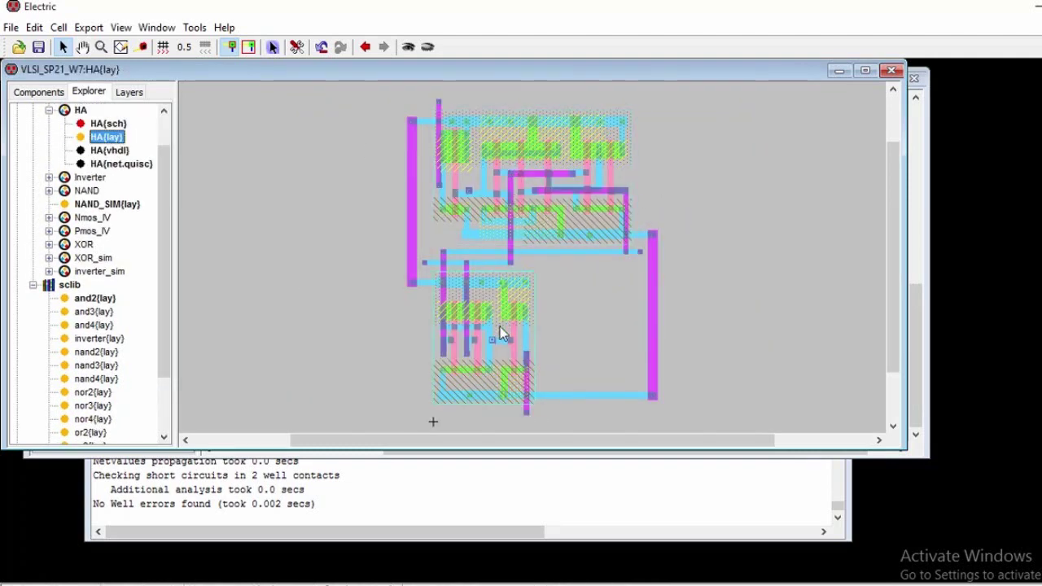
click(194, 27)
mouse_move(220, 44)
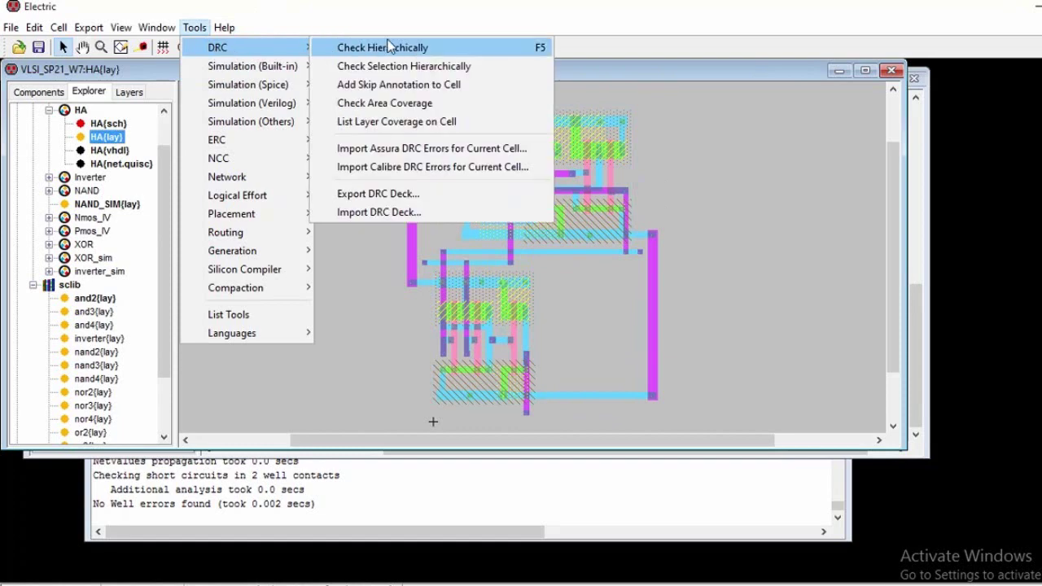
click(399, 44)
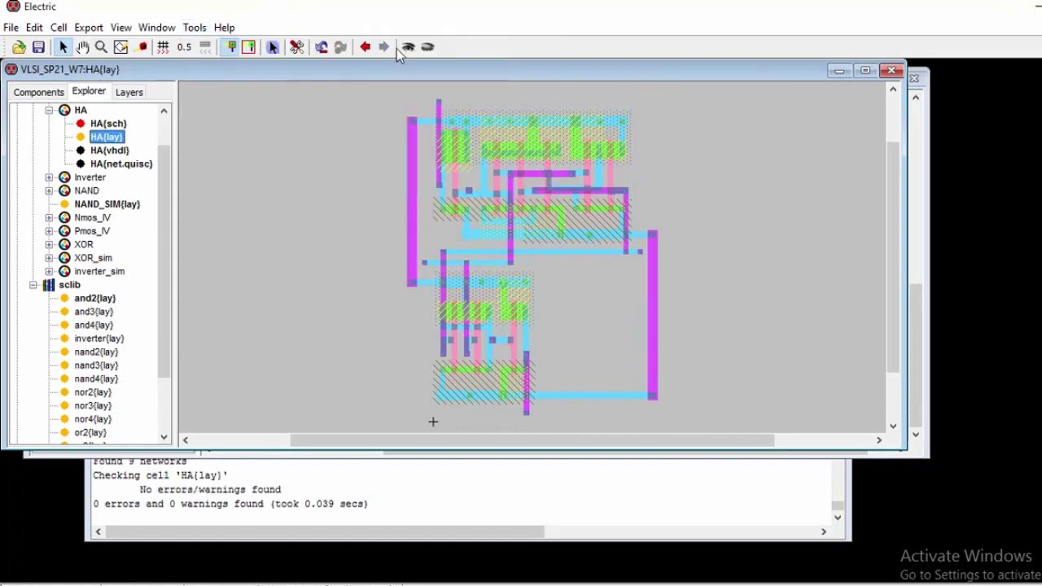
click(195, 27)
mouse_move(251, 144)
click(370, 138)
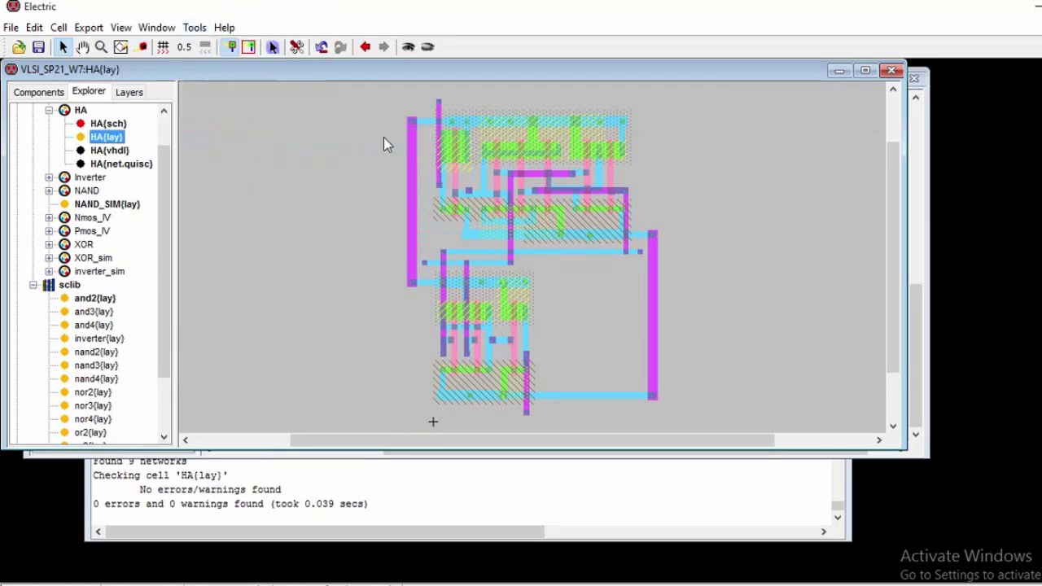
scroll(456, 180, down, 3)
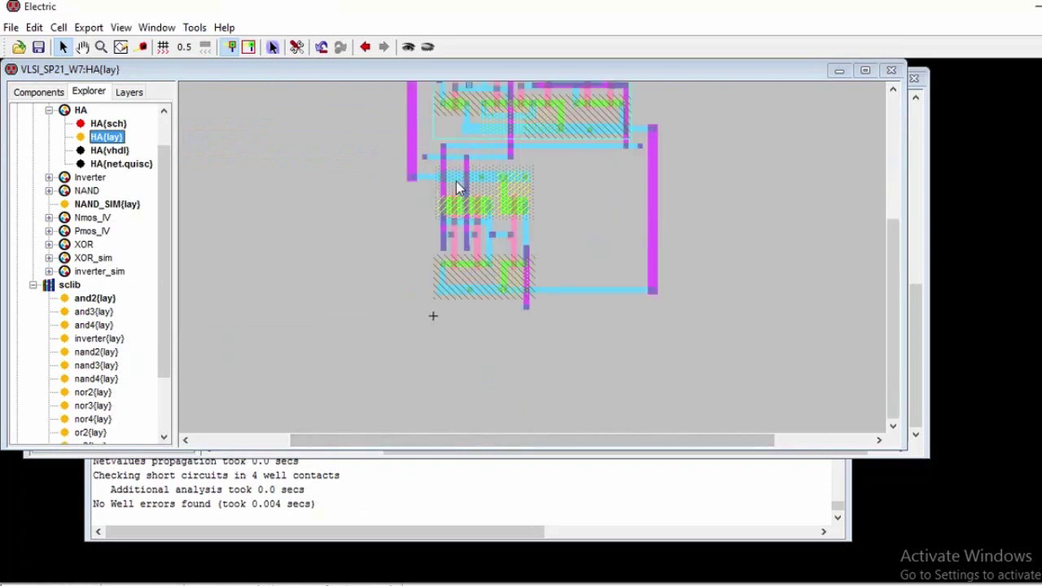
ctrl+scroll(456, 181, up, 1)
Step: Open the HA schematic and fit the whole half adder circuit in view
click(79, 112)
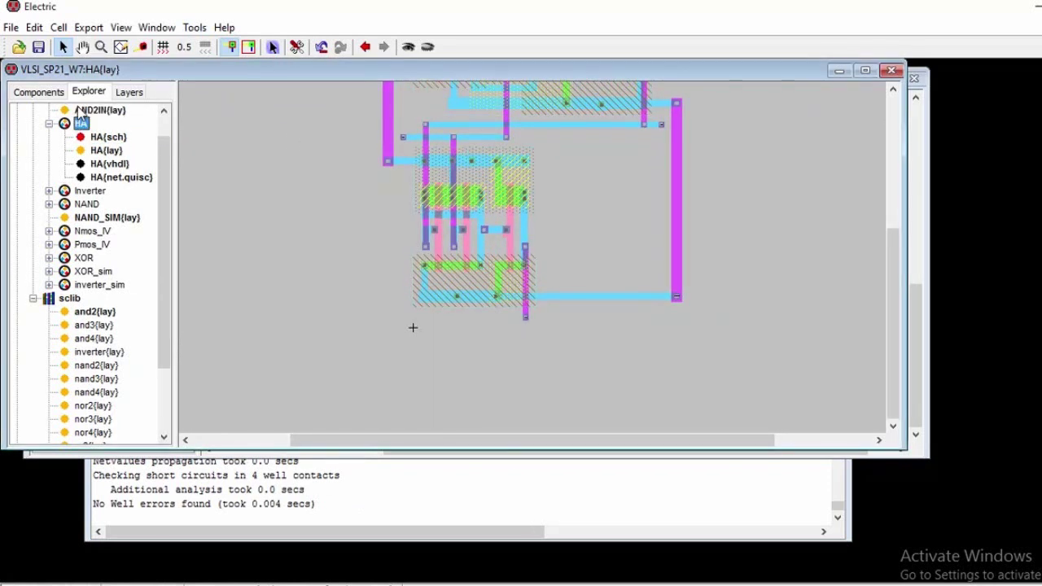
double_click(108, 137)
ctrl+scroll(530, 223, down, 3)
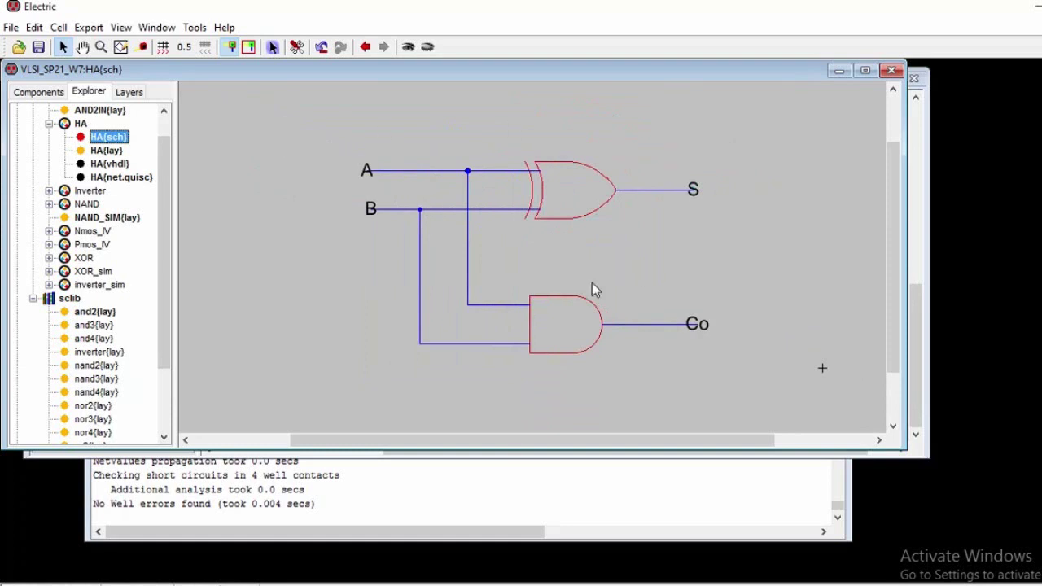
double_click(108, 137)
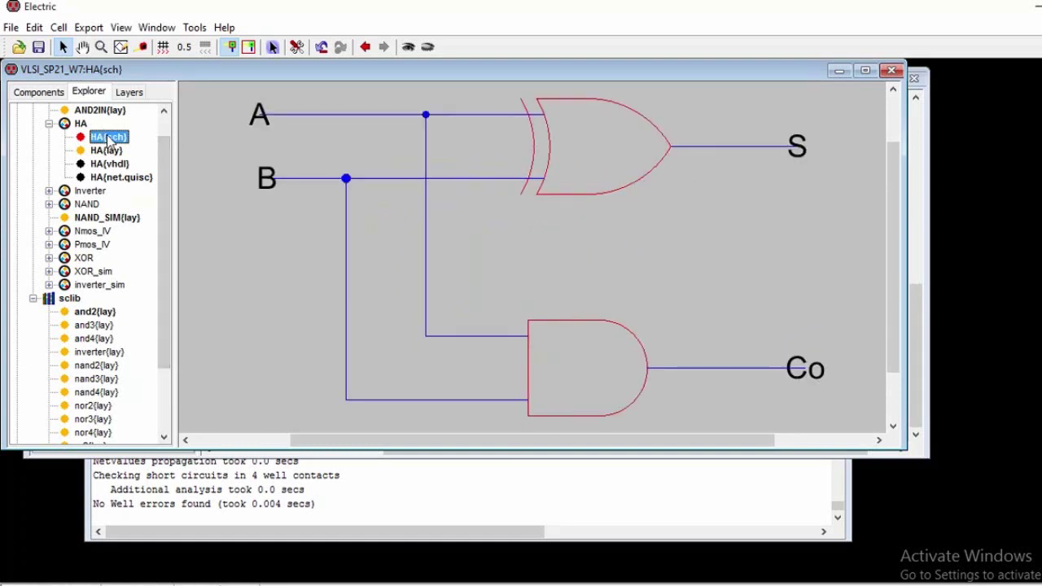
ctrl+scroll(210, 159, down, 3)
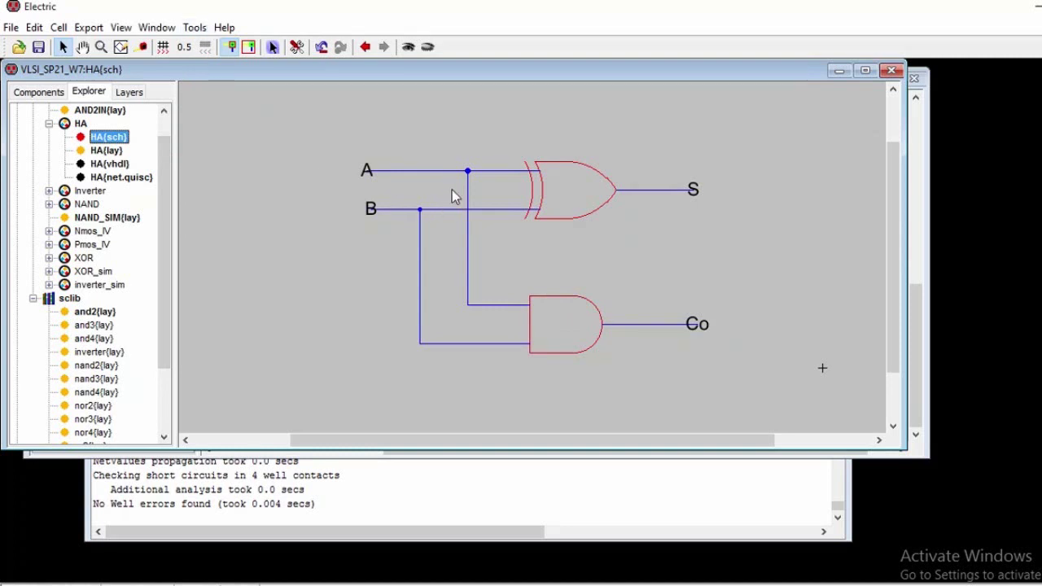
Step: Simulate the HA schematic with the built-in ALS simulator and enlarge the waveform window to fill the workspace
click(198, 31)
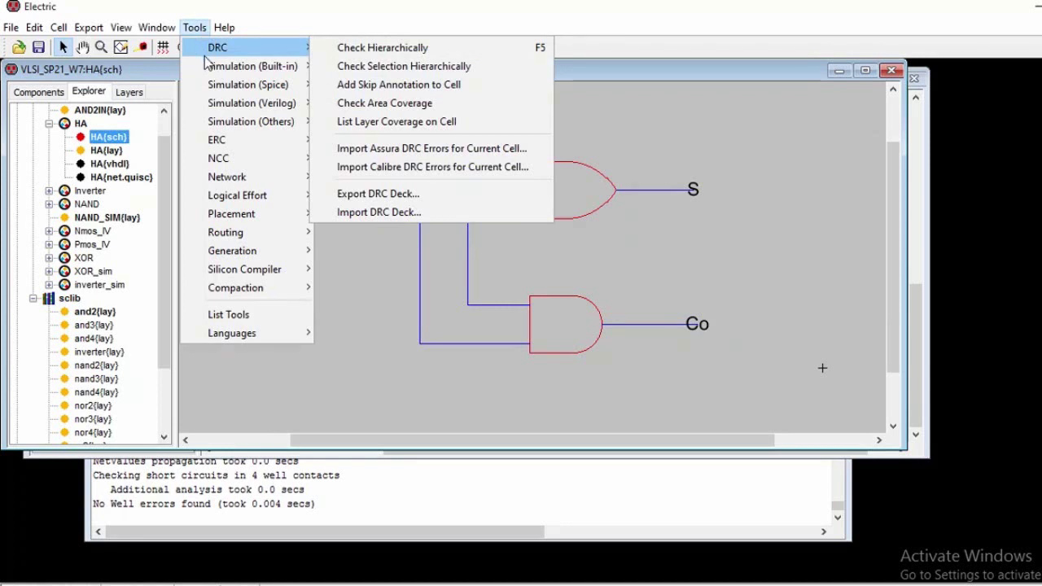
mouse_move(231, 72)
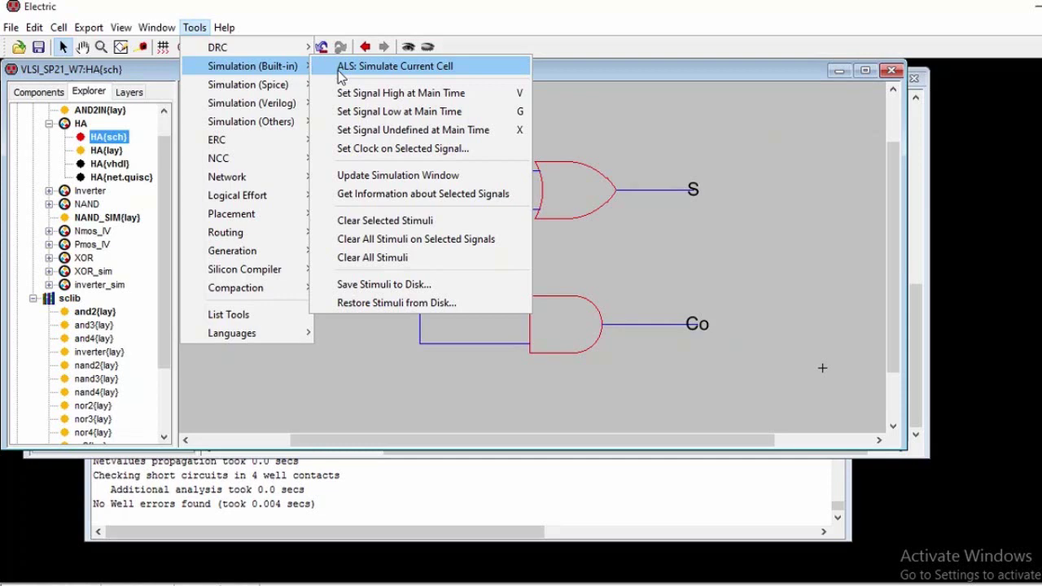
click(383, 66)
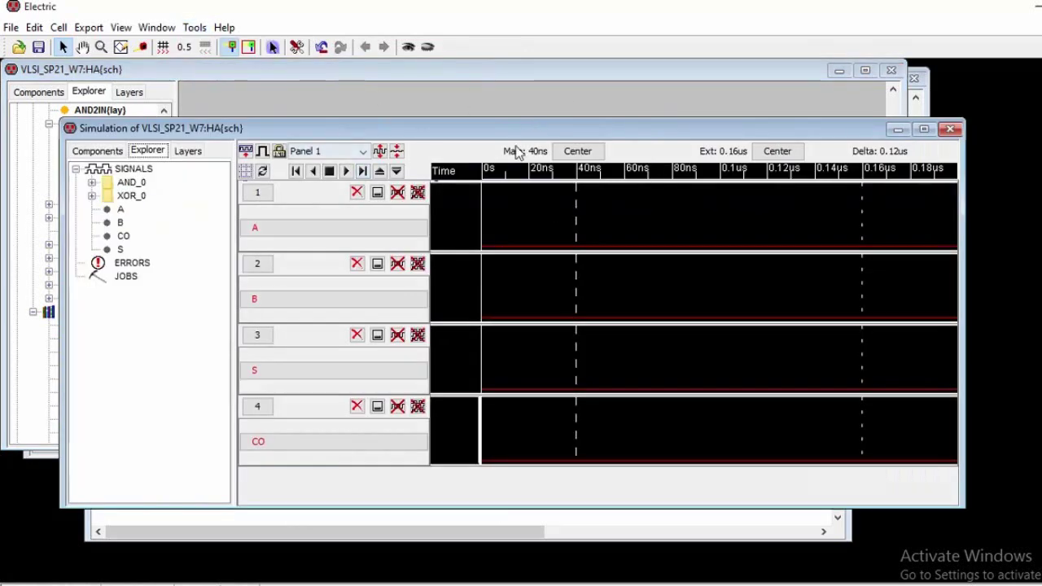
drag(508, 130, 477, 108)
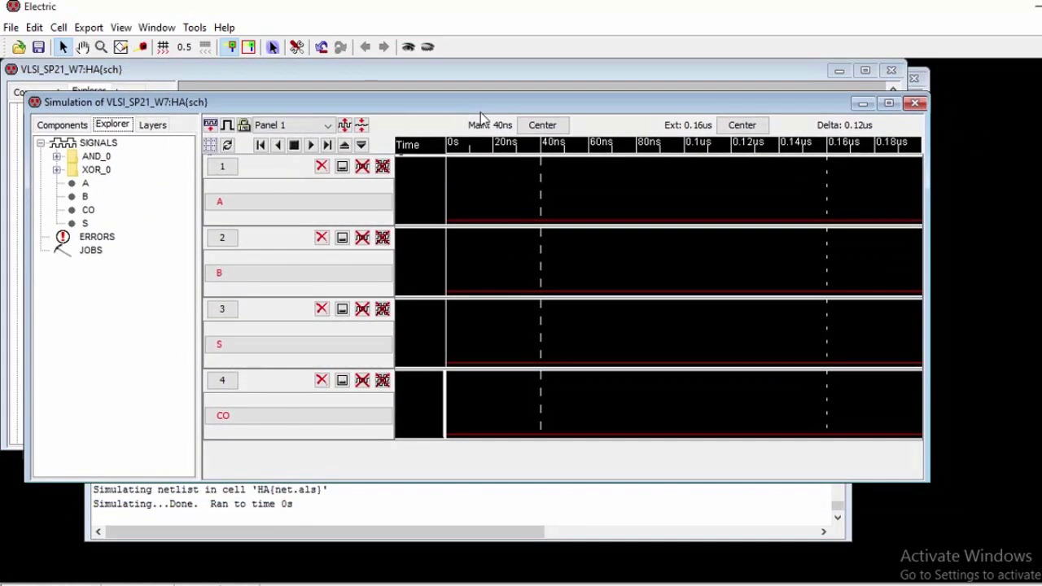
key(ctrl+F10)
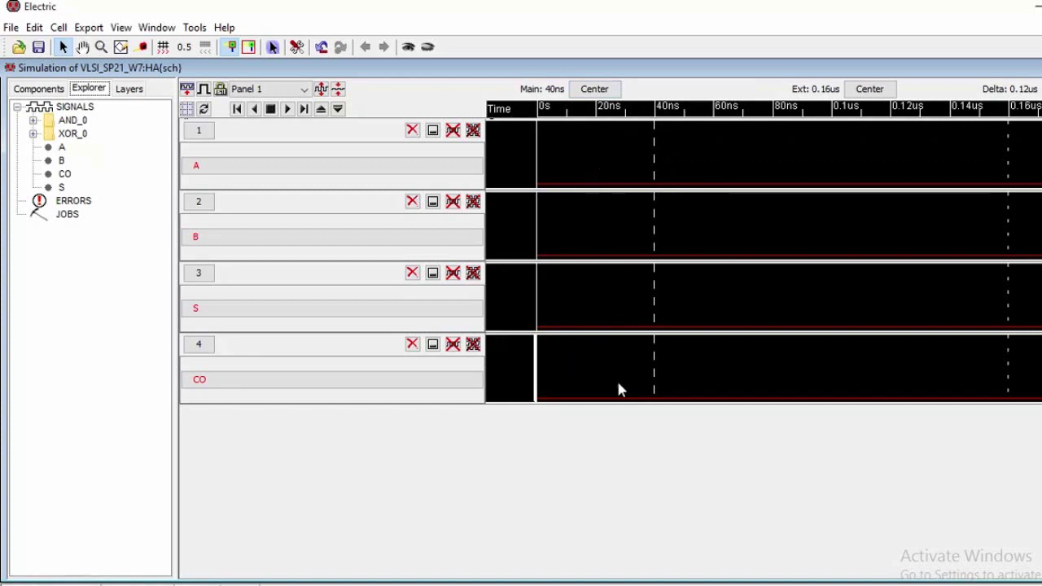
Step: Set input signal A high at about 20 ns and low again at about 40 ns in the waveform
click(643, 185)
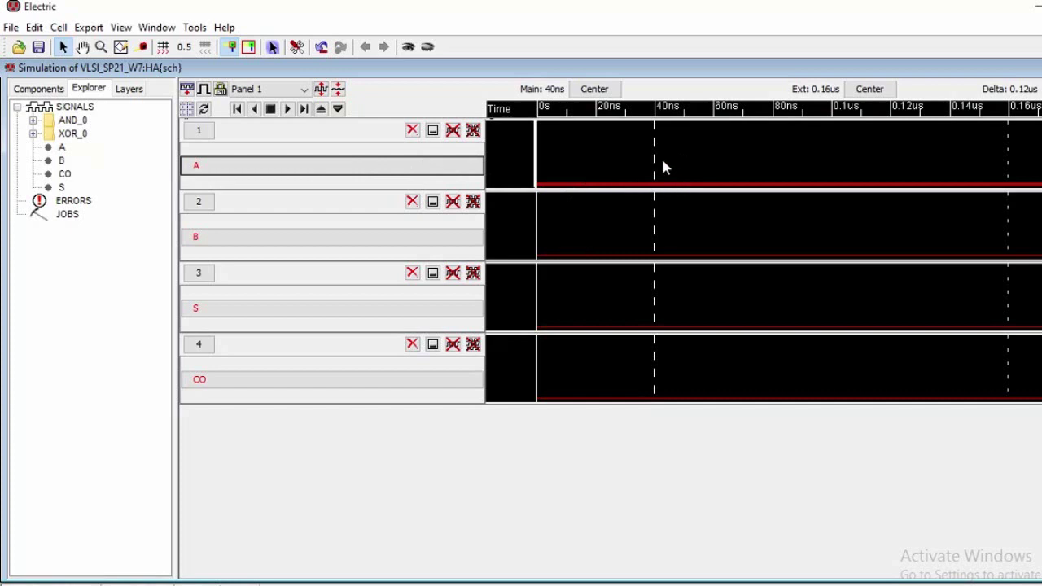
drag(651, 156, 595, 150)
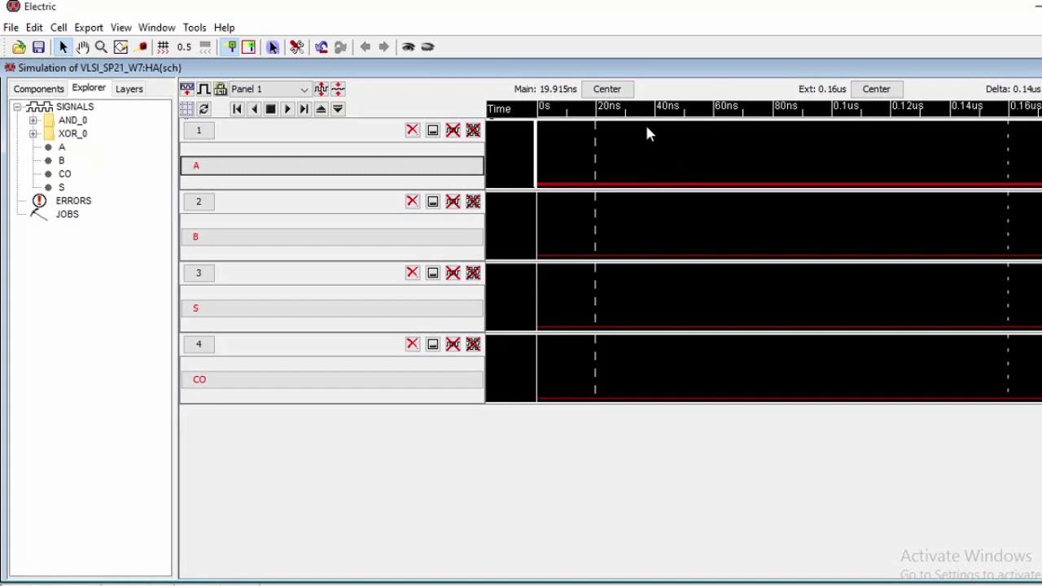
key(v)
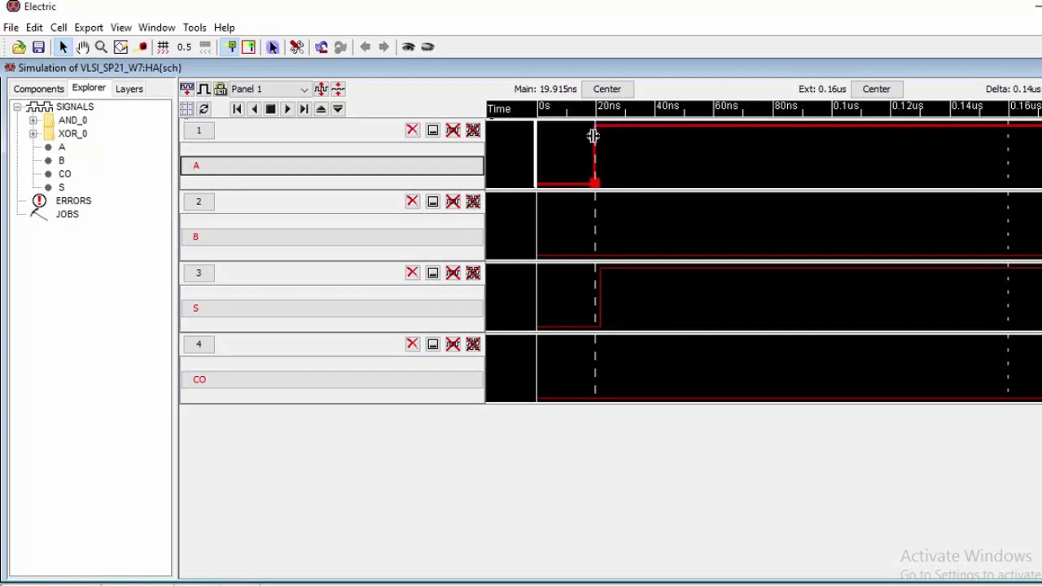
drag(593, 136, 655, 148)
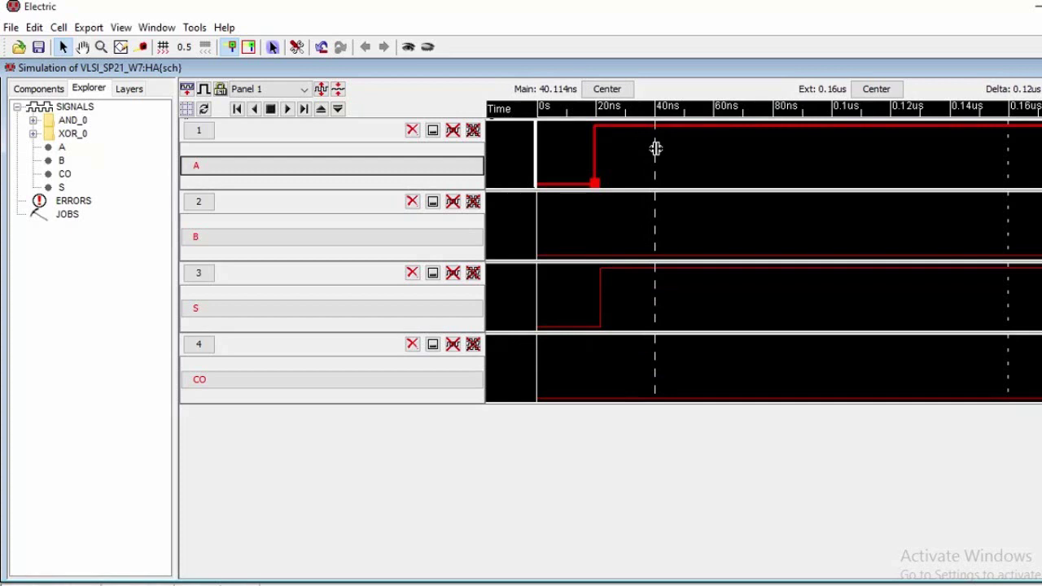
key(g)
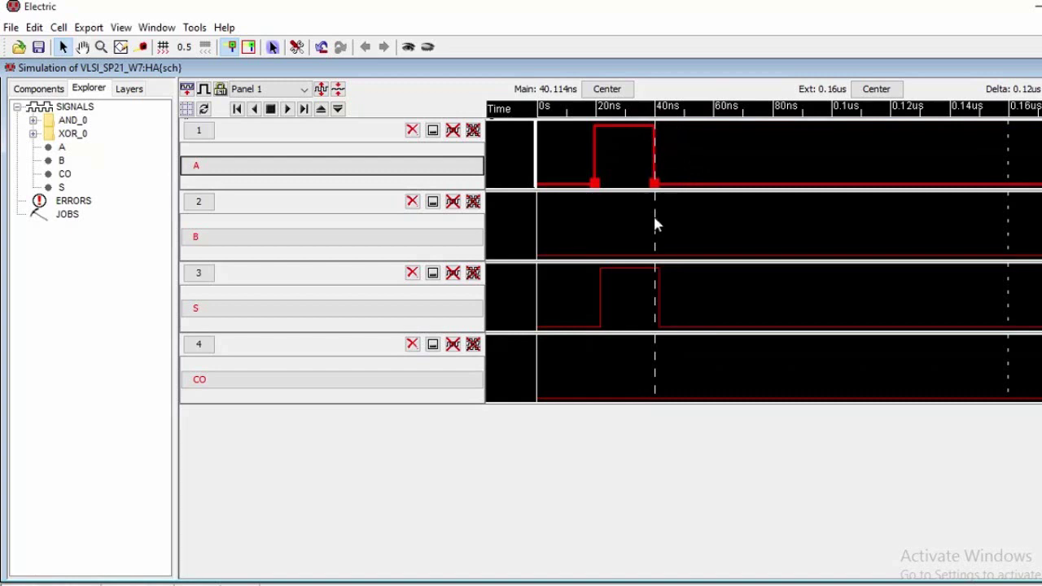
Step: Add a second pulse to input signal A, going high at about 80 ns and low at about 119 ns
drag(652, 225, 772, 210)
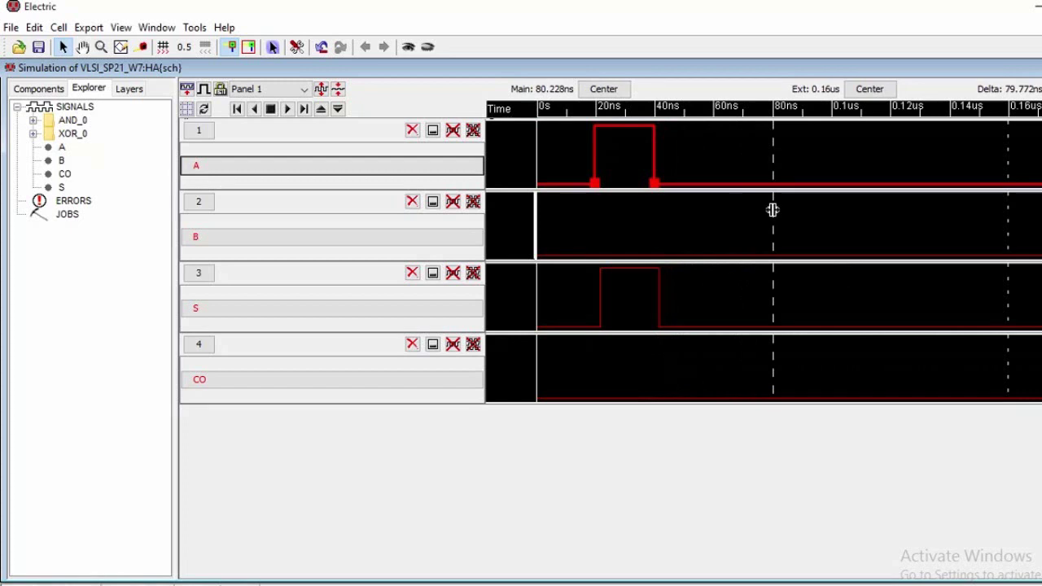
key(v)
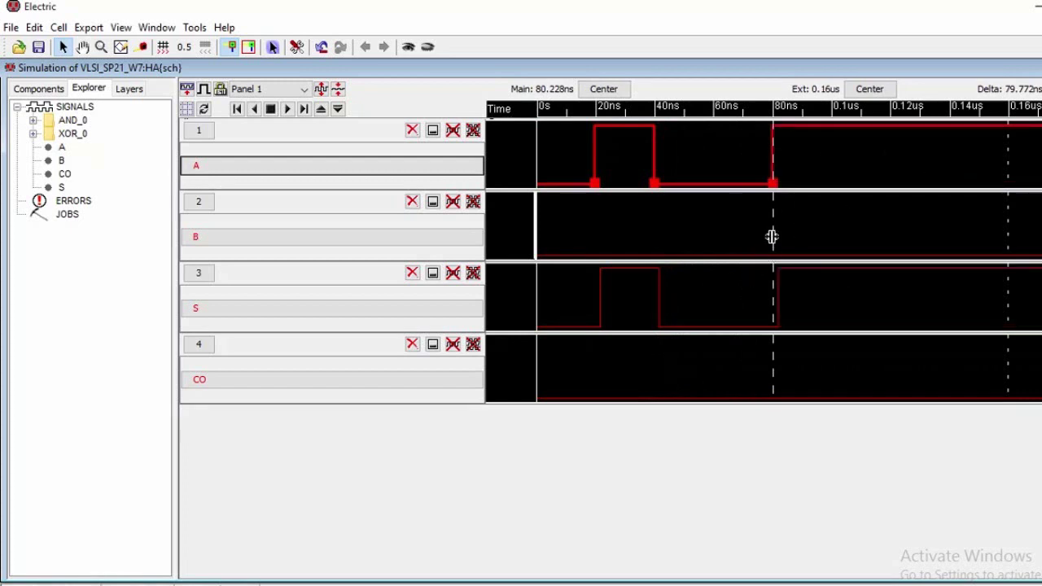
drag(771, 237, 888, 227)
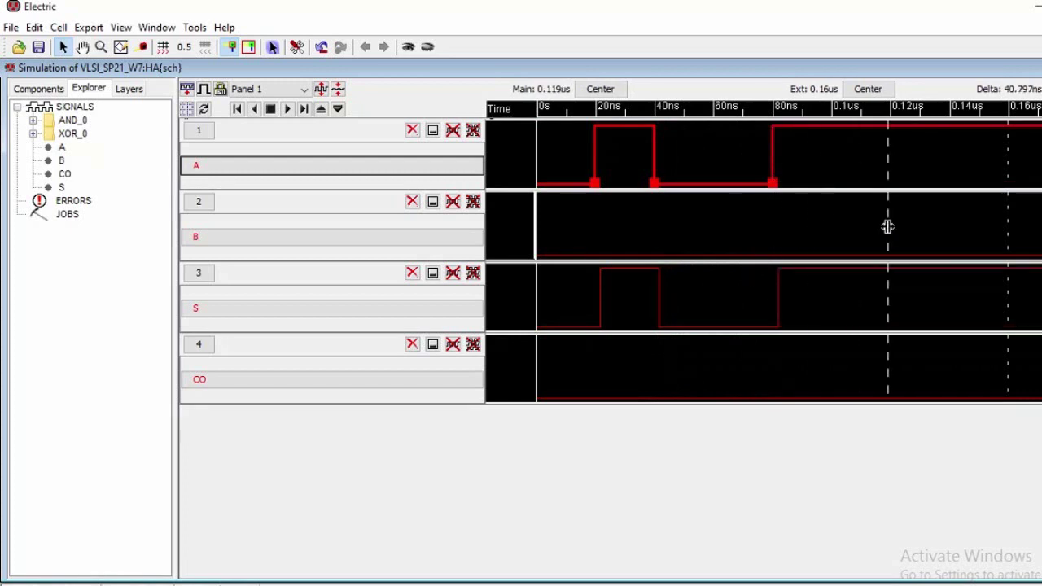
key(g)
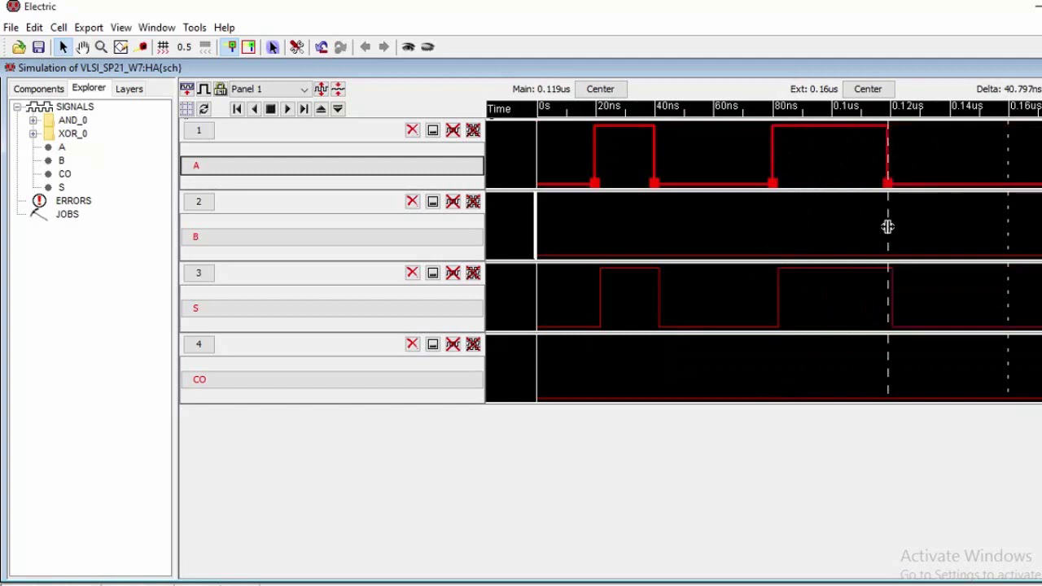
Step: Make B the only selected signal in the waveform and set it high at about 56 ns
click(581, 258)
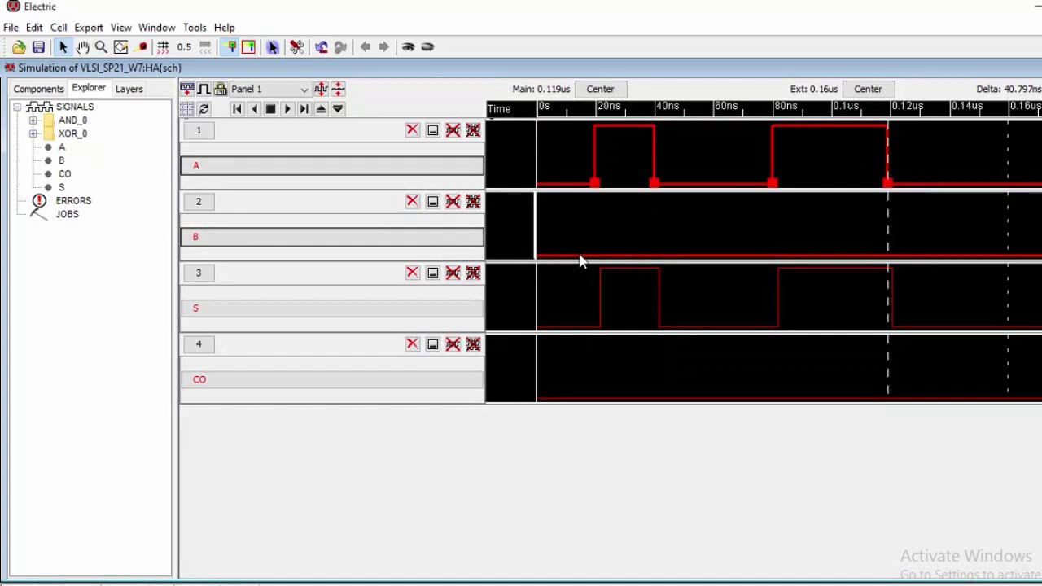
click(569, 183)
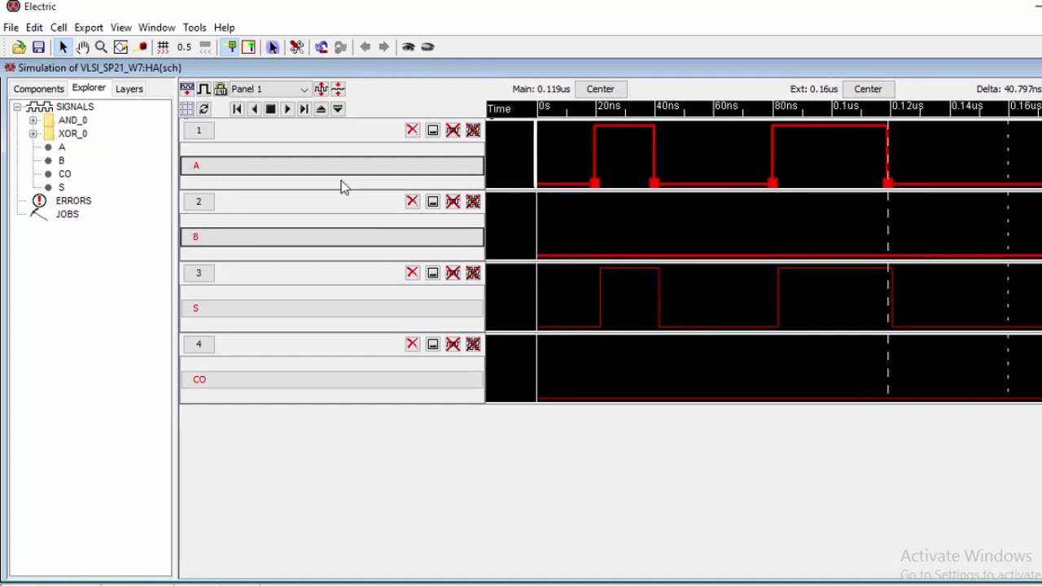
click(317, 167)
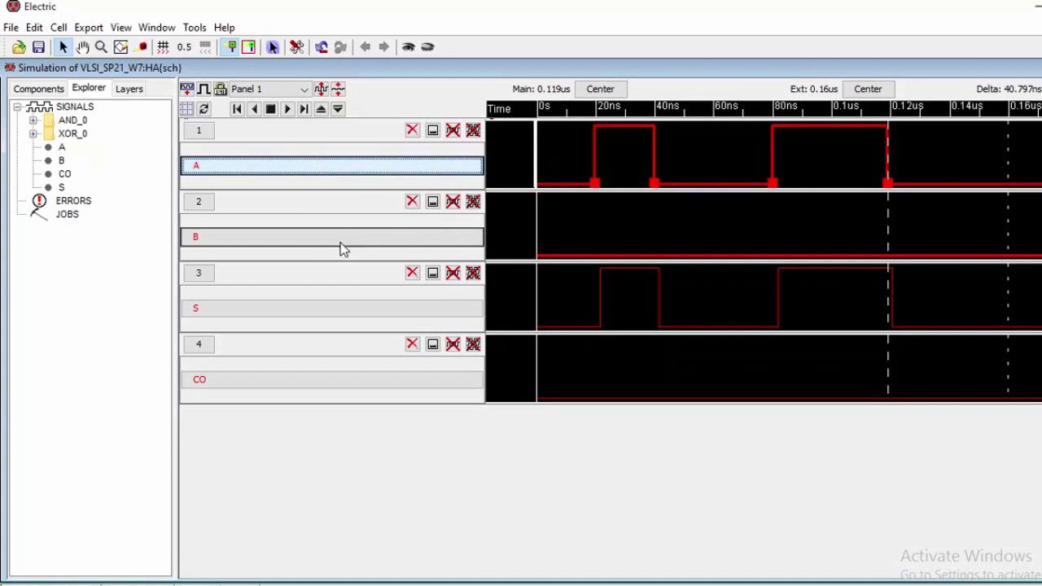
click(557, 257)
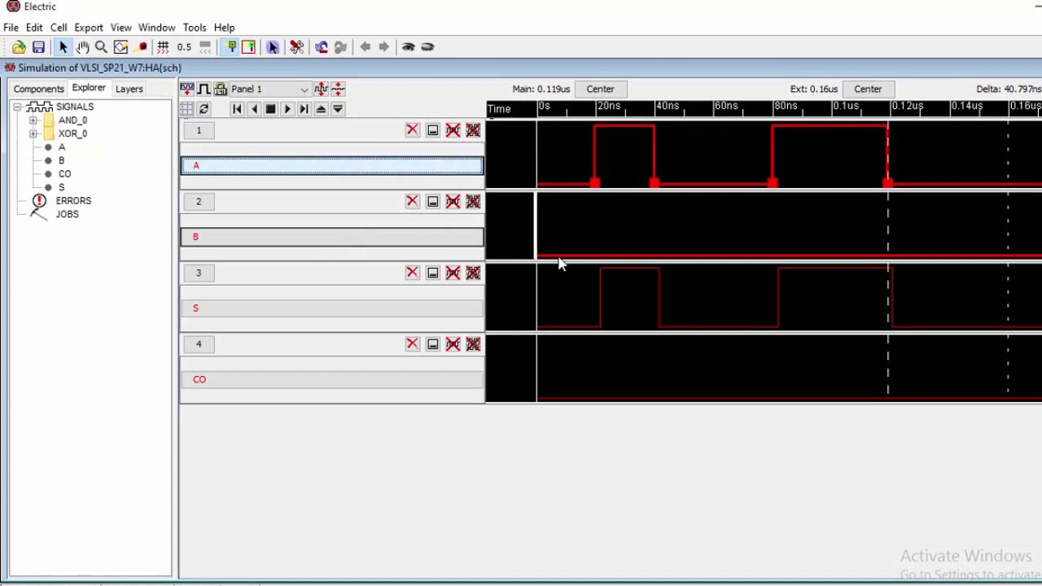
click(566, 187)
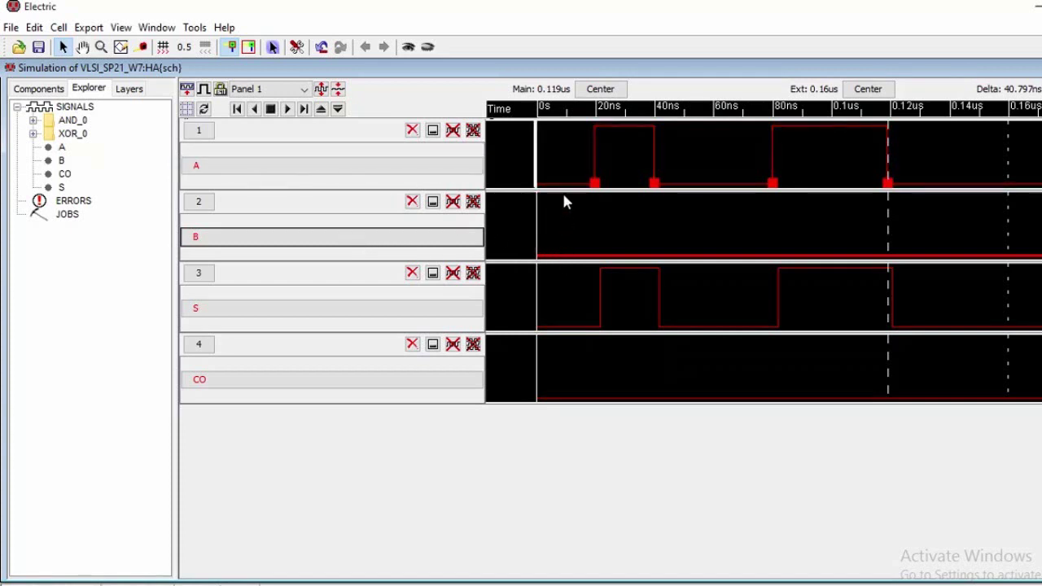
click(566, 187)
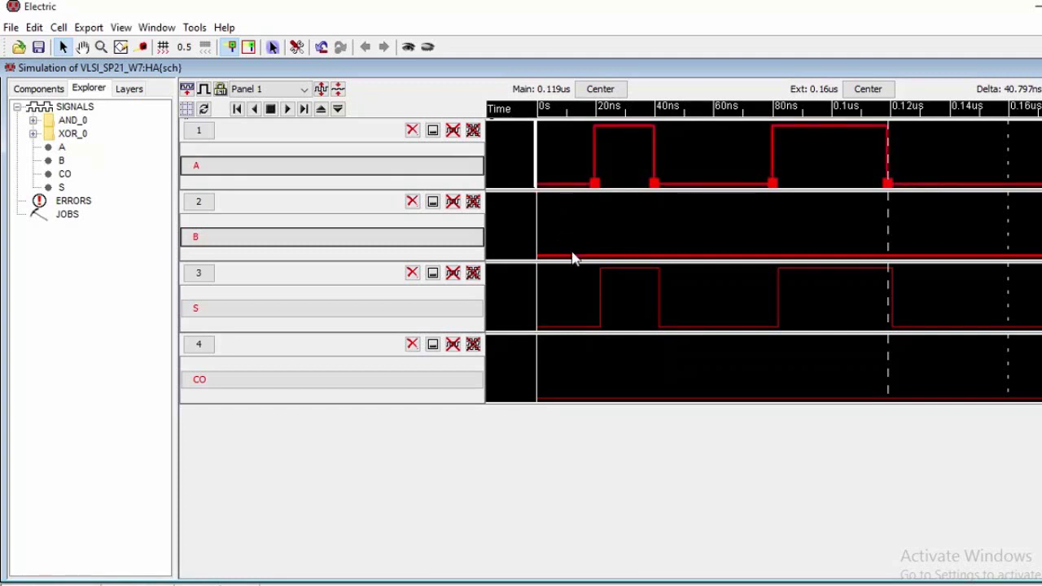
click(572, 257)
click(572, 191)
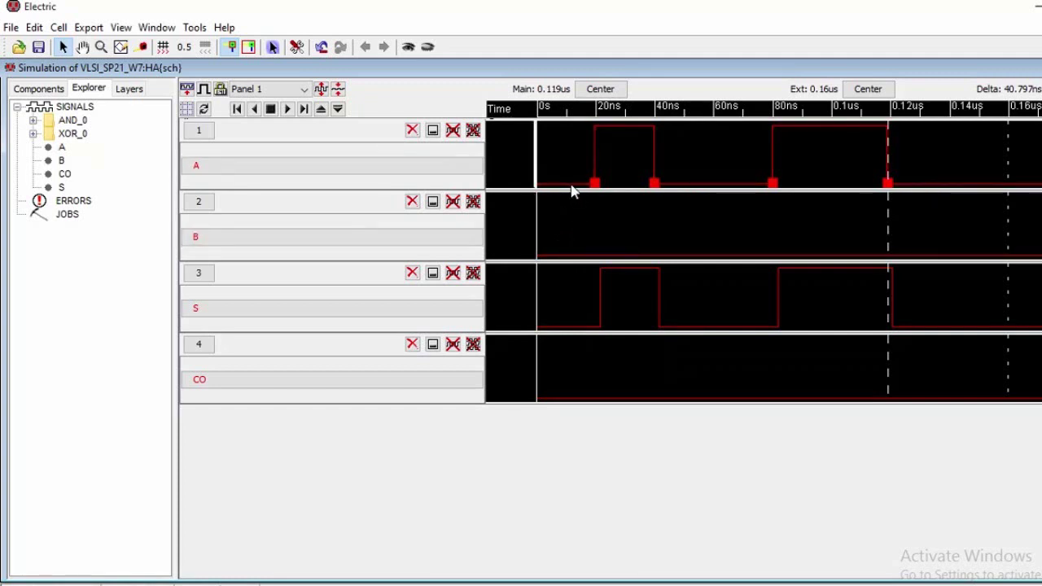
click(578, 257)
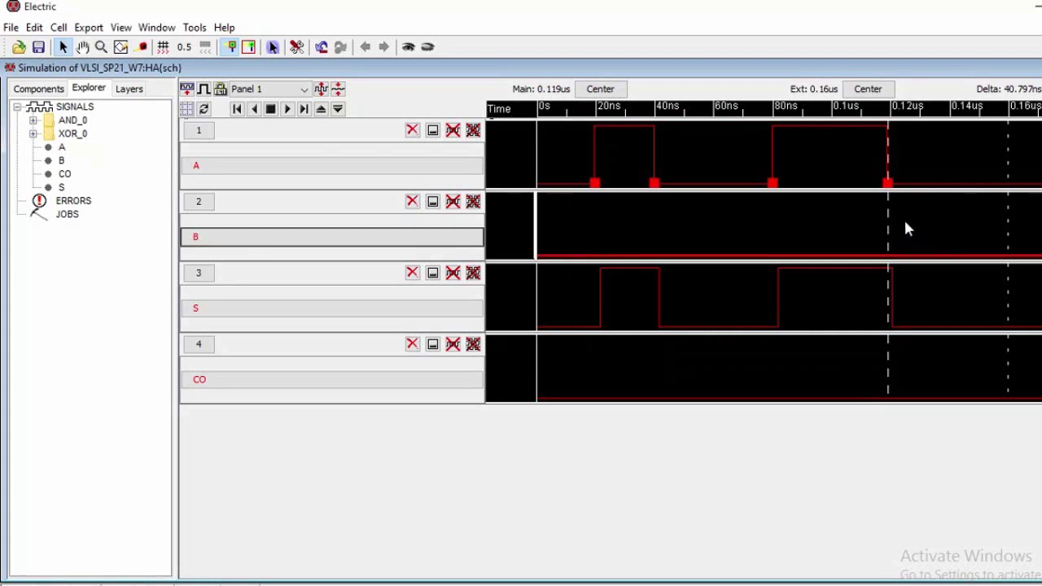
drag(891, 223, 703, 227)
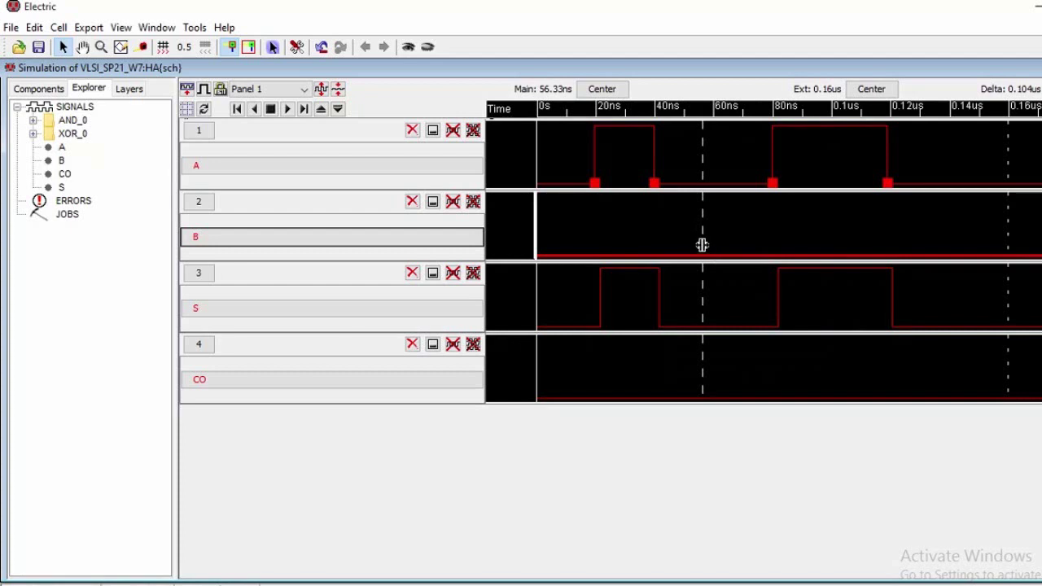
key(h)
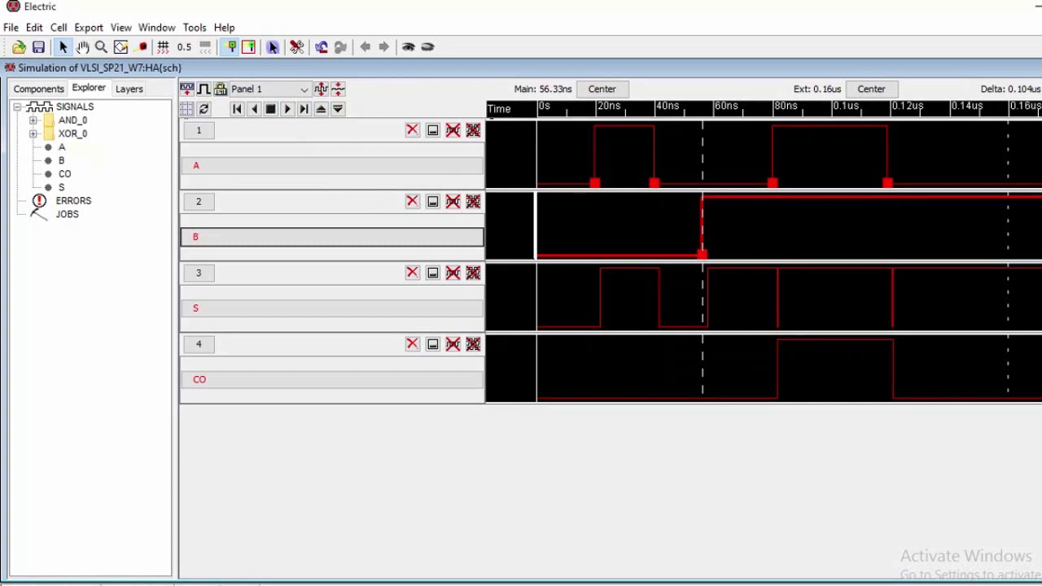
Step: Leave the simulation waveform and return to the HA schematic with its cell selected in the library tree
click(1032, 68)
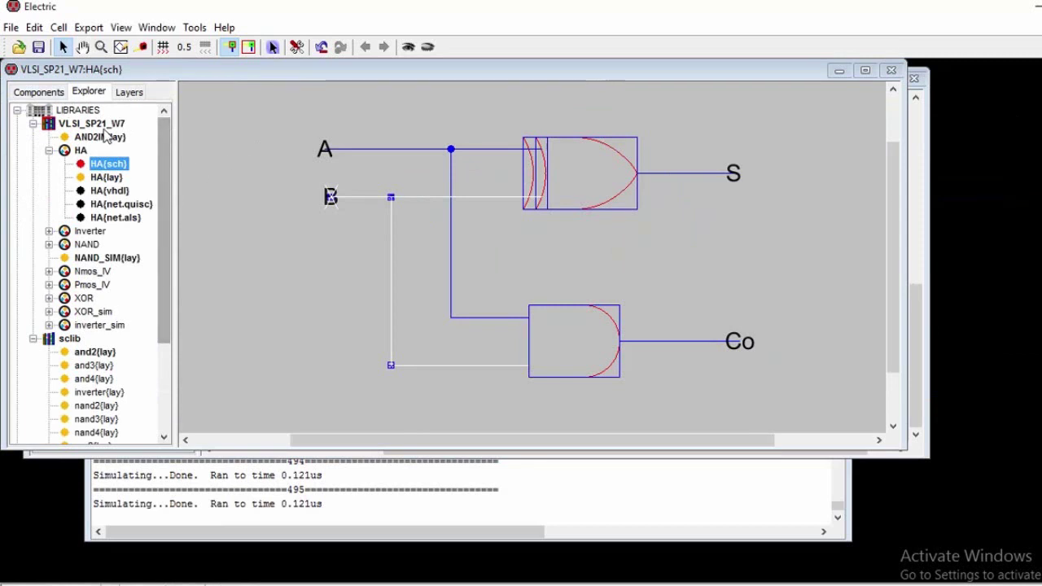
click(39, 92)
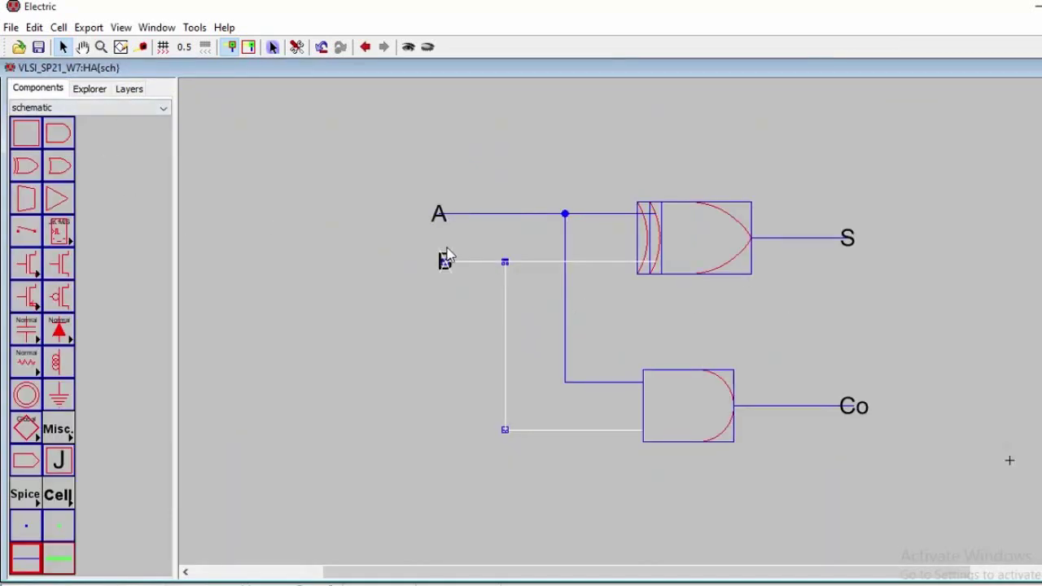
click(87, 92)
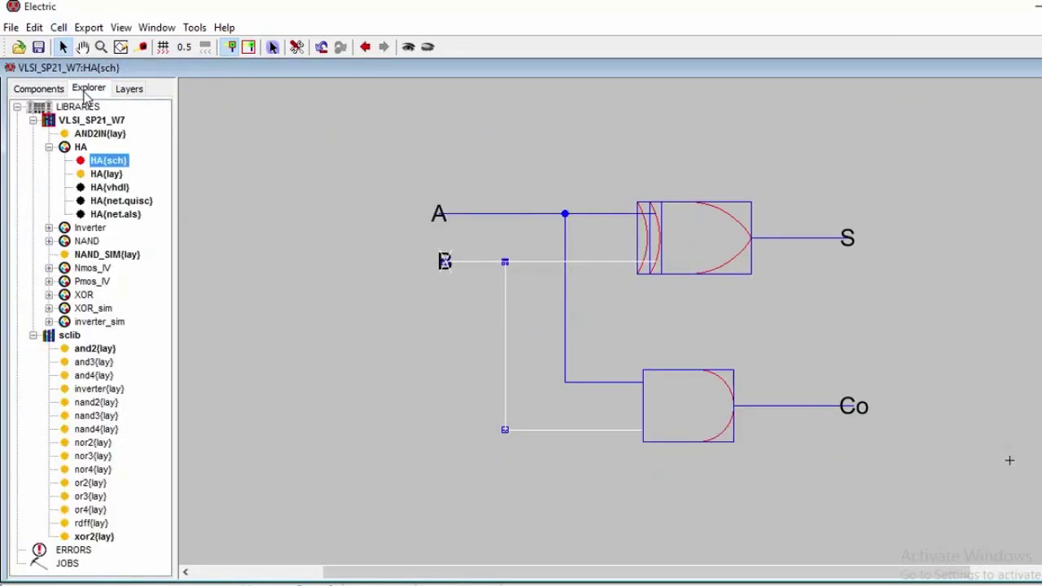
click(80, 147)
click(49, 147)
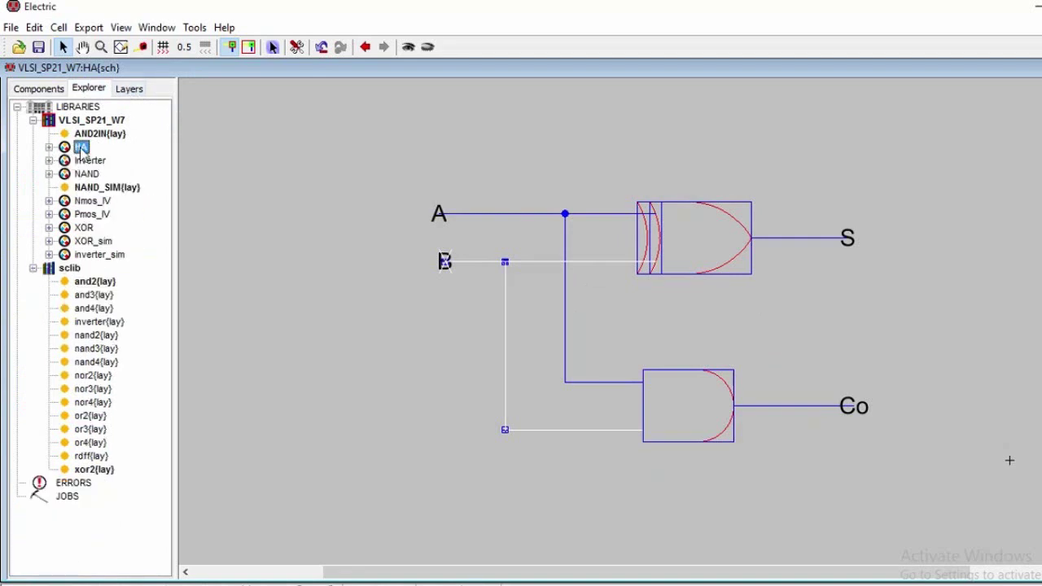
double_click(81, 147)
click(116, 161)
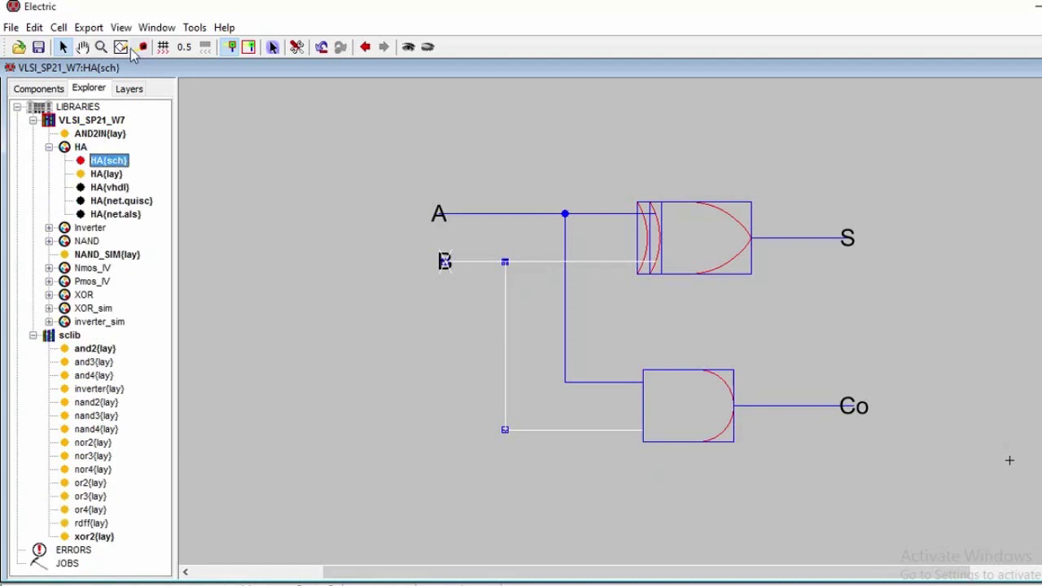
Step: Generate an icon view from the HA schematic and open the HA{ic} cell
click(88, 28)
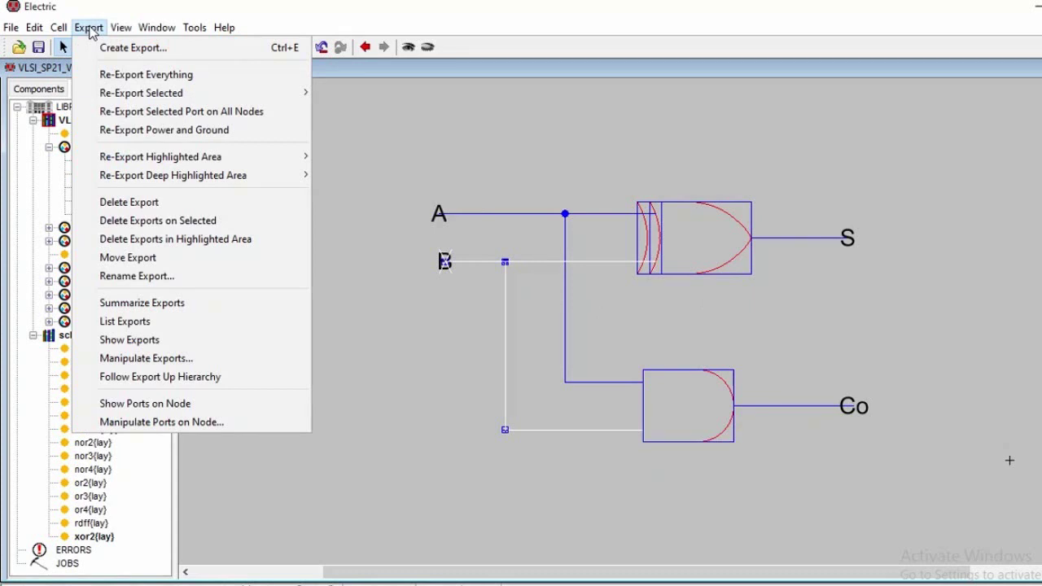
click(121, 28)
click(121, 28)
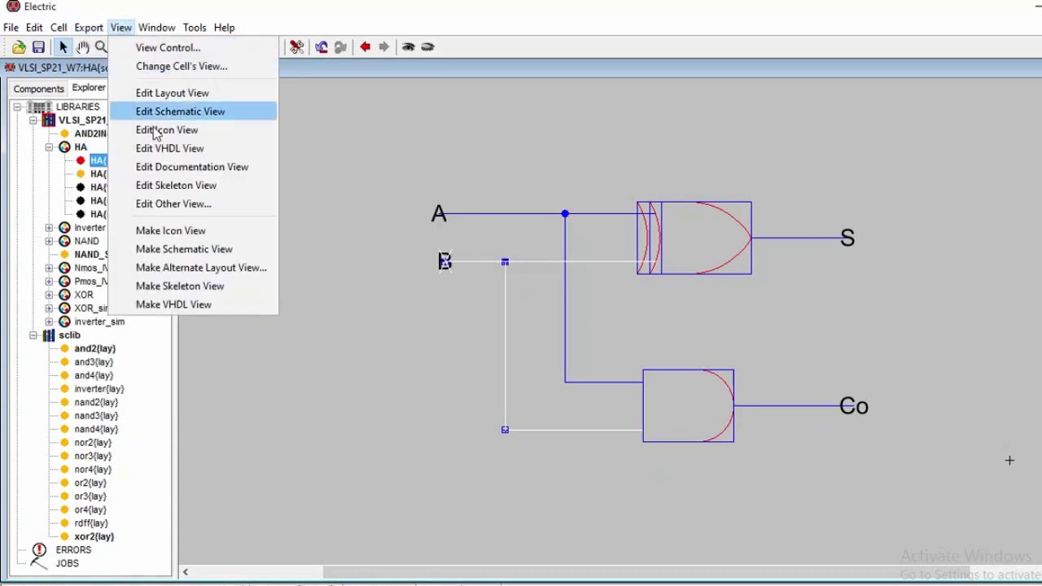
click(172, 231)
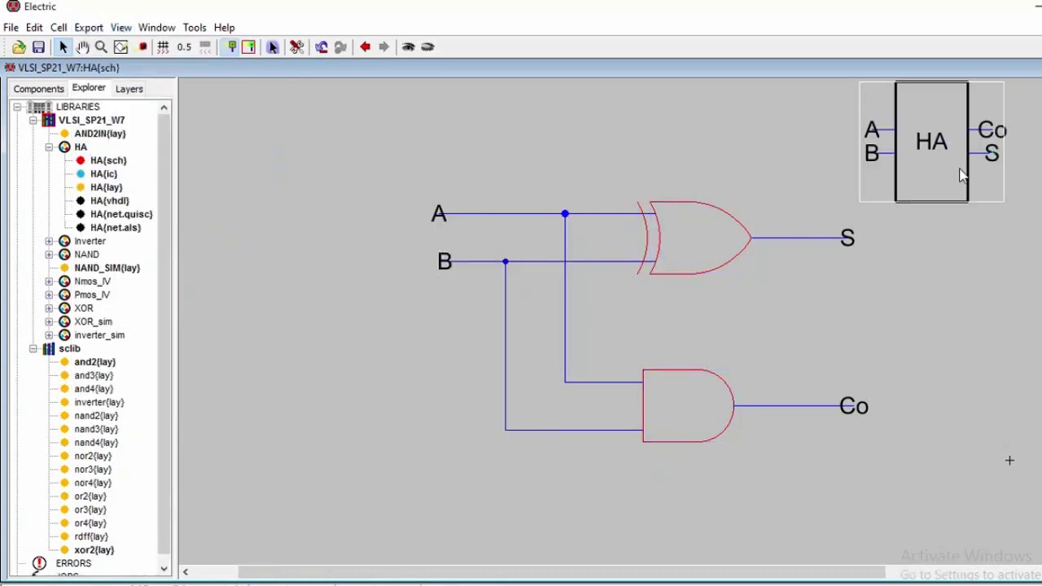
double_click(103, 173)
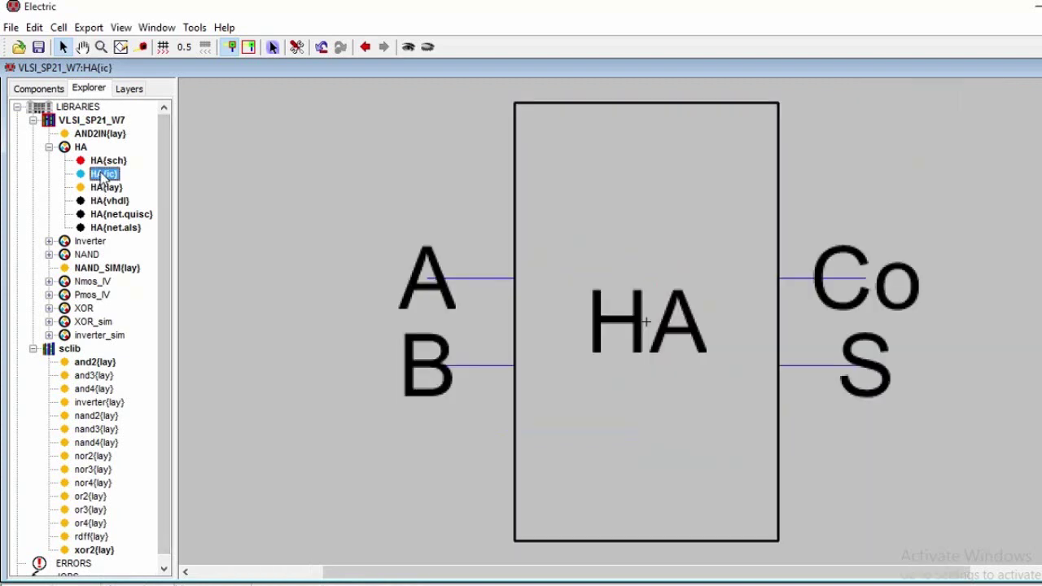
Step: Create a new schematic cell named FA in the VLSI_SP21_W7 library
click(82, 148)
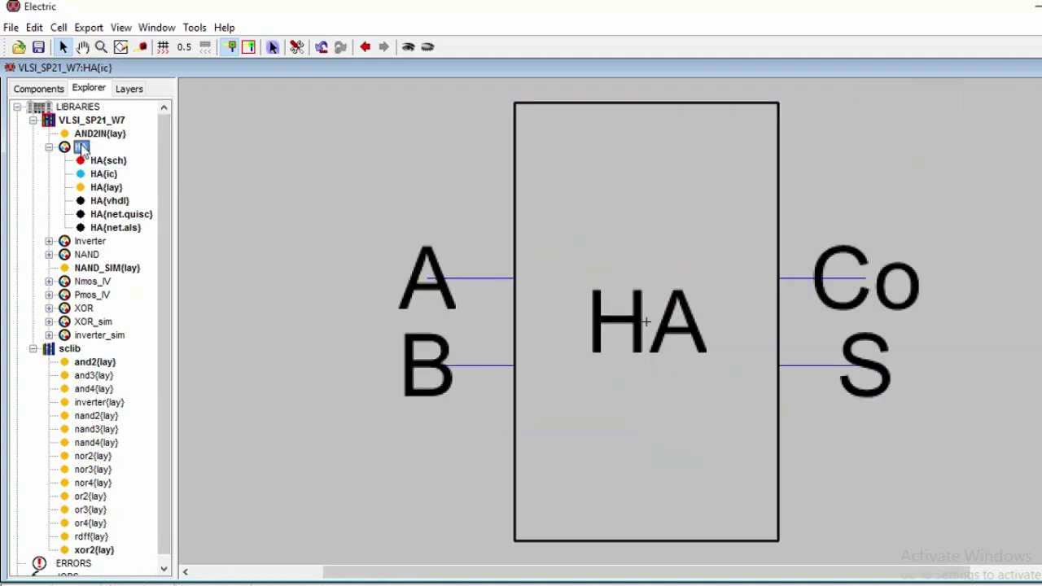
click(87, 122)
right_click(86, 124)
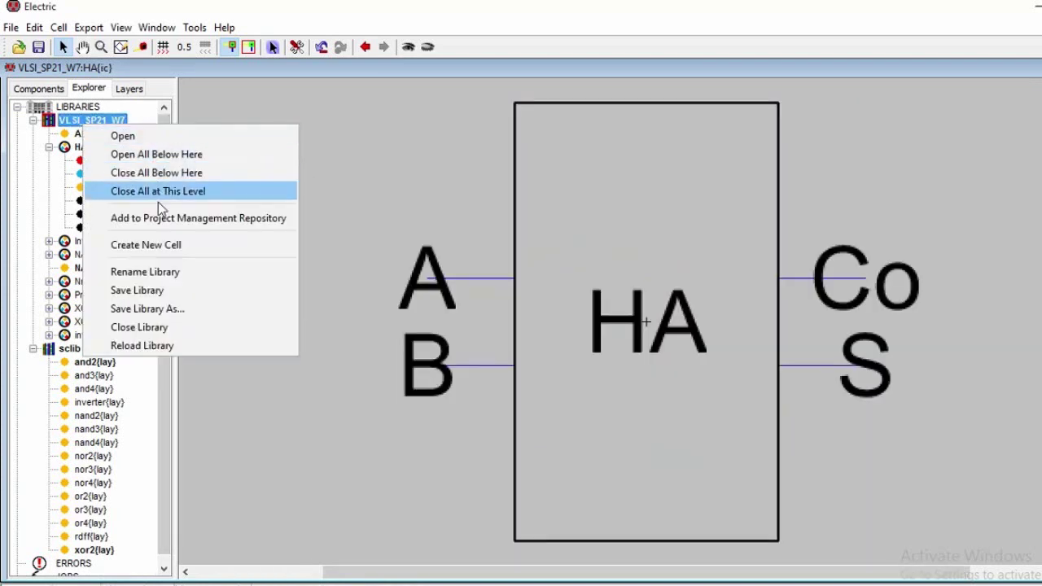
click(168, 245)
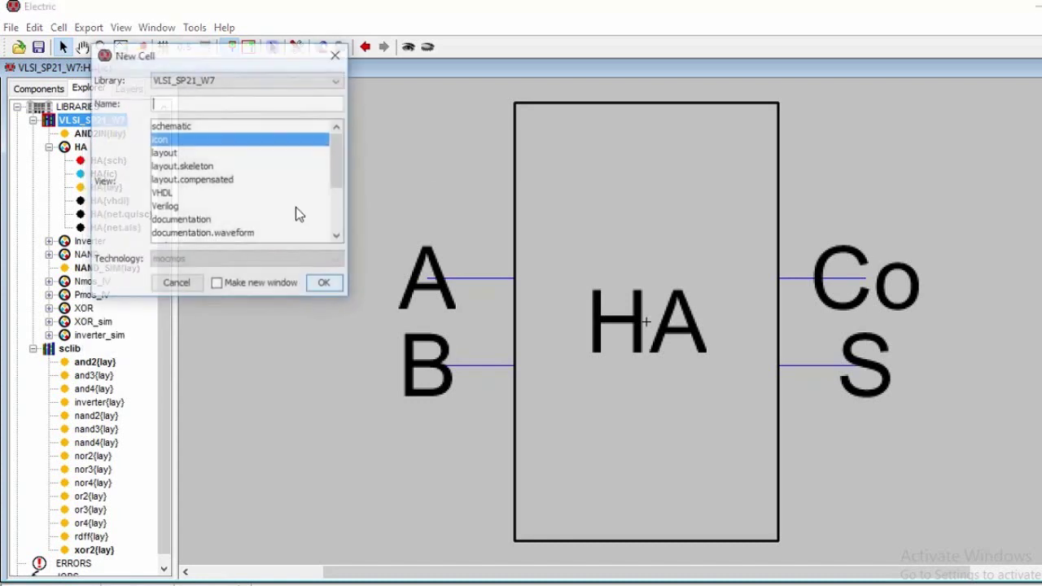
click(169, 153)
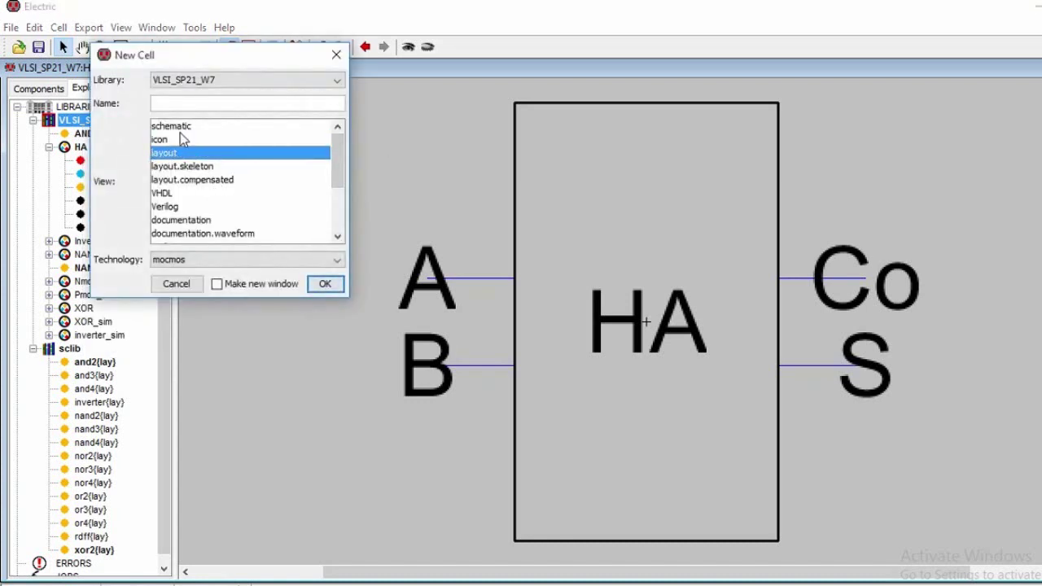
click(178, 129)
double_click(179, 129)
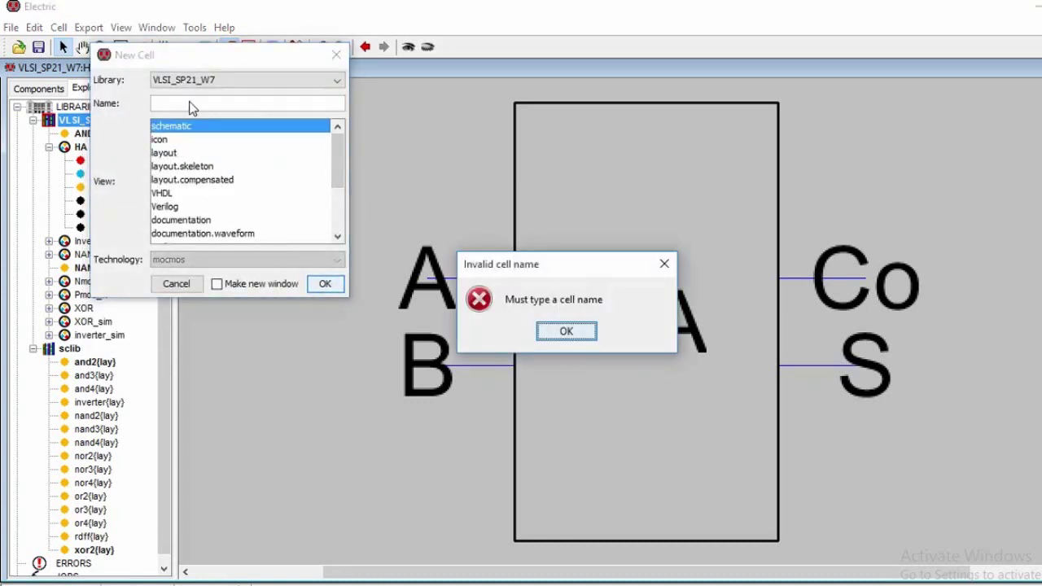
click(574, 332)
click(233, 102)
text(FA)
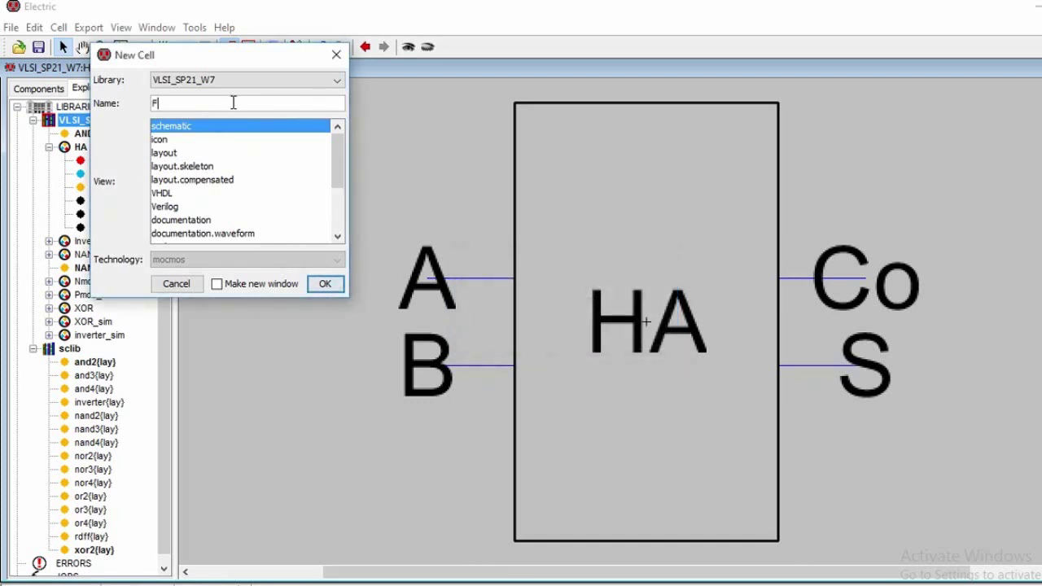
click(325, 284)
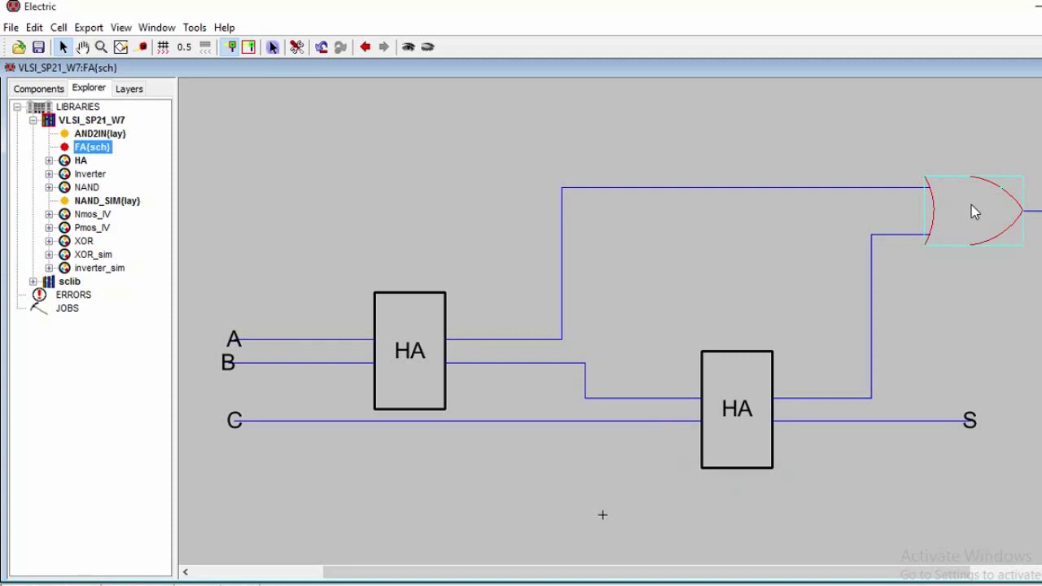
Step: Run the hierarchical DRC check on the FA schematic and move its window aside to read the messages
click(190, 28)
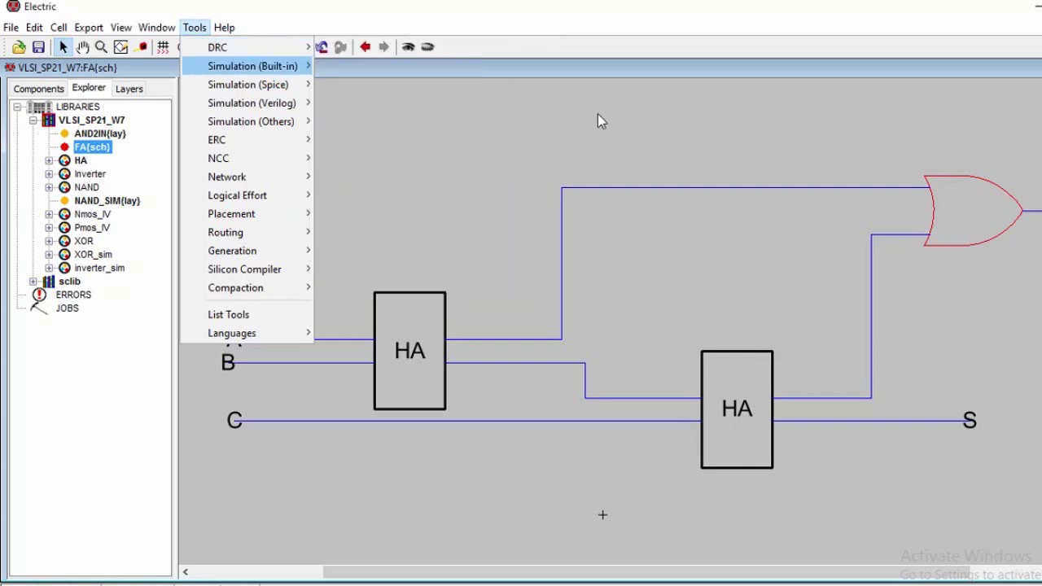
click(225, 27)
click(194, 28)
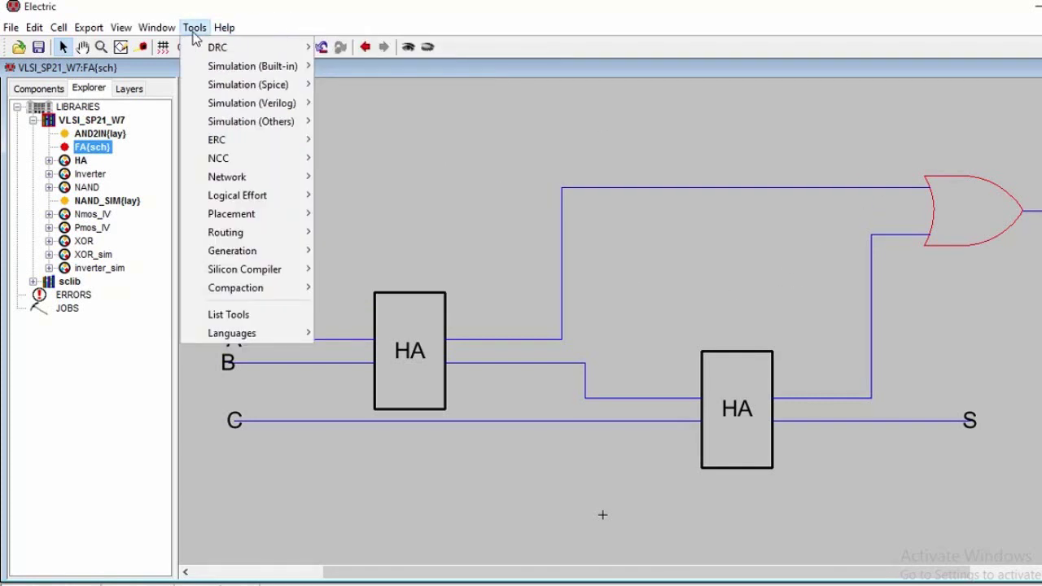
mouse_move(261, 47)
click(382, 49)
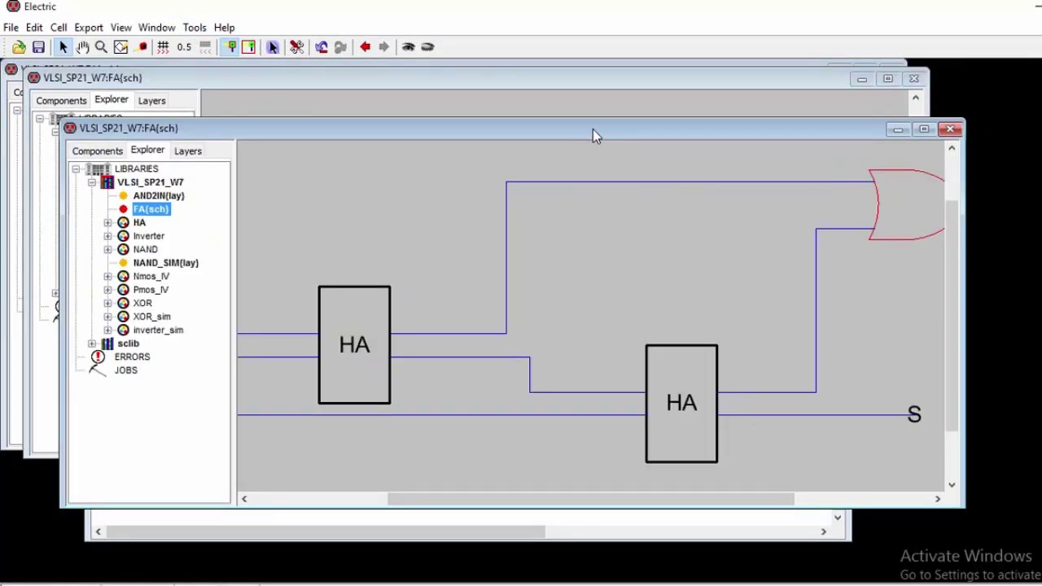
drag(593, 130, 616, 58)
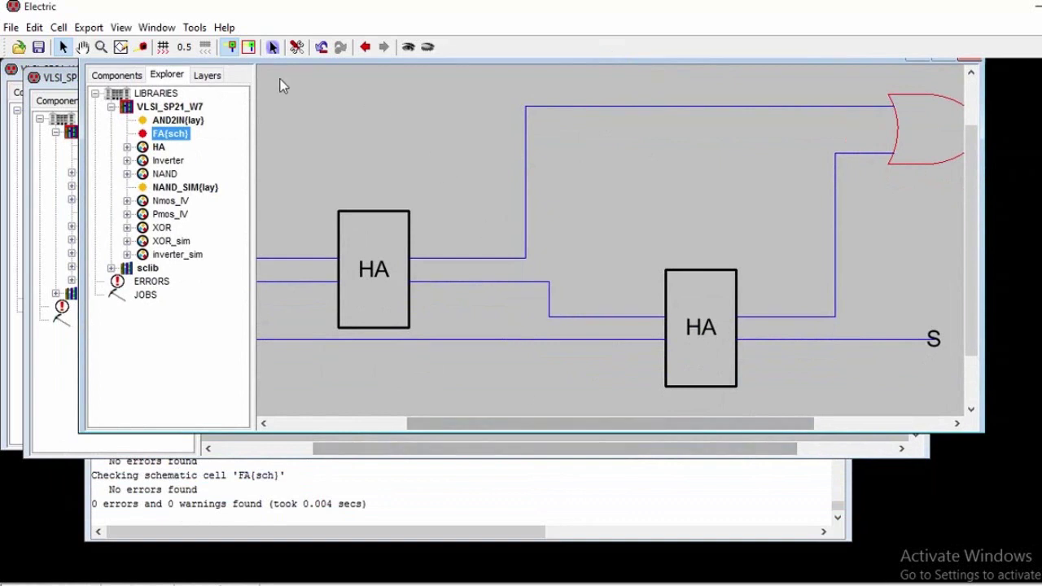